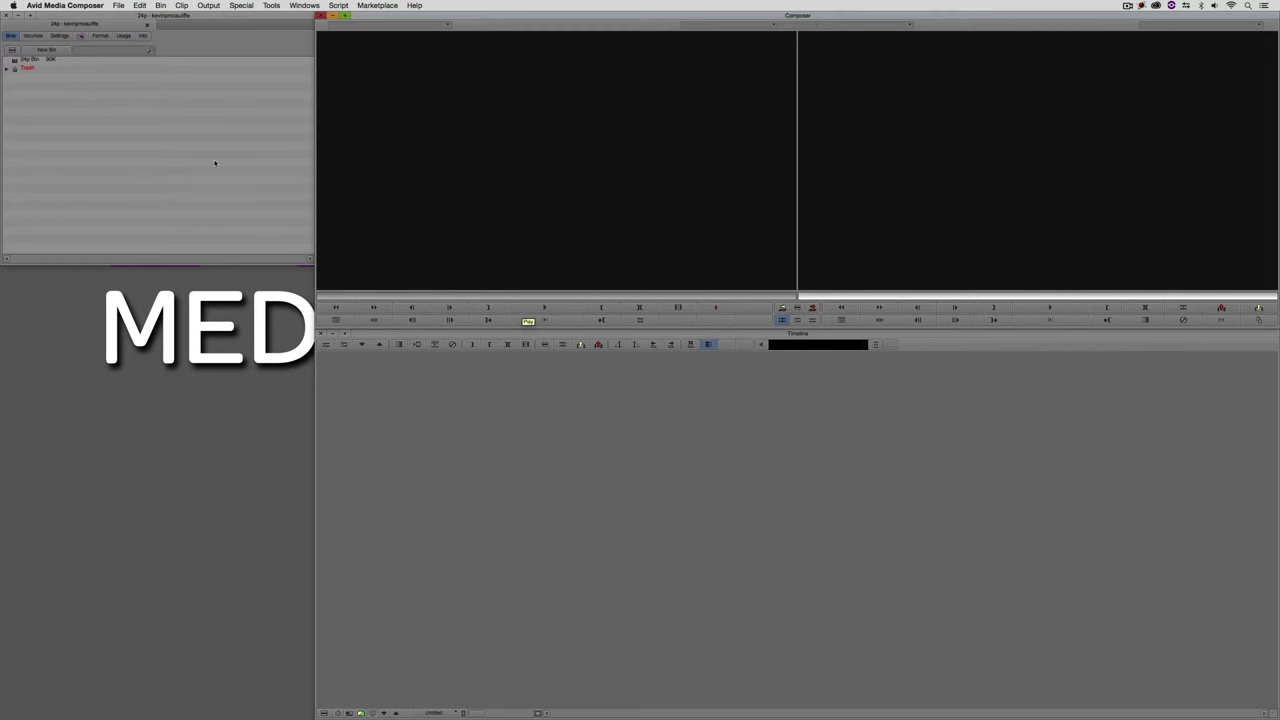
- Open the 24p Bin, widen it to show its metadata, and add the Raster Dimension column
{"action": "double_click", "coordinate": [29, 59]}
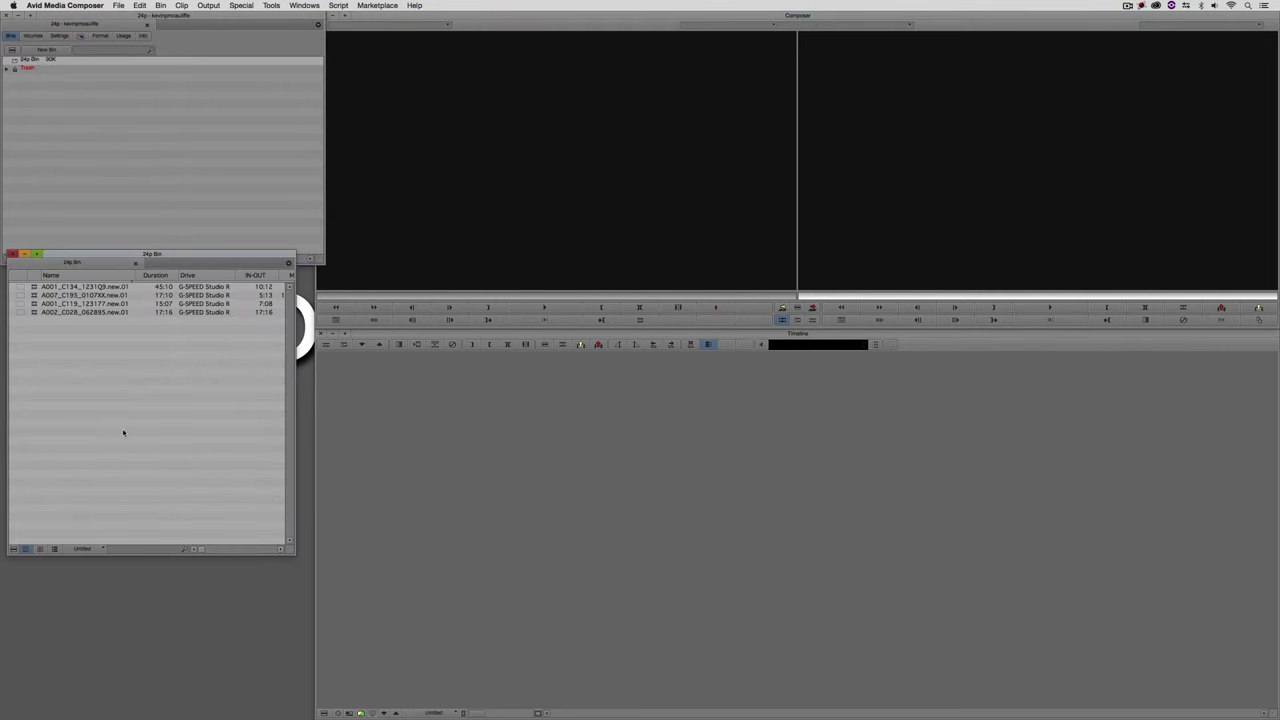
{"action": "left_click_drag", "start_coordinate": [288, 548], "coordinate": [1014, 532]}
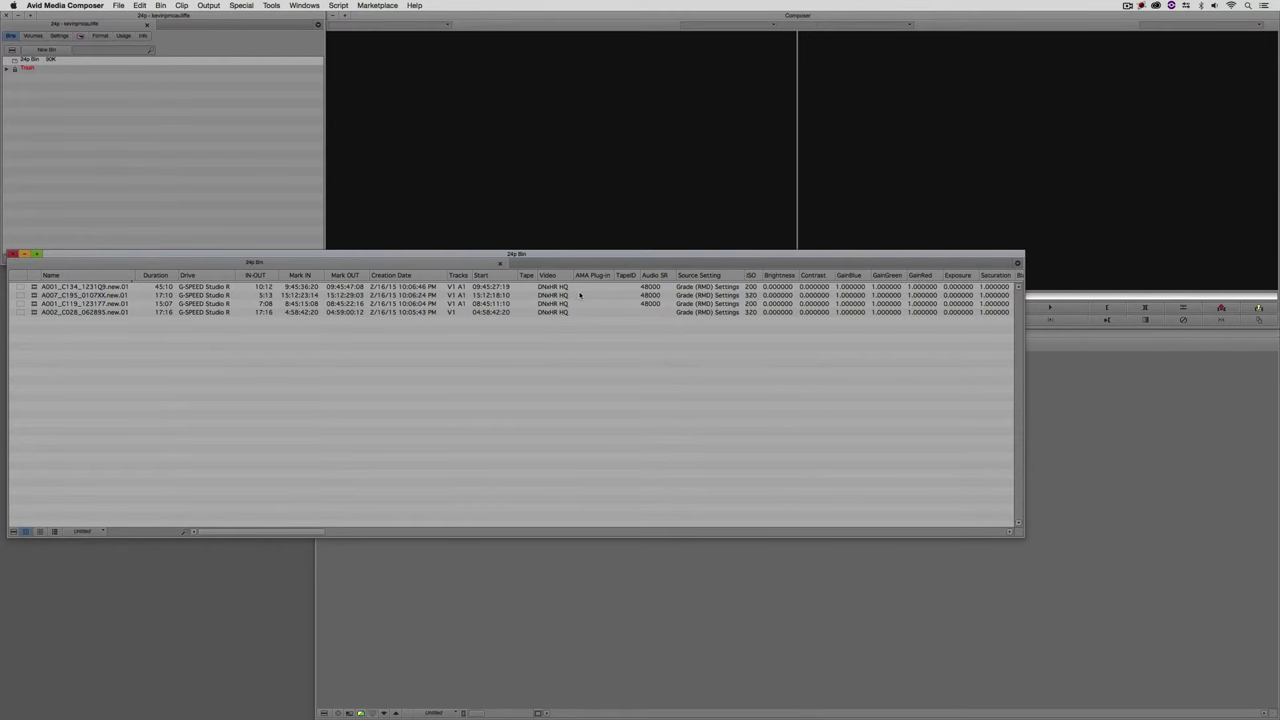
{"action": "left_click", "coordinate": [11, 531]}
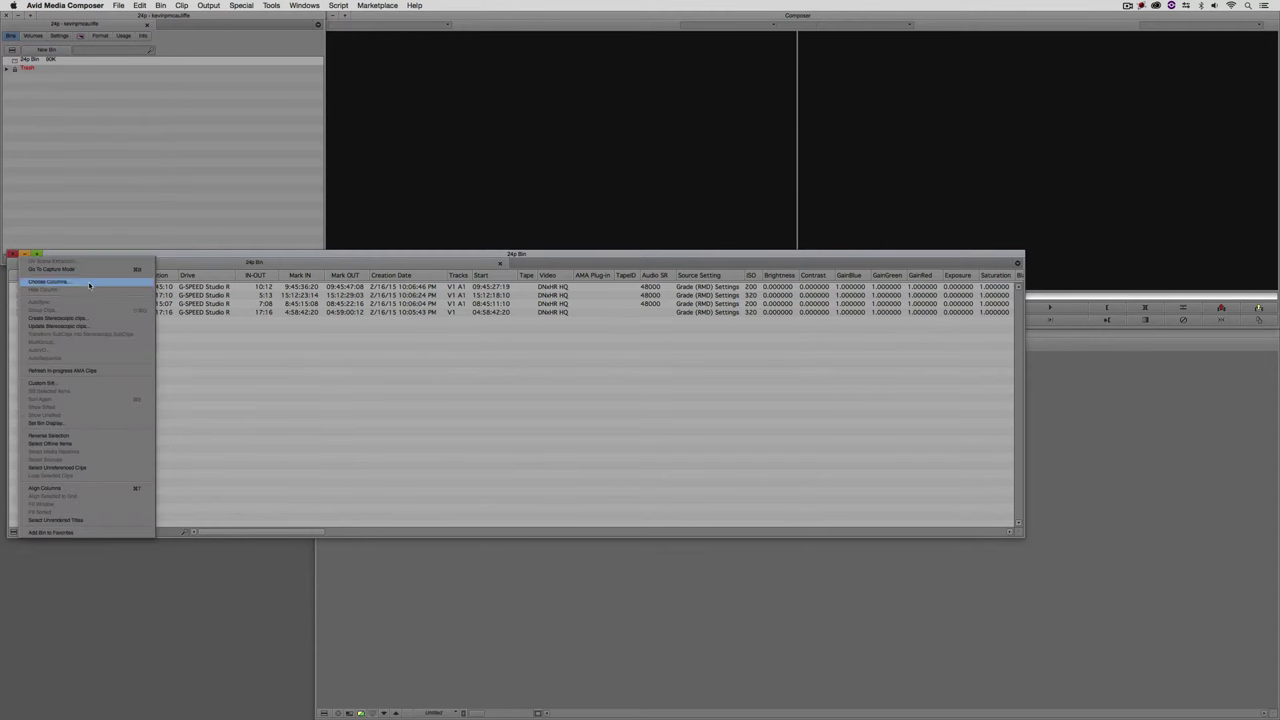
{"action": "left_click", "coordinate": [89, 283]}
{"action": "scroll", "coordinate": [607, 410], "scroll_direction": "down", "scroll_amount": 10}
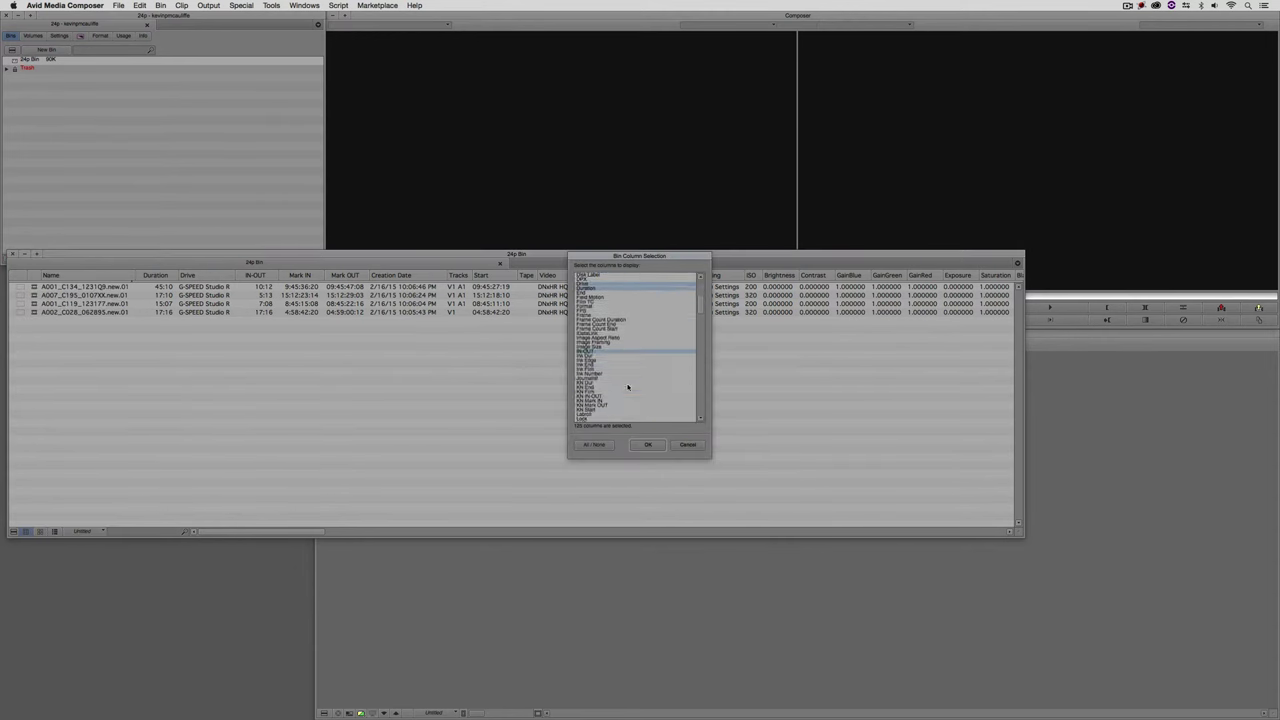
{"action": "scroll", "coordinate": [628, 387], "scroll_direction": "down", "scroll_amount": 3}
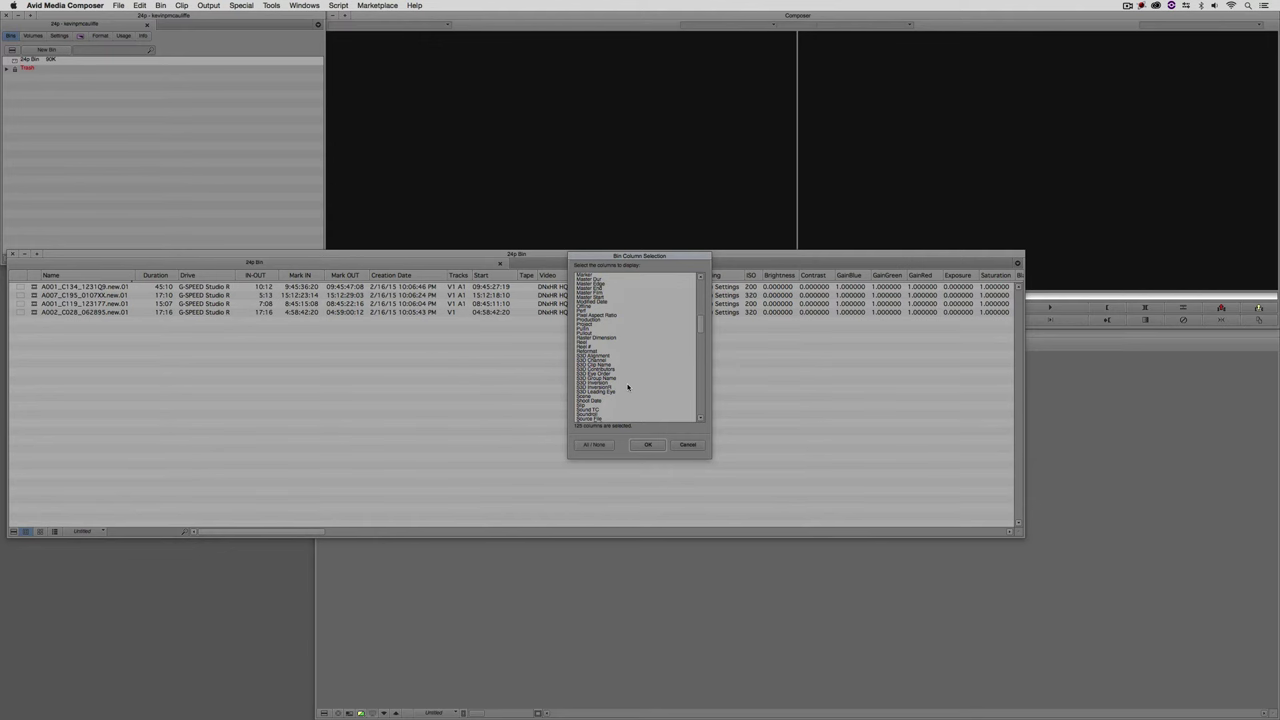
{"action": "scroll", "coordinate": [628, 387], "scroll_direction": "down", "scroll_amount": 2}
{"action": "left_click", "coordinate": [597, 324]}
{"action": "left_click", "coordinate": [647, 445]}
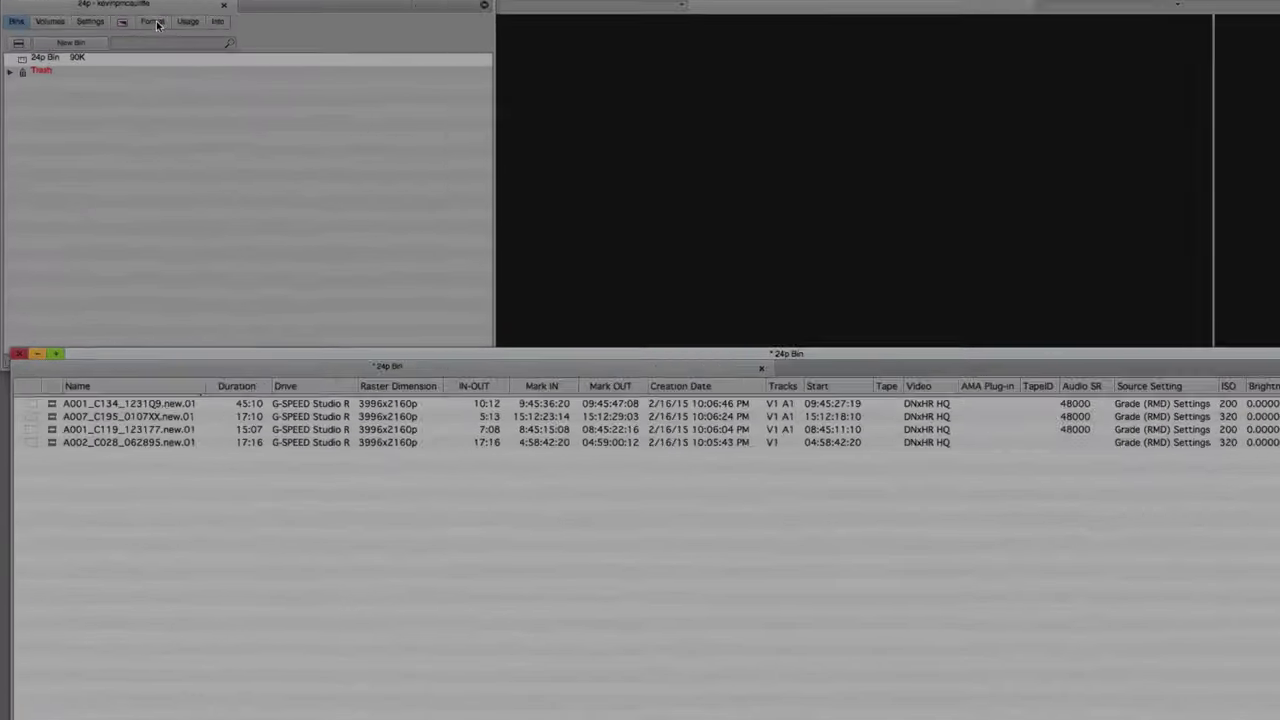
- Display the project's format settings for comparison with the clips, and narrow the bin below them
{"action": "left_click", "coordinate": [100, 35]}
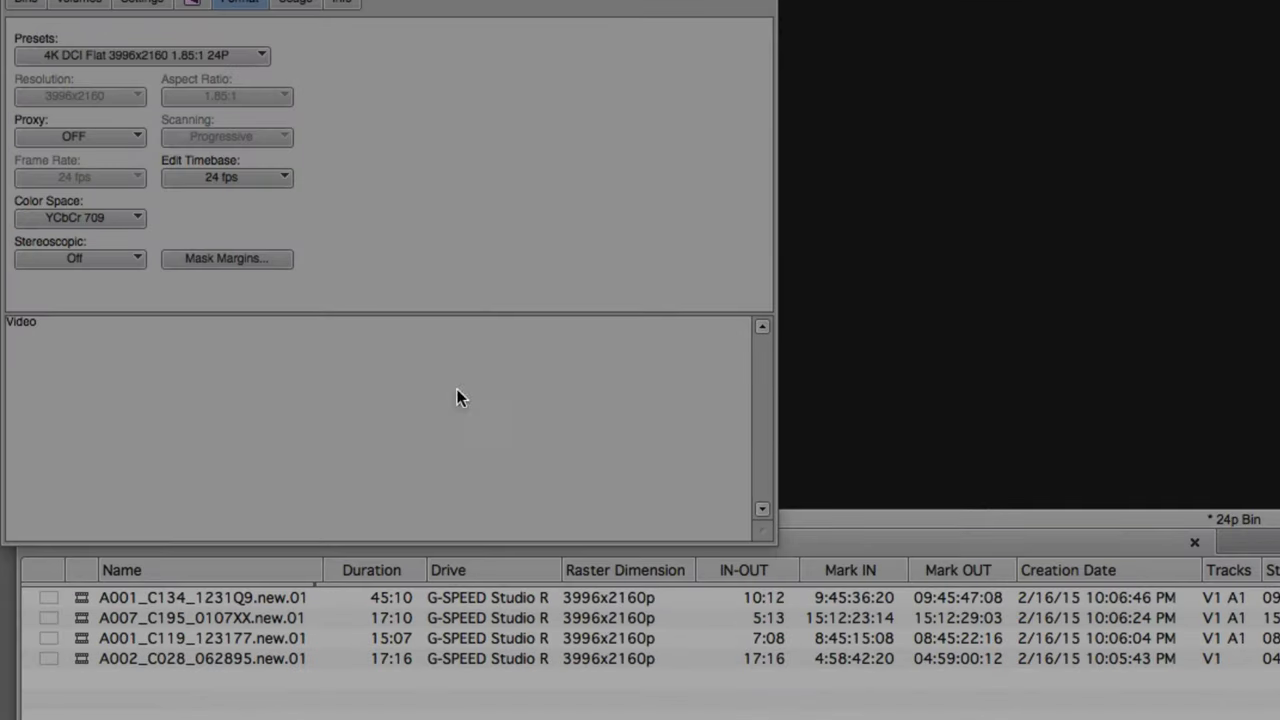
{"action": "left_click_drag", "start_coordinate": [940, 522], "coordinate": [913, 568]}
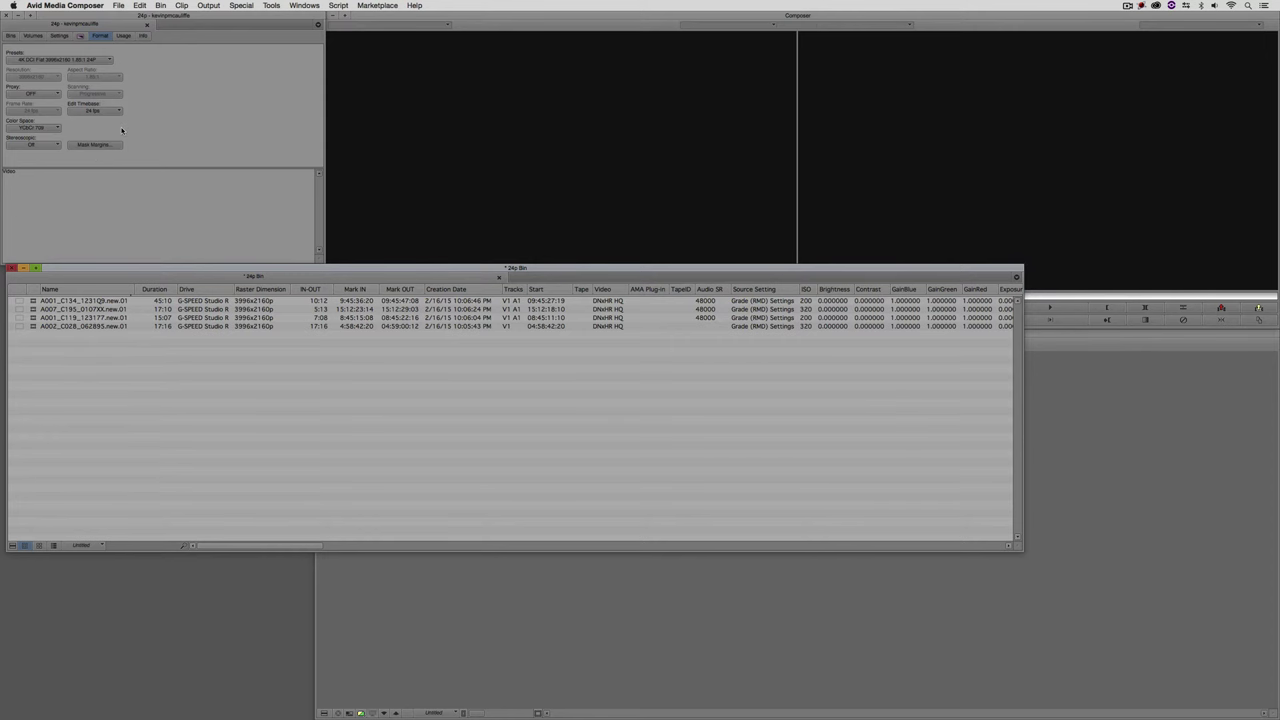
{"action": "left_click_drag", "start_coordinate": [1020, 548], "coordinate": [262, 628]}
- Build a new sequence from the marked ranges of A001_C134_1231Q9.new.01 and A007_C195_0107XX.new.01
{"action": "double_click", "coordinate": [60, 301]}
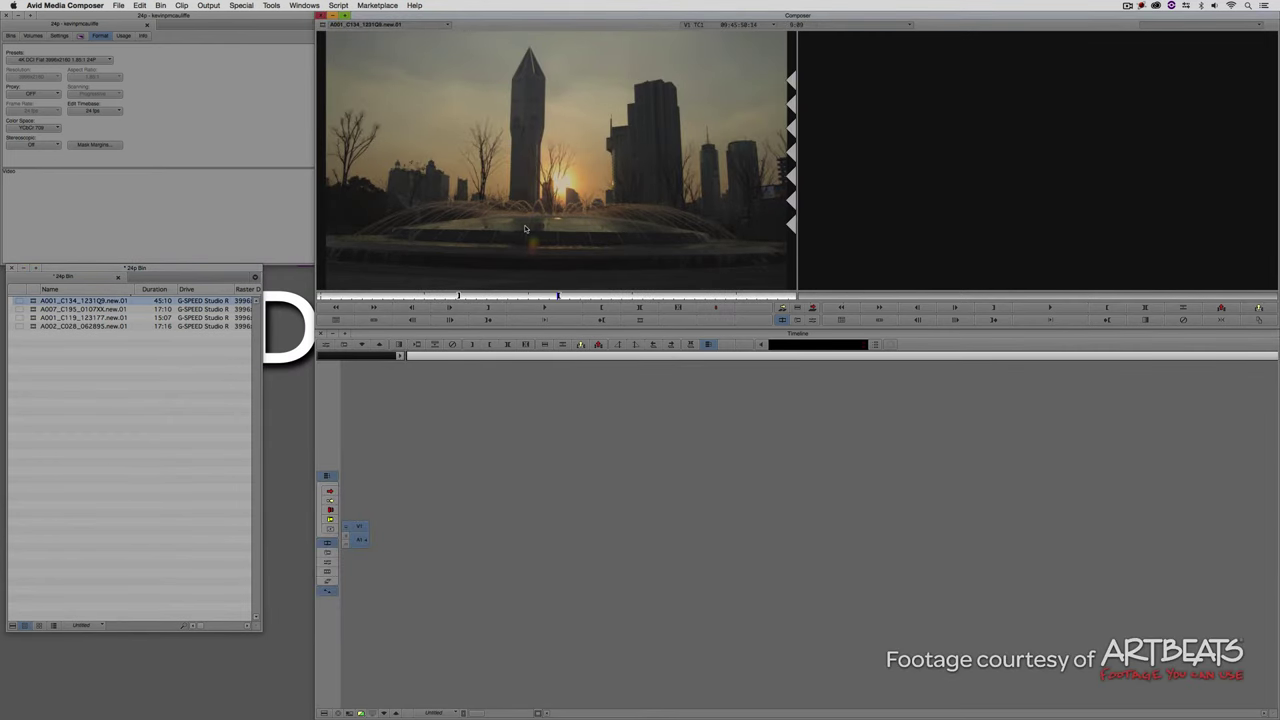
{"action": "key", "text": "v"}
{"action": "double_click", "coordinate": [80, 317]}
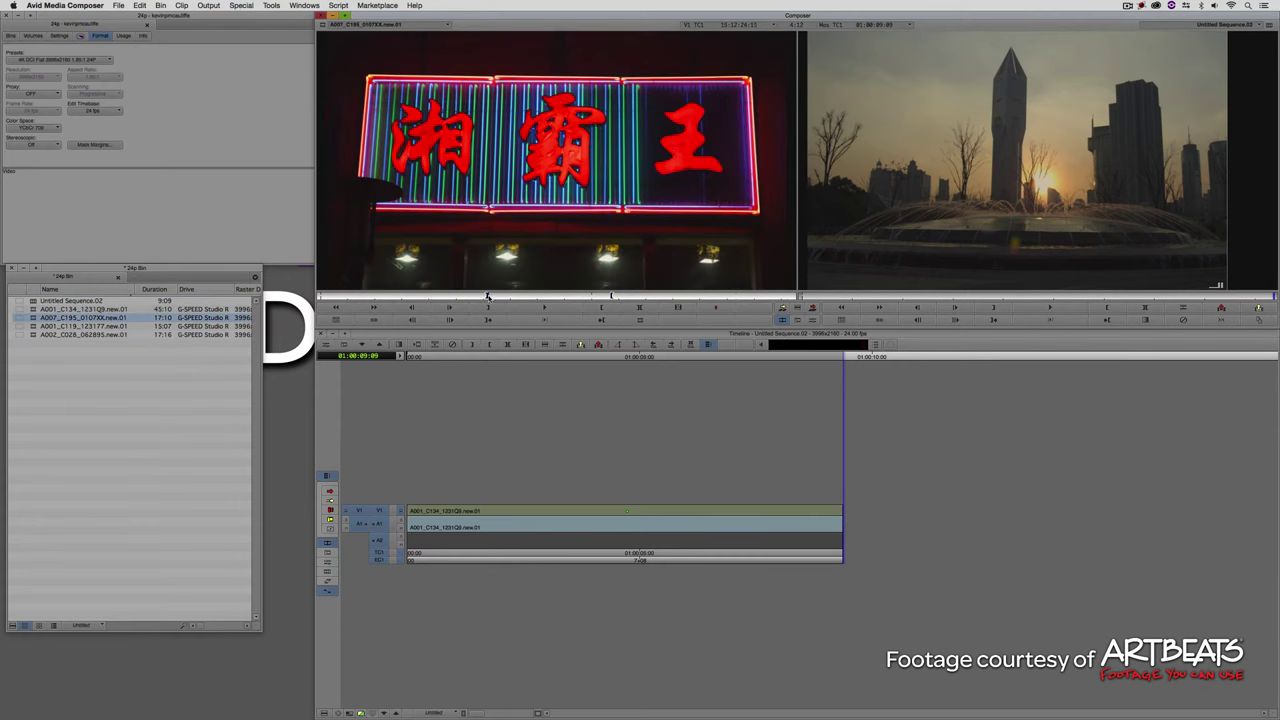
{"action": "key", "text": "v"}
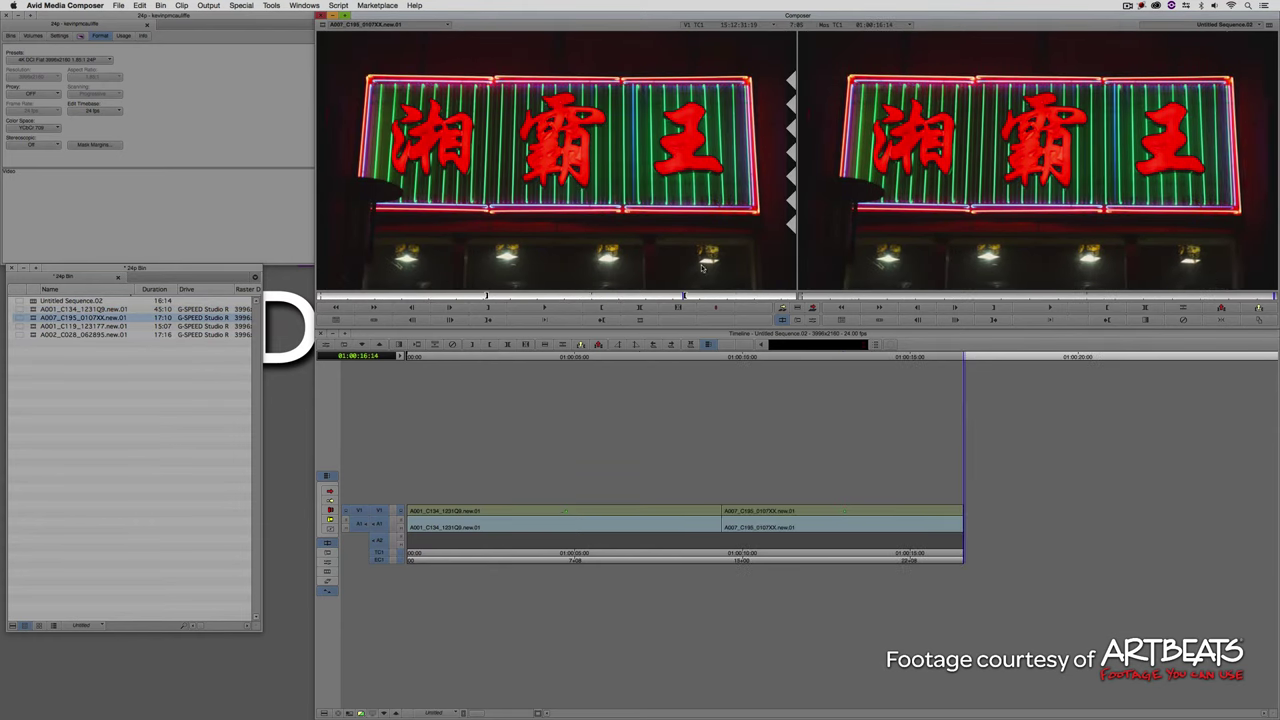
- Append the marked part of A001_C119_123177.new.01 and a newly marked portion of A002_C028_062895.new.01 to the sequence's end
{"action": "double_click", "coordinate": [80, 326]}
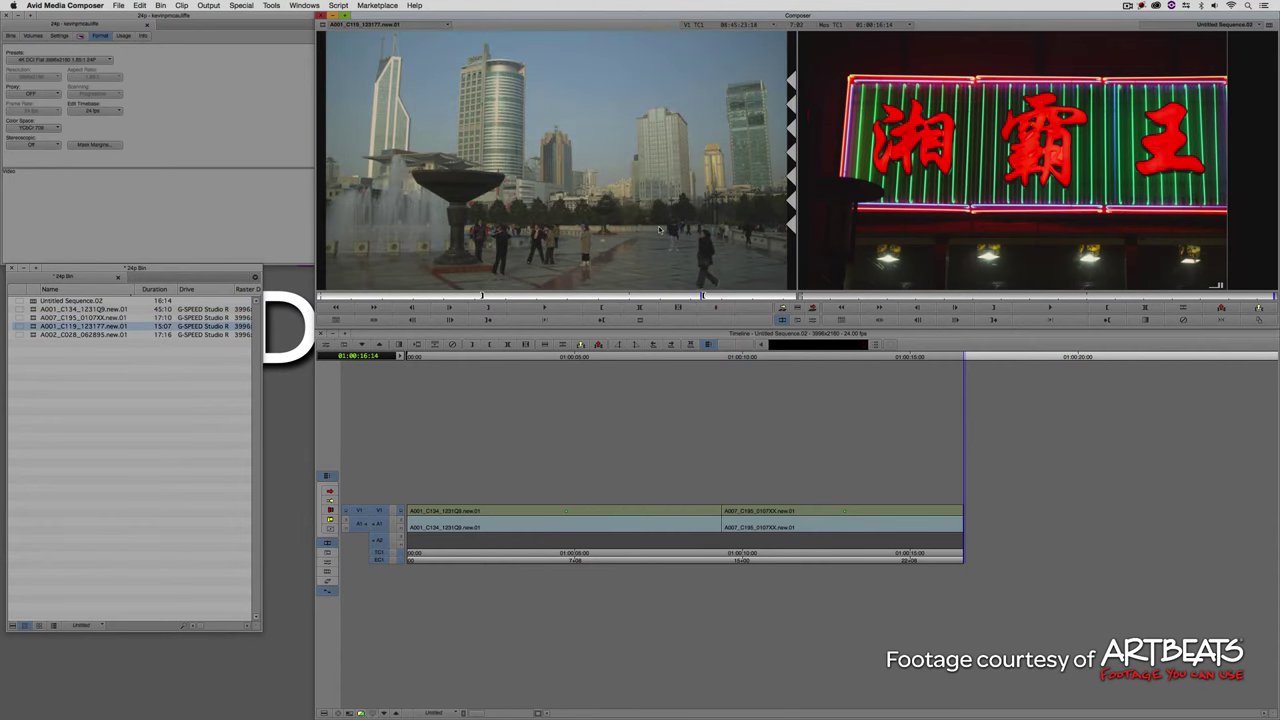
{"action": "key", "text": "v"}
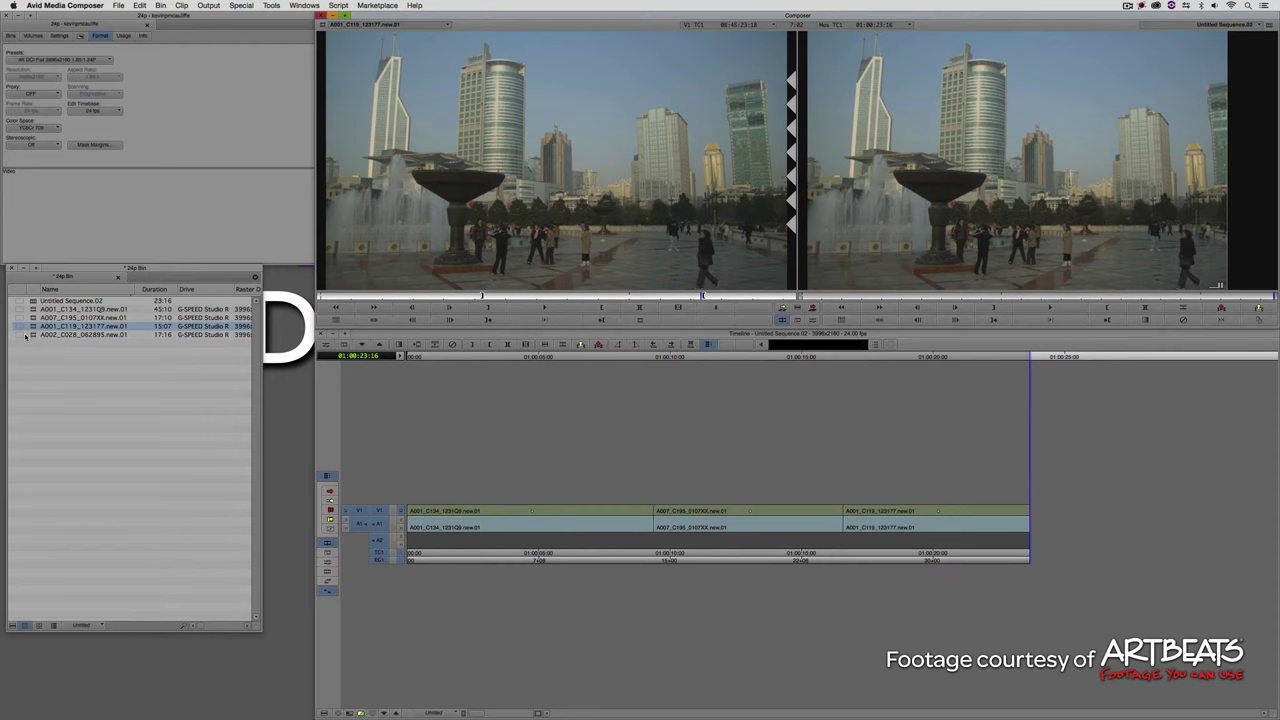
{"action": "double_click", "coordinate": [30, 334]}
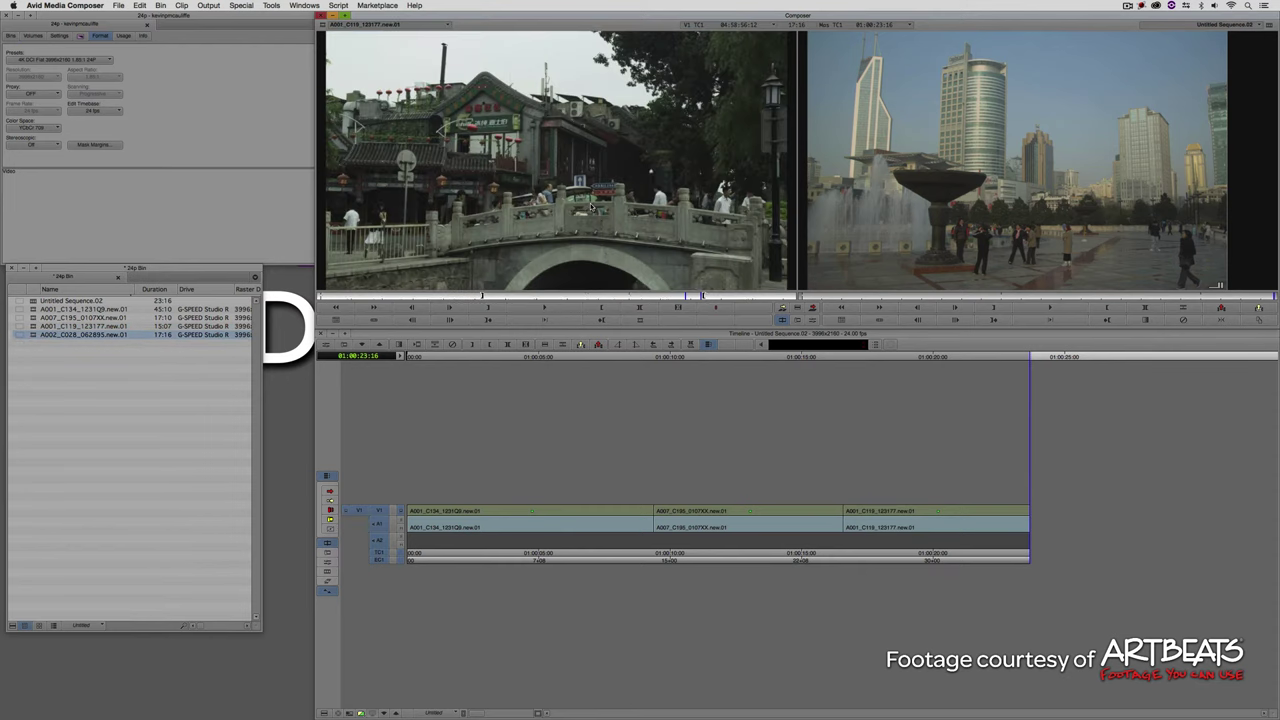
{"action": "left_click", "coordinate": [445, 307]}
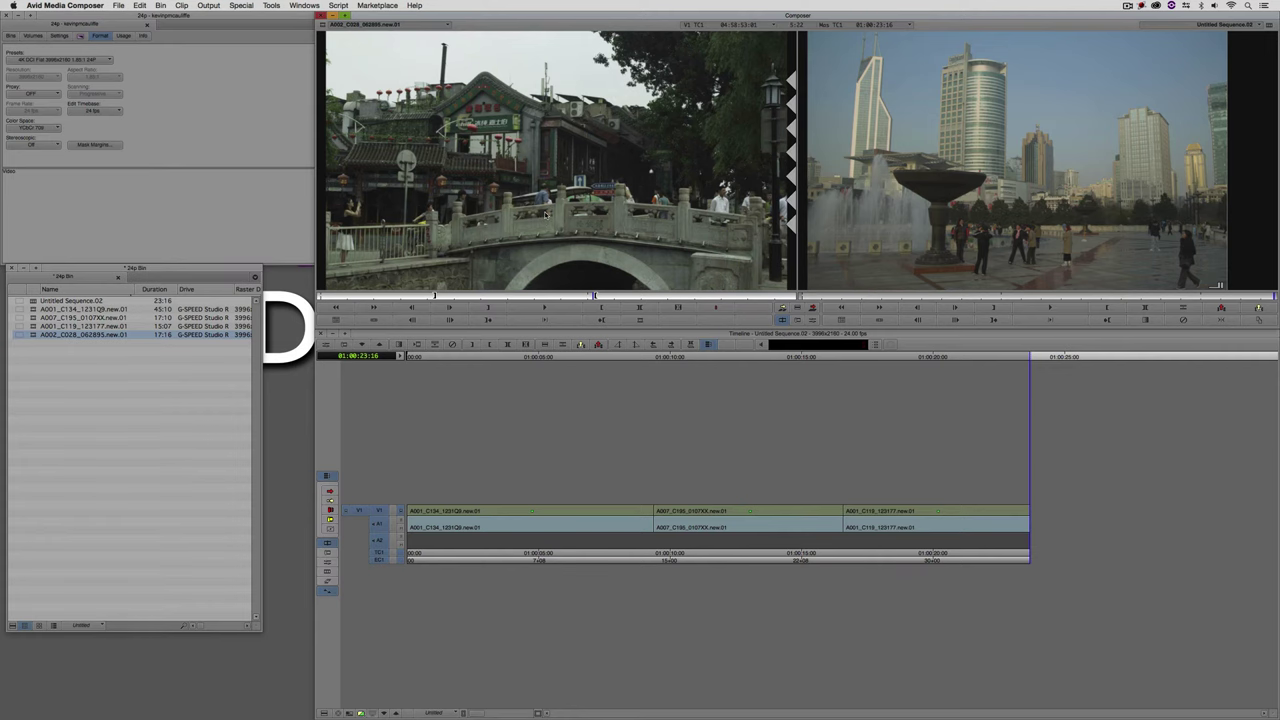
{"action": "key", "text": "v"}
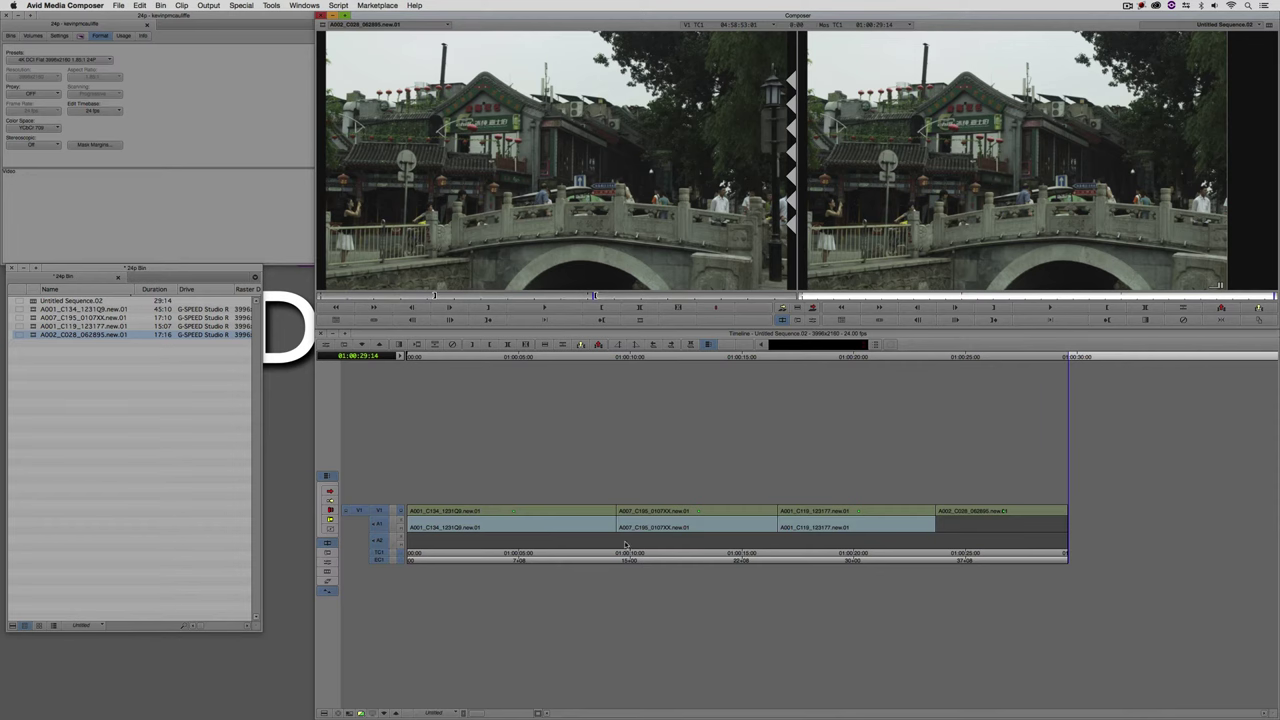
- Delete the empty audio track A2 from the sequence
{"action": "left_click", "coordinate": [614, 535]}
{"action": "left_click_drag", "start_coordinate": [628, 535], "coordinate": [573, 535]}
{"action": "left_click", "coordinate": [384, 526]}
{"action": "key", "text": "Delete"}
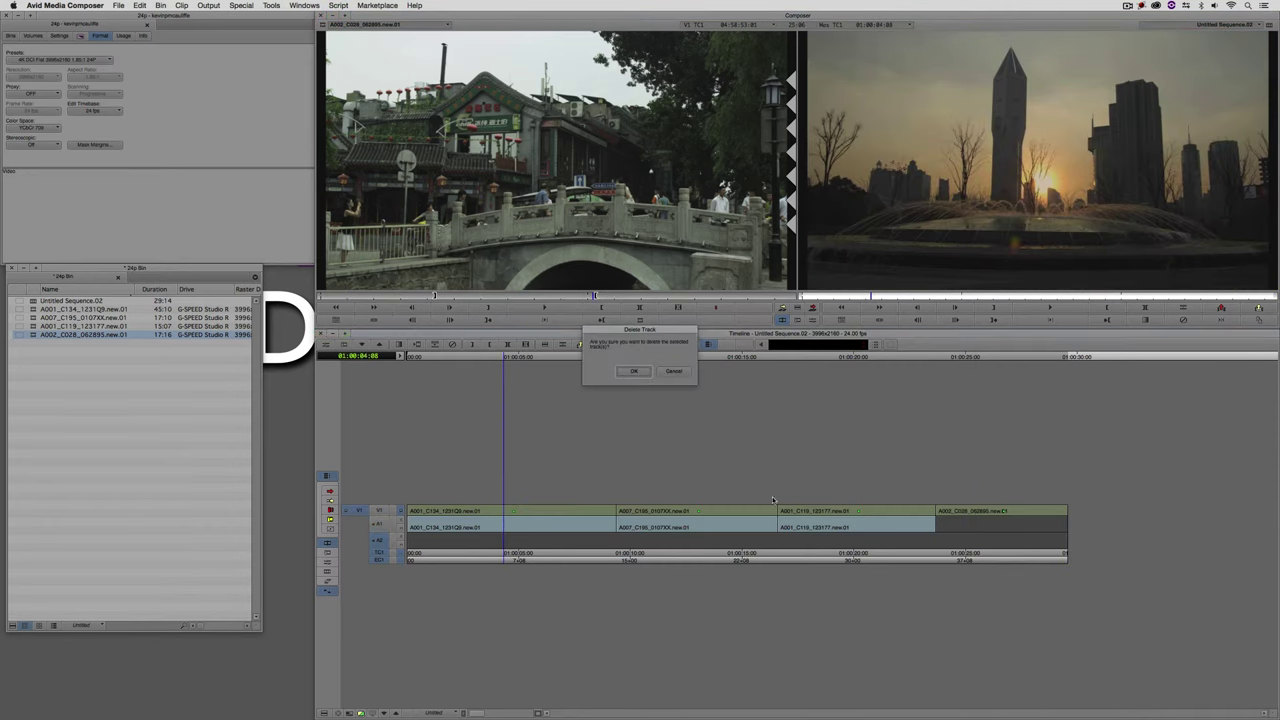
{"action": "left_click", "coordinate": [633, 371]}
- Mark in and out points spanning from the end of the first clip to the start of the last clip
{"action": "mouse_move", "coordinate": [586, 530]}
{"action": "left_mouse_down"}
{"action": "mouse_move", "coordinate": [950, 528]}
{"action": "mouse_move", "coordinate": [545, 530]}
{"action": "mouse_move", "coordinate": [603, 525]}
{"action": "left_mouse_up"}
{"action": "key", "text": "i"}
{"action": "key", "text": "o"}
{"action": "key", "text": "x"}
{"action": "left_click", "coordinate": [672, 372]}
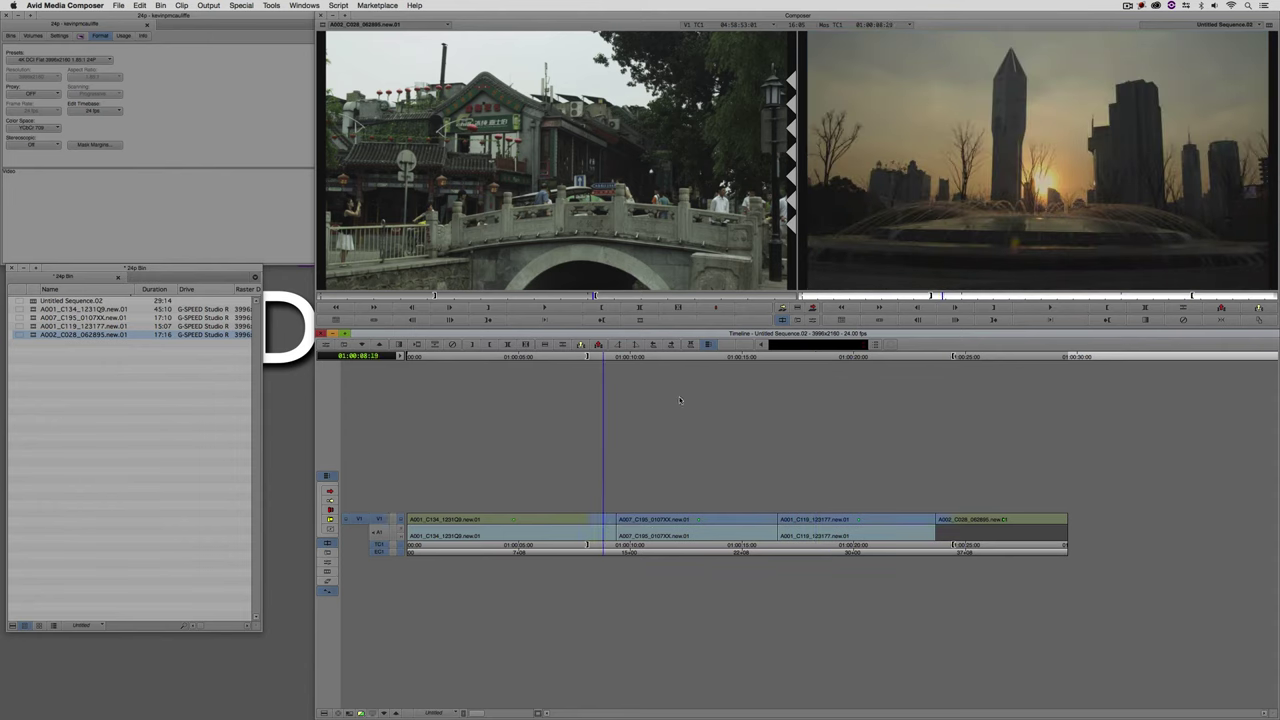
- Add dissolves centered on the cut to all video cuts between the in and out marks
{"action": "key", "text": "backslash"}
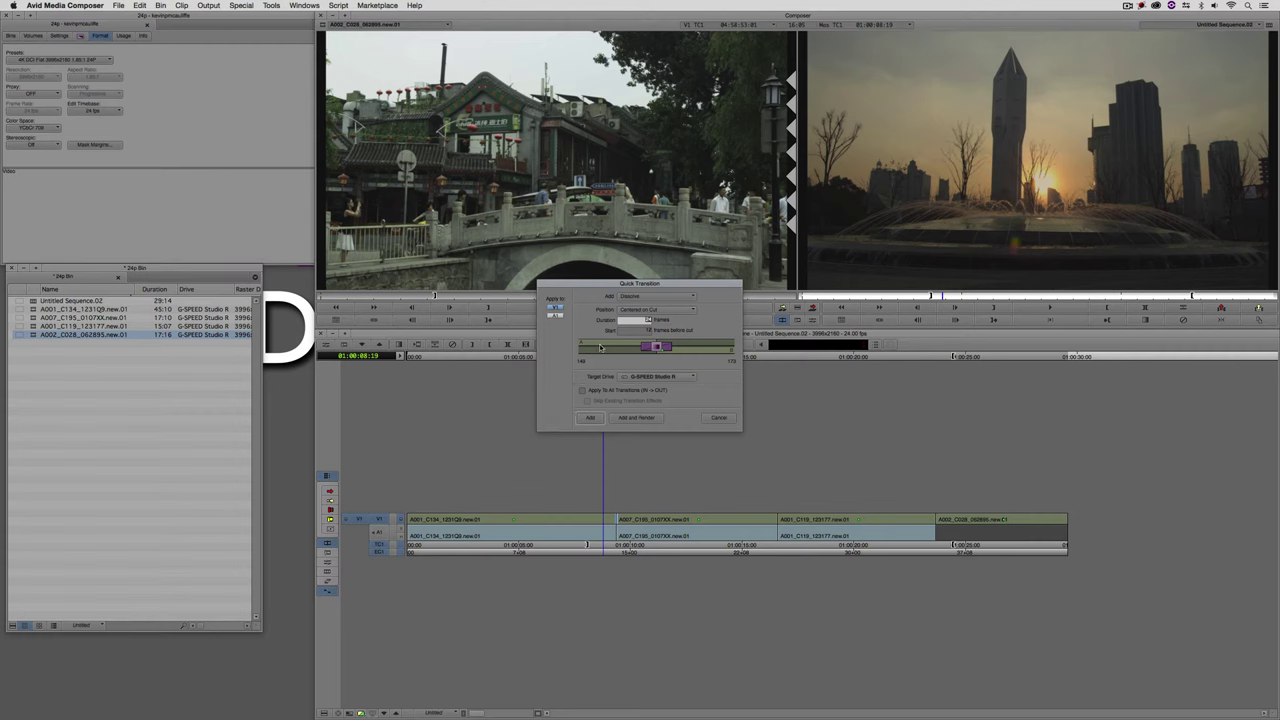
{"action": "left_click", "coordinate": [590, 417]}
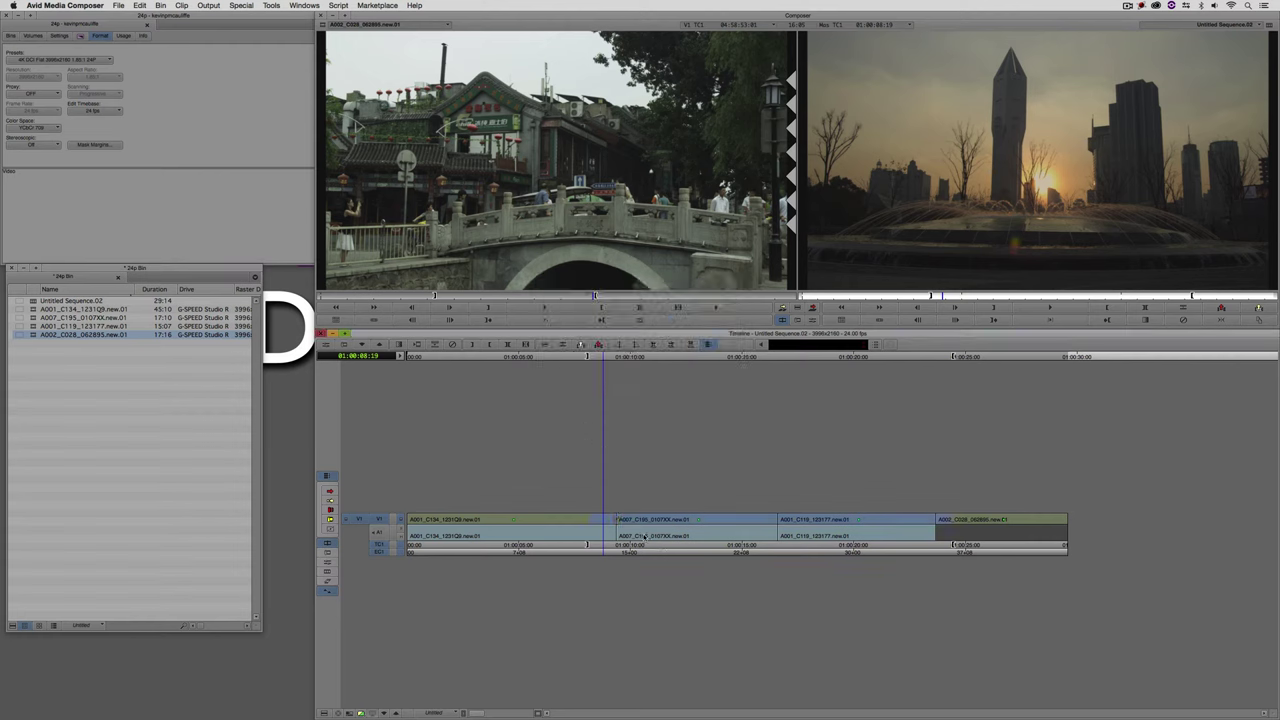
{"action": "key", "text": "backslash"}
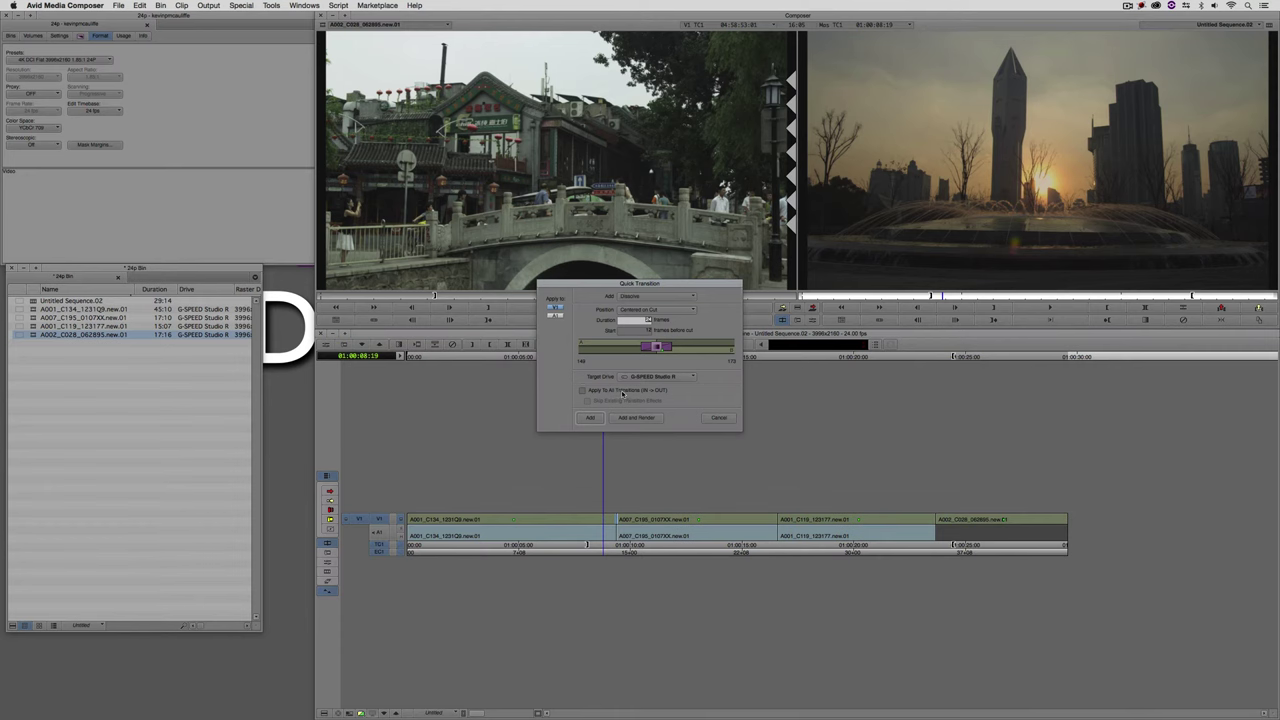
{"action": "left_click", "coordinate": [590, 417]}
- Add a dissolve at the very start of the sequence and another at its end
{"action": "key", "text": "Home"}
{"action": "key", "text": "backslash"}
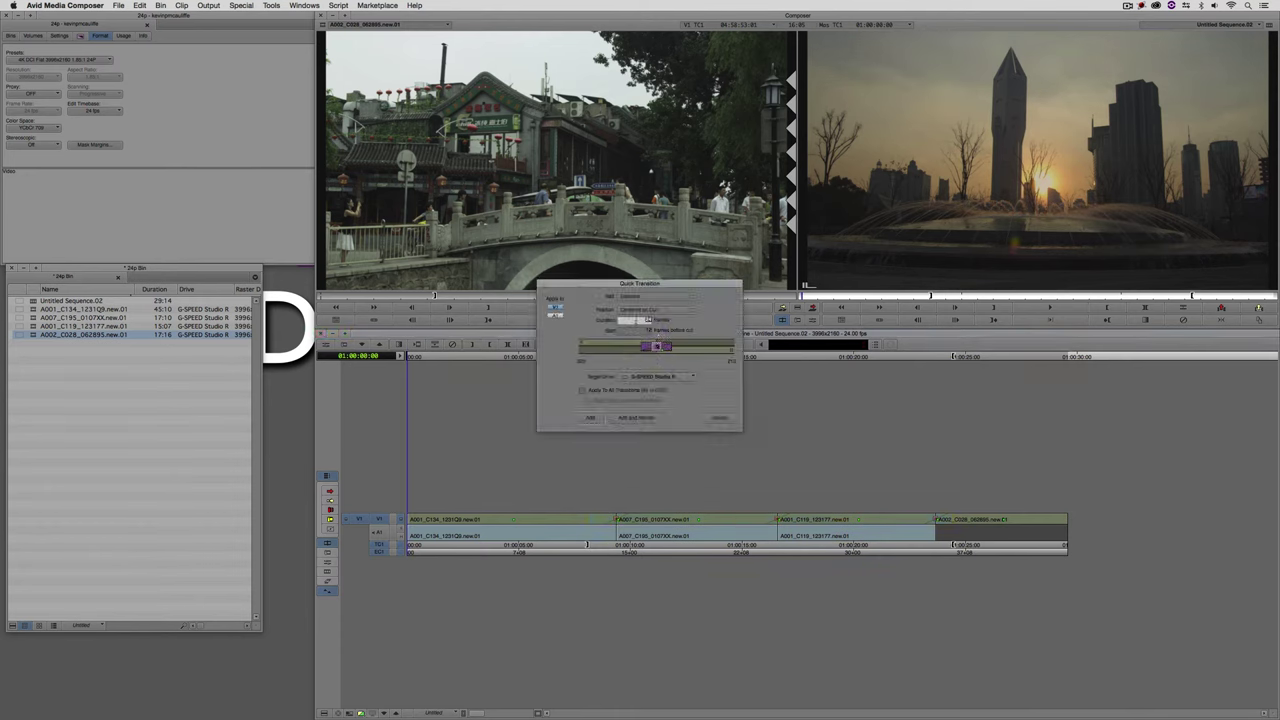
{"action": "left_click", "coordinate": [590, 417]}
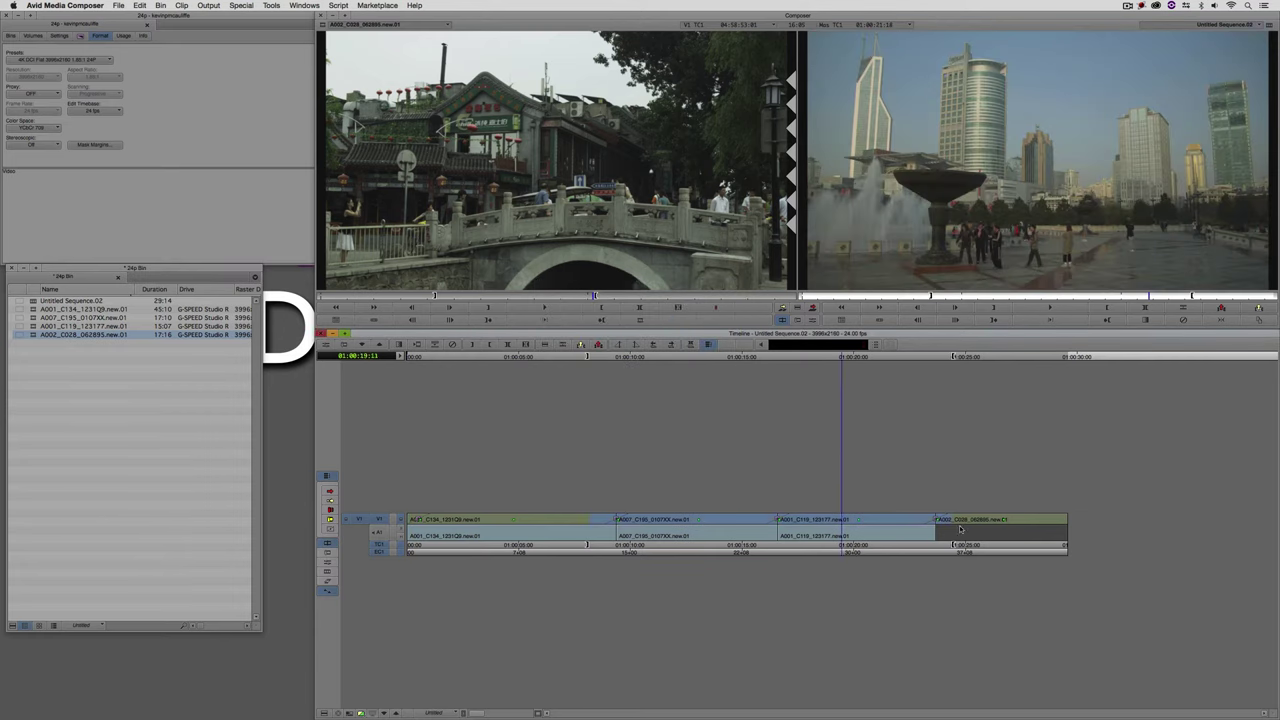
{"action": "key", "text": "End"}
{"action": "key", "text": "backslash"}
{"action": "left_click", "coordinate": [647, 310]}
{"action": "left_click", "coordinate": [590, 417]}
{"action": "left_click_drag", "start_coordinate": [869, 512], "coordinate": [495, 531]}
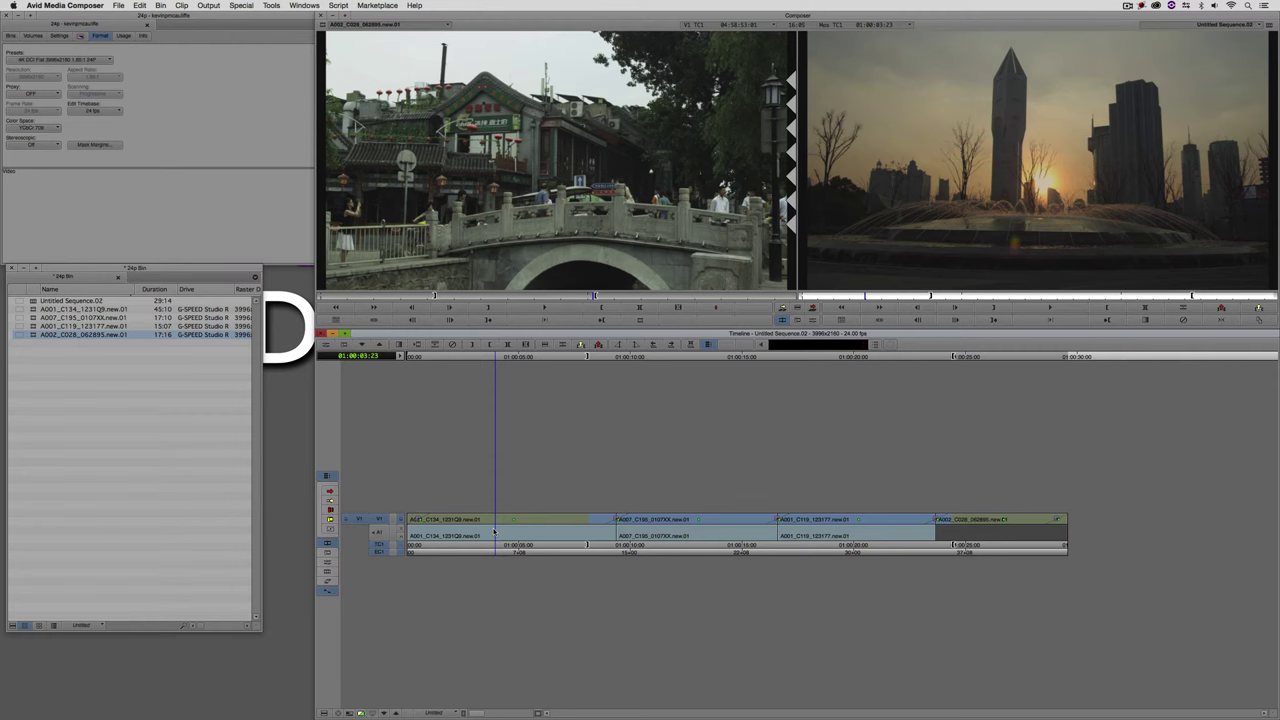
- Rename the sequence in the bin as 4K DCI Flat and reposition the bin below the project settings
{"action": "left_click_drag", "start_coordinate": [109, 268], "coordinate": [141, 316]}
{"action": "left_click", "coordinate": [117, 348]}
{"action": "type", "text": "4K DCI Flat"}
{"action": "key", "text": "Return"}
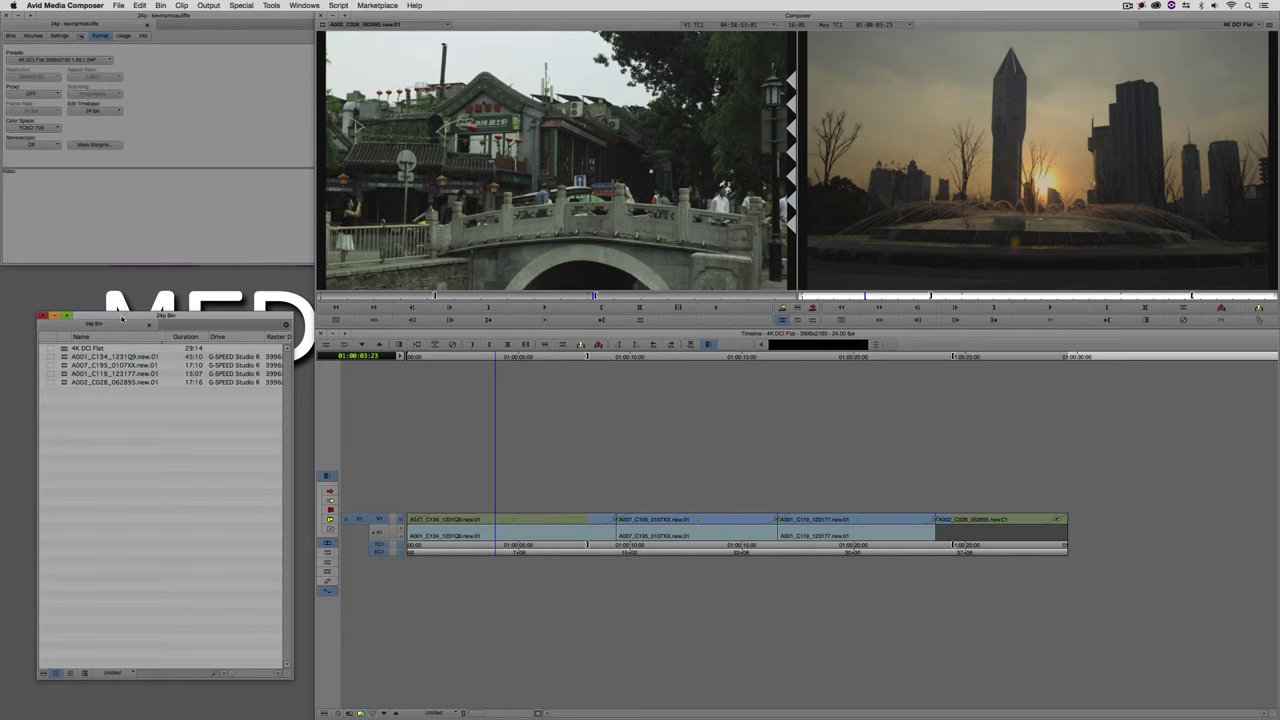
{"action": "left_click_drag", "start_coordinate": [122, 319], "coordinate": [110, 313]}
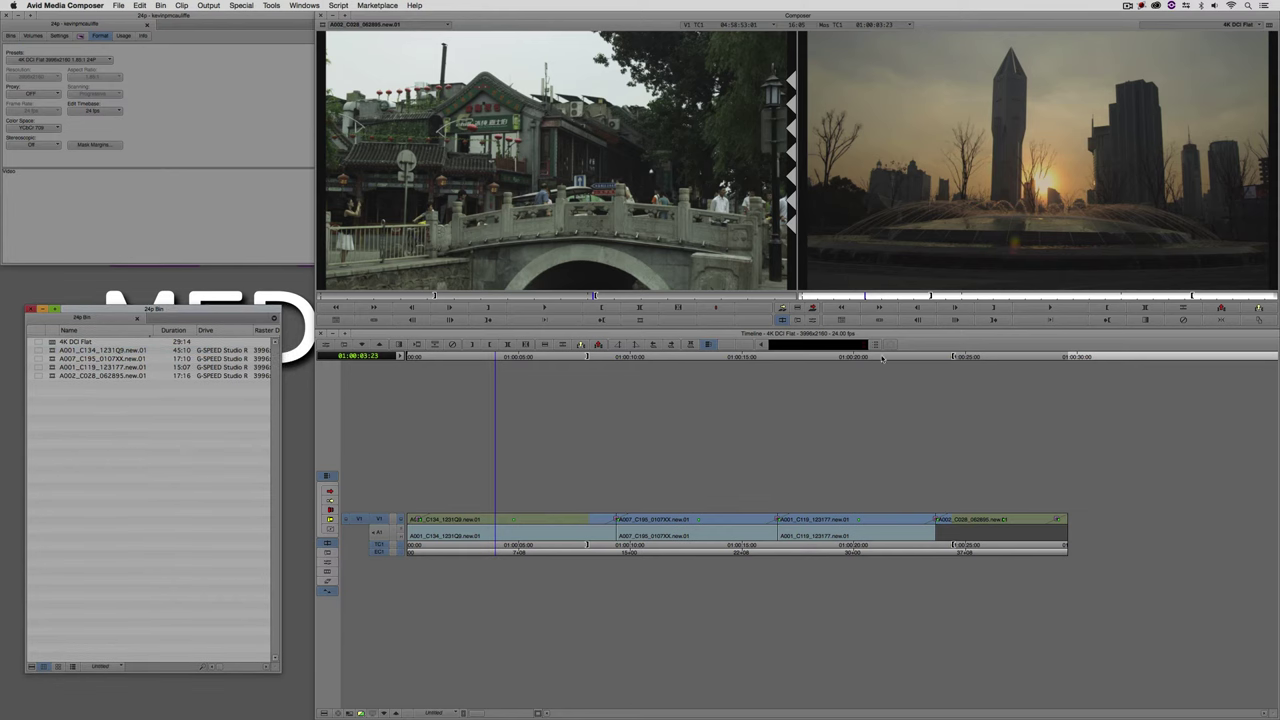
- Mark the entire 4K DCI Flat sequence from start to end, with its video and audio tracks both selected
{"action": "left_click", "coordinate": [48, 344]}
{"action": "left_click", "coordinate": [361, 530]}
{"action": "key", "text": "Home"}
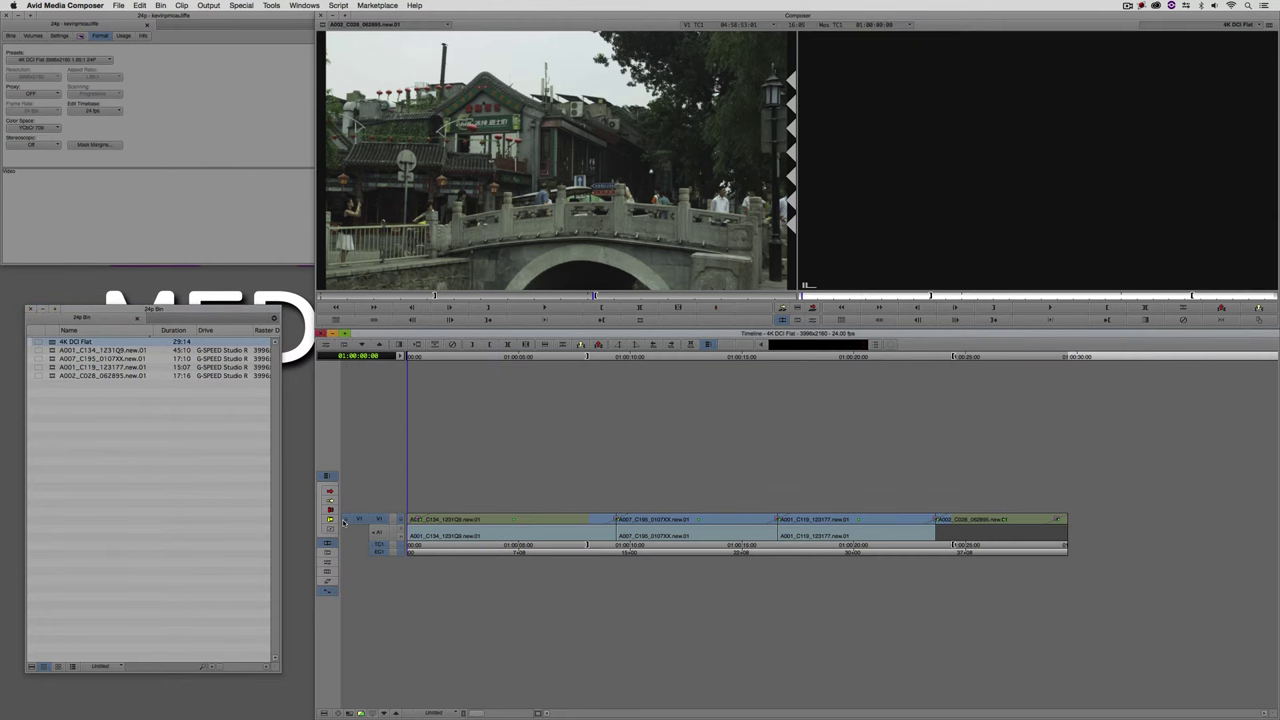
{"action": "key", "text": "End"}
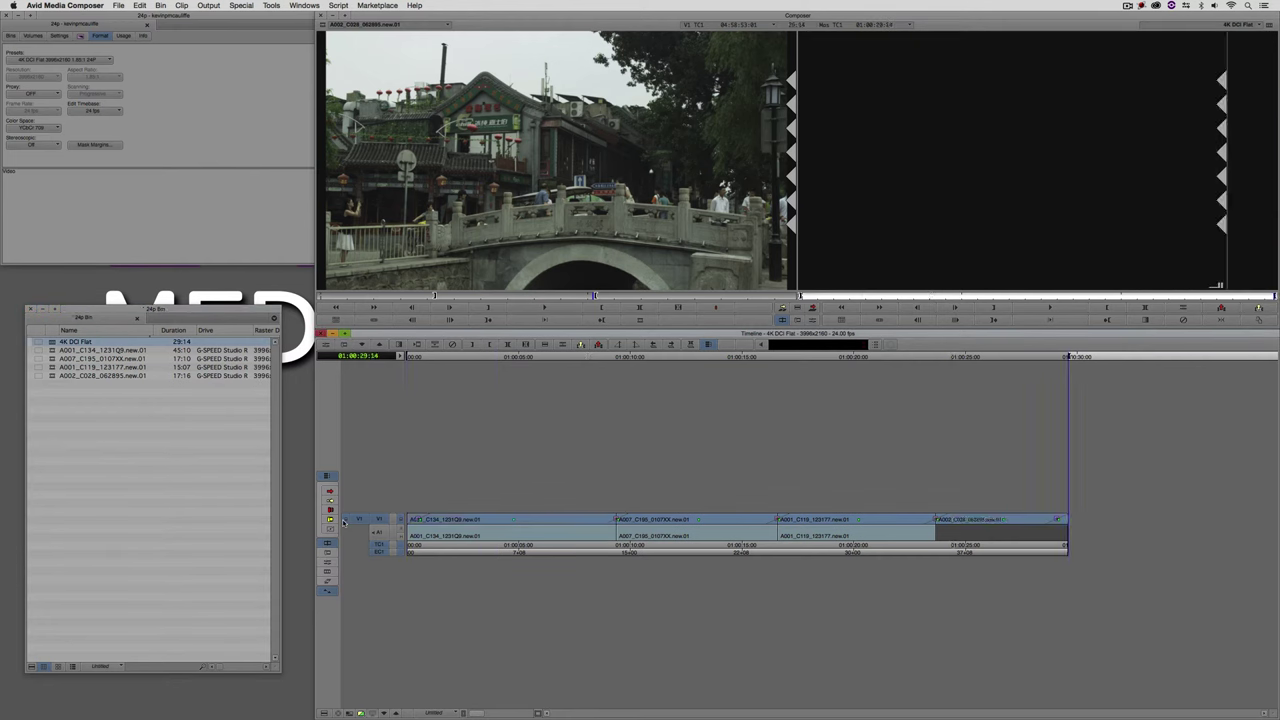
{"action": "left_click", "coordinate": [928, 212]}
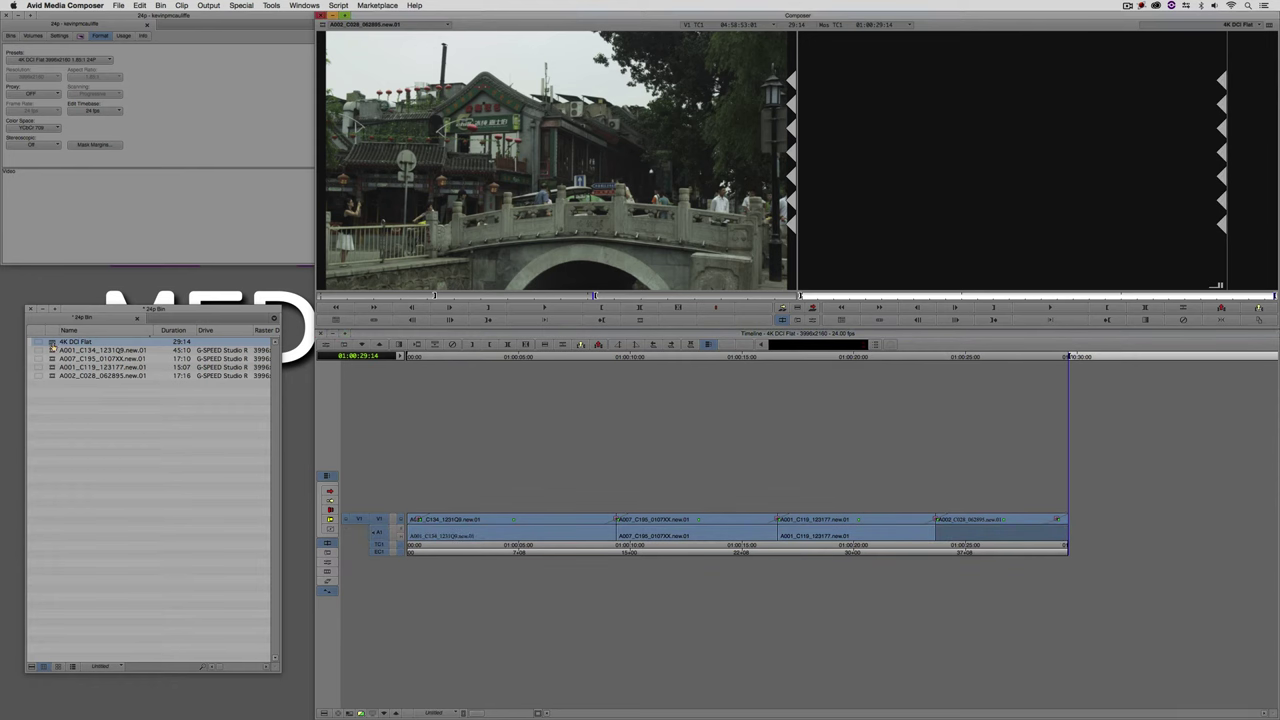
- Start exporting the 4K DCI Flat sequence to the Desktop with the AAF export setting, and open its options
{"action": "right_click", "coordinate": [55, 346]}
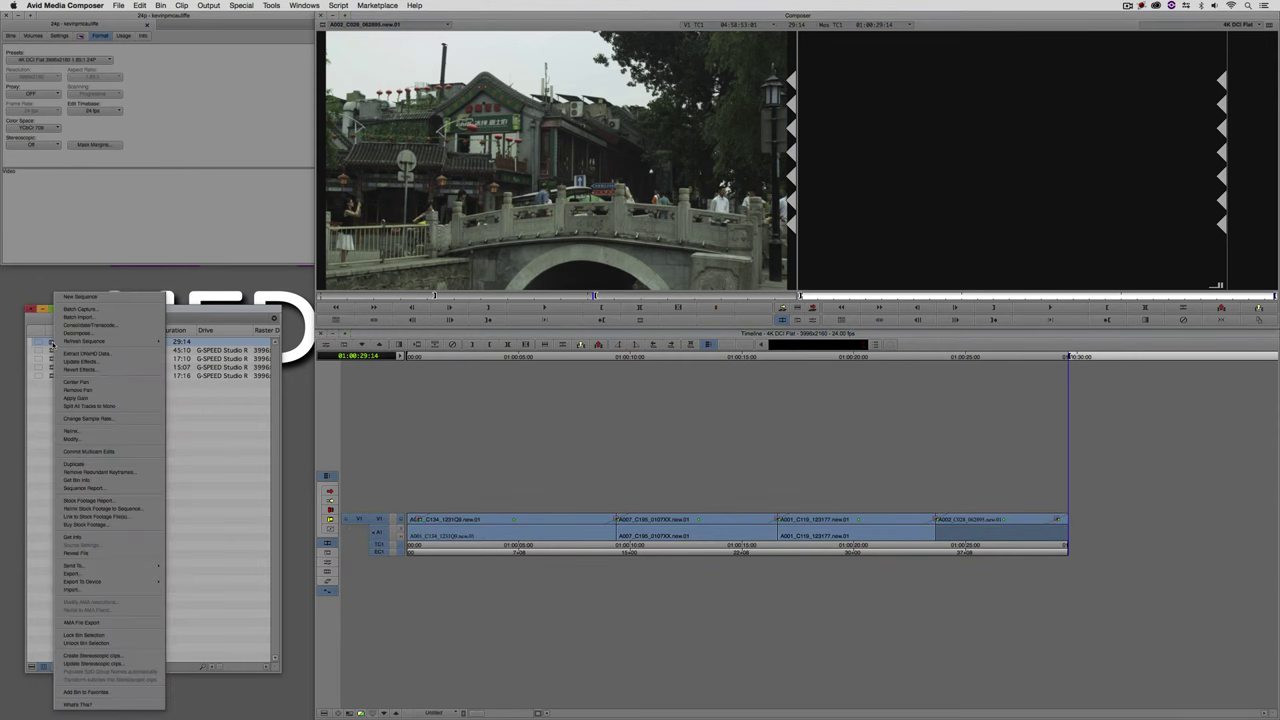
{"action": "left_click", "coordinate": [100, 574]}
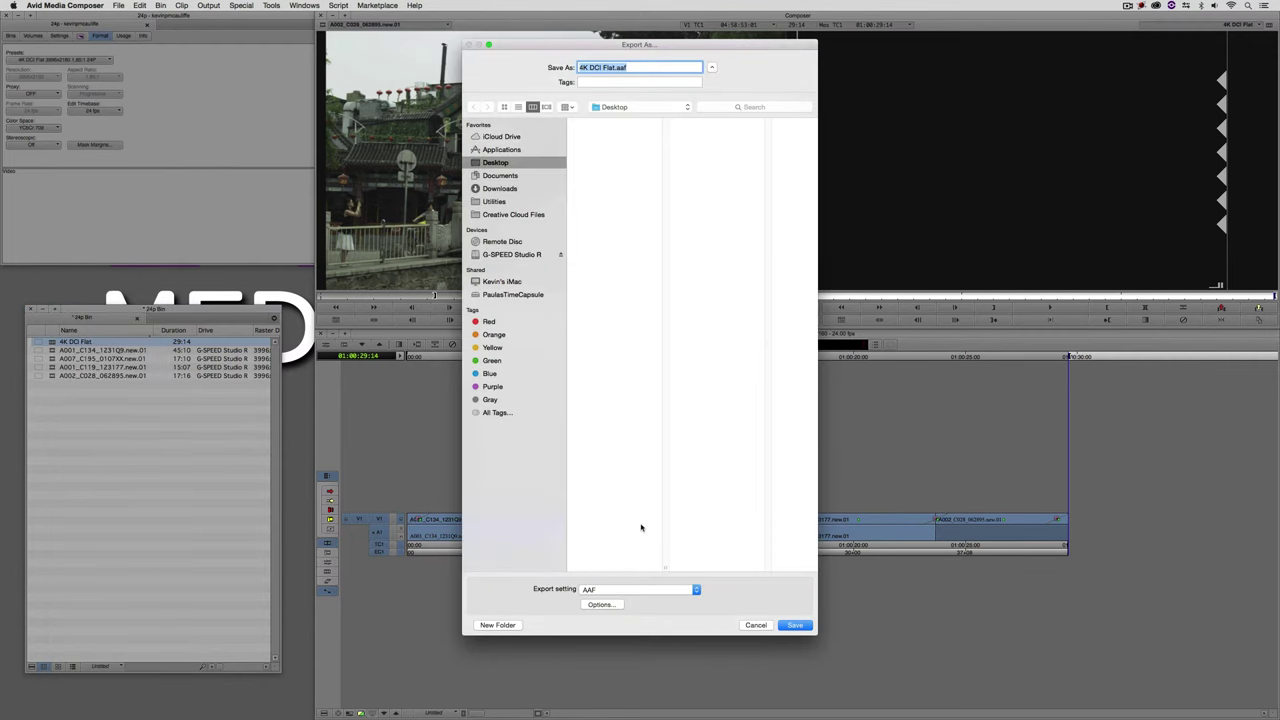
{"action": "left_click", "coordinate": [602, 605]}
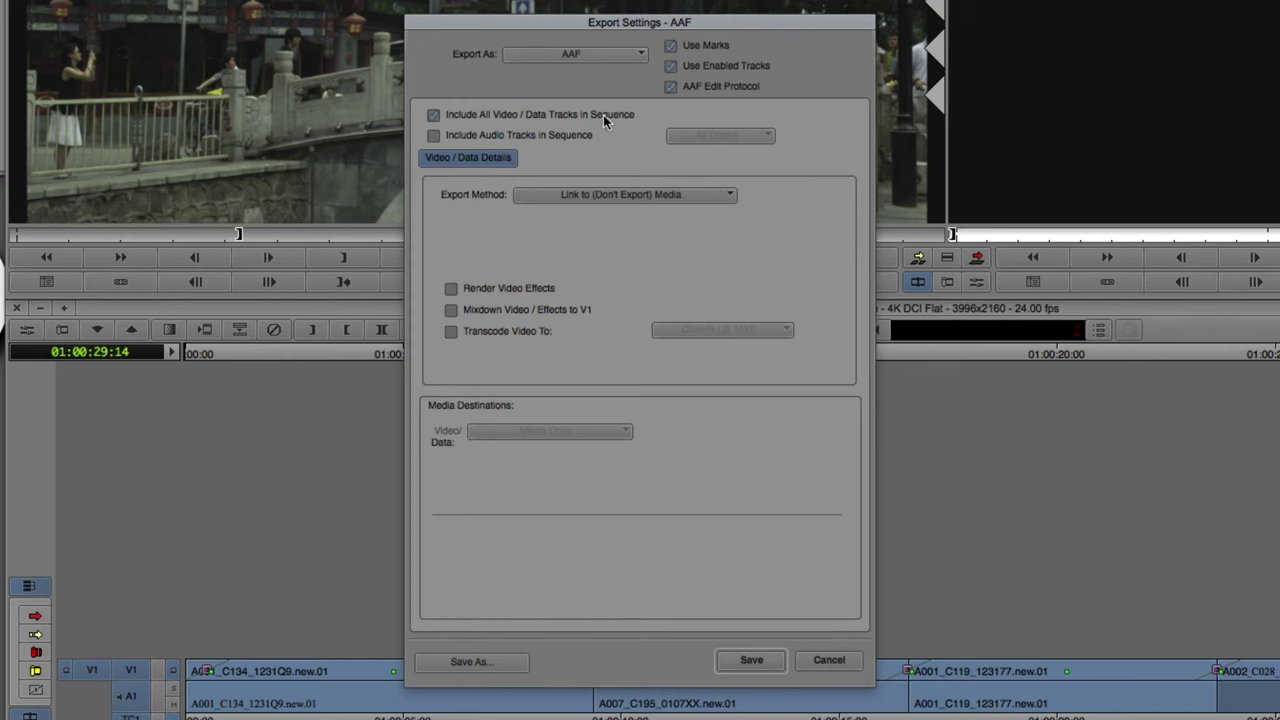
- Include all of the sequence's audio tracks in the AAF export, and check the audio and video details
{"action": "left_click", "coordinate": [476, 135]}
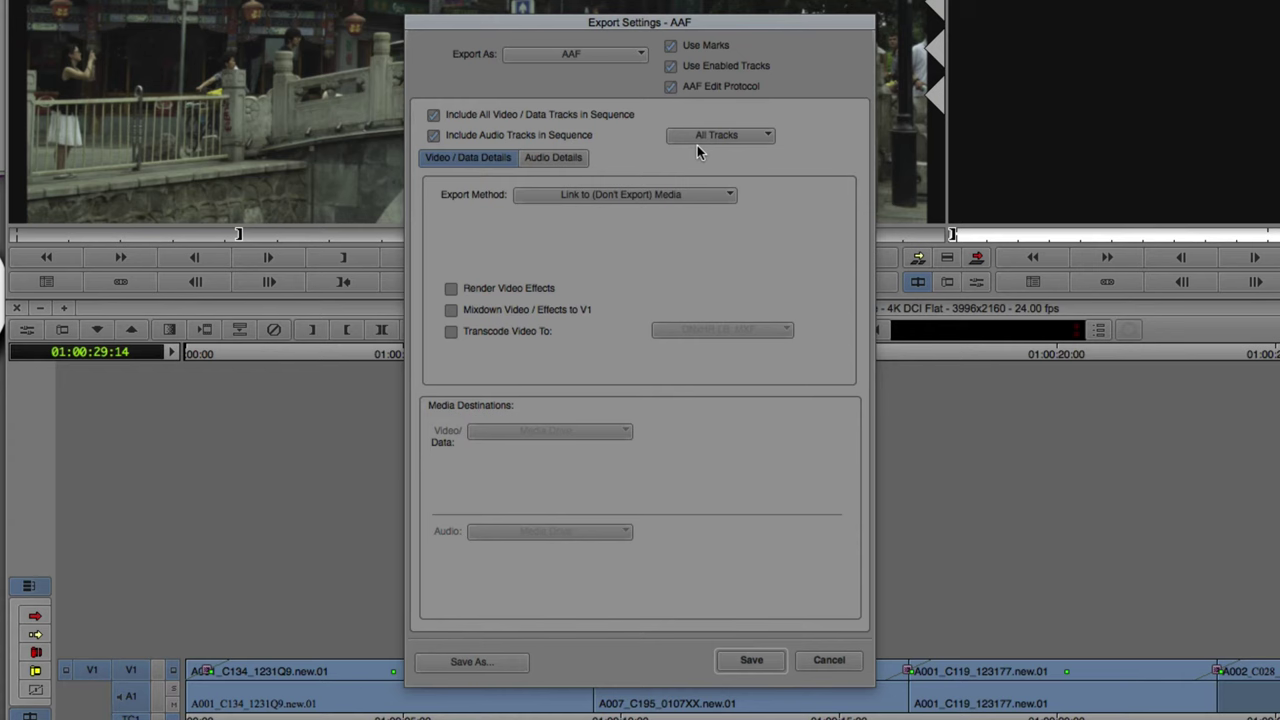
{"action": "left_click", "coordinate": [552, 160]}
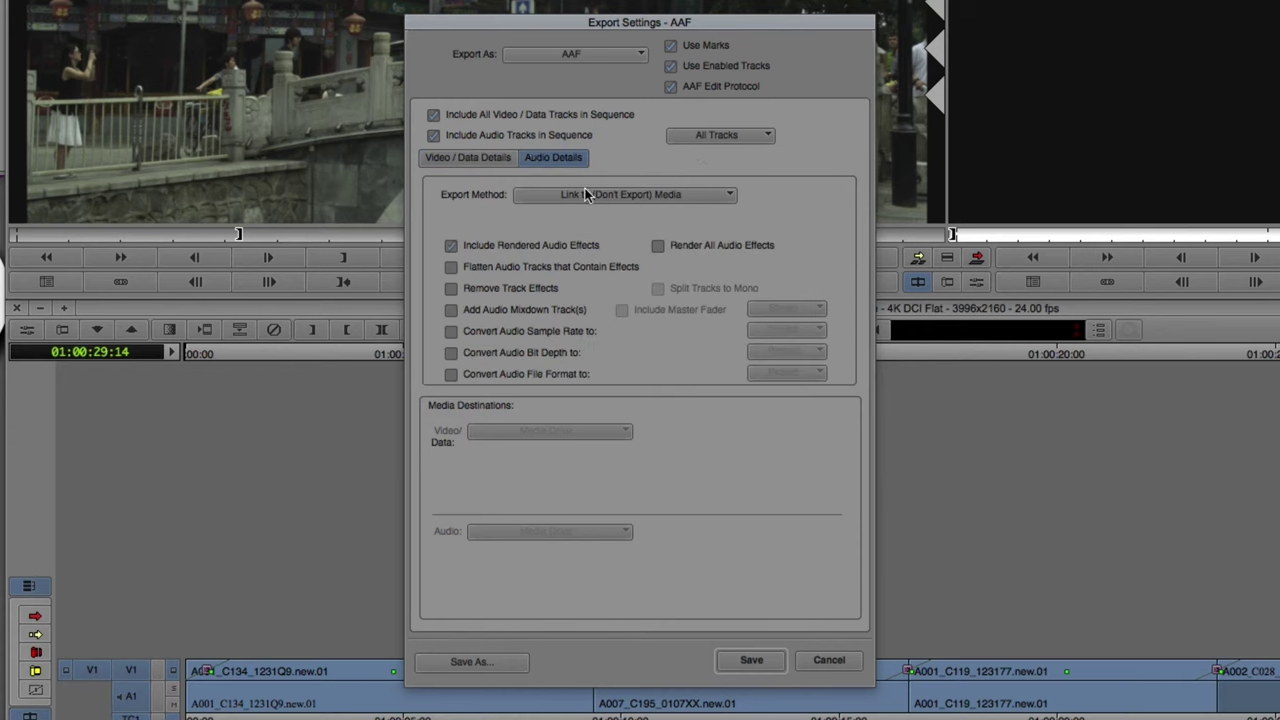
{"action": "left_click", "coordinate": [482, 160]}
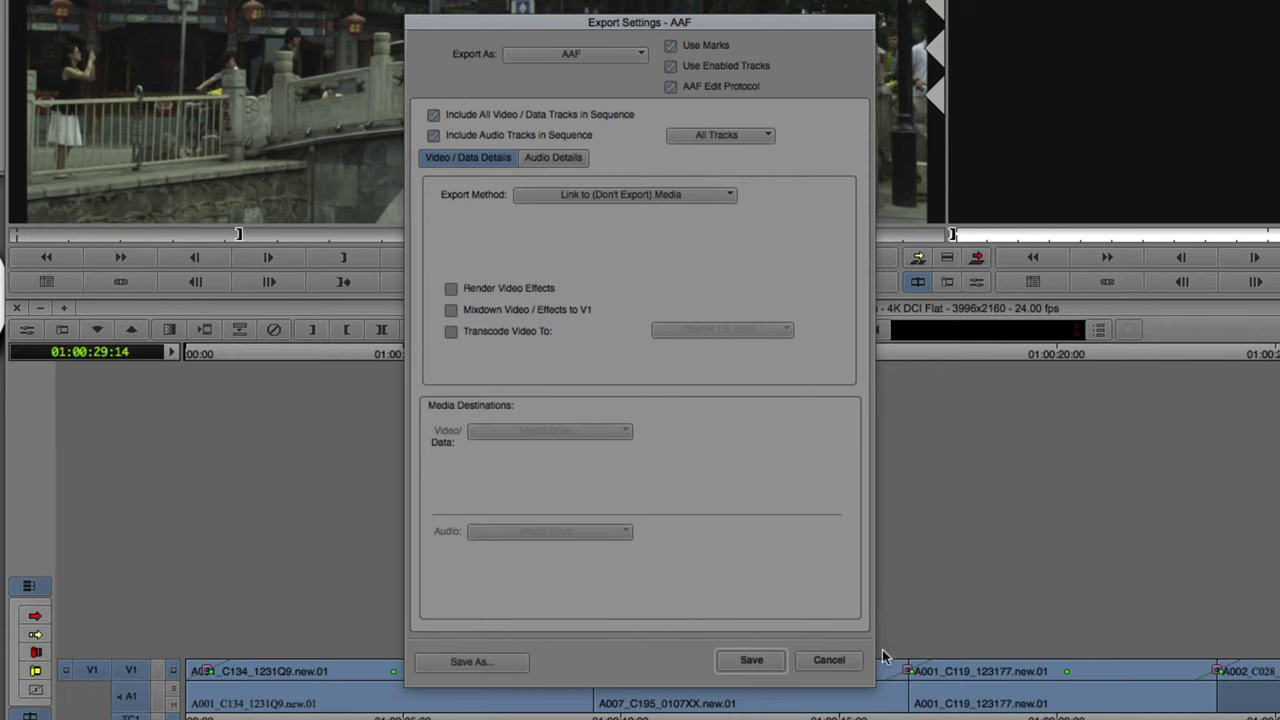
- Close the AAF options, and export the 4K DCI Flat sequence to the Desktop as 4K DCI Flat.aaf with the AAF export setting
{"action": "left_click", "coordinate": [840, 663]}
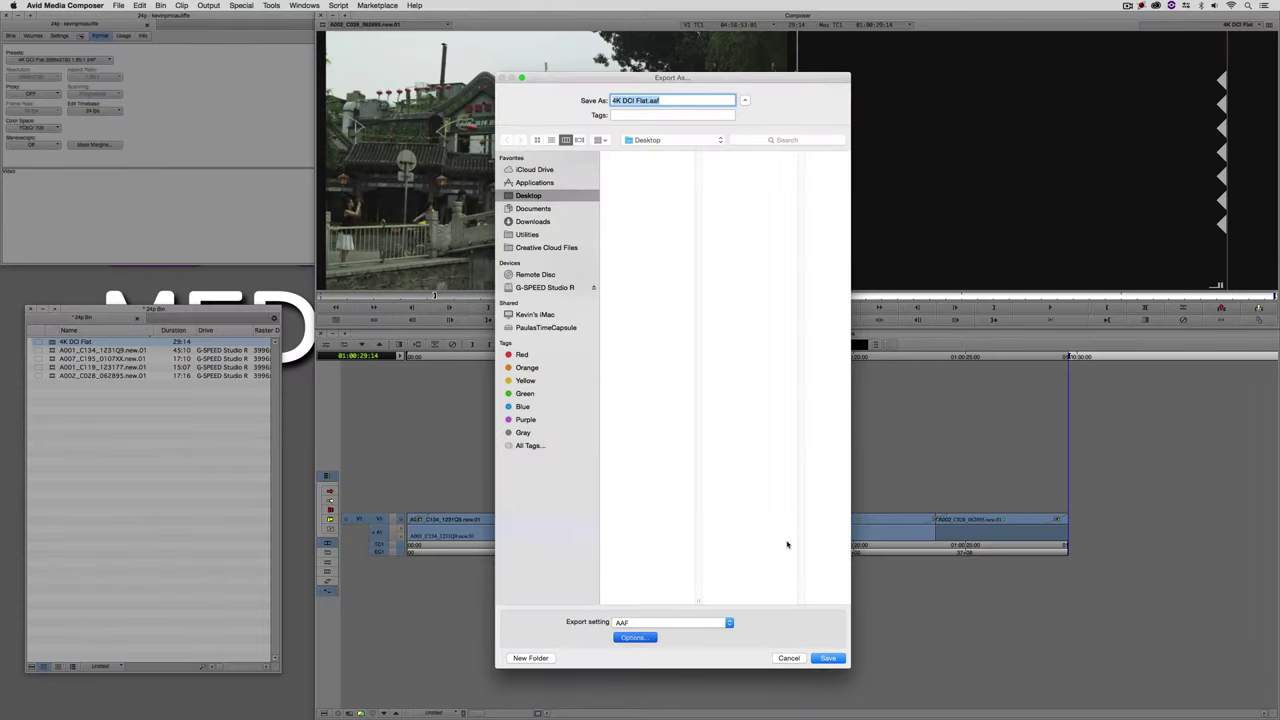
{"action": "left_click", "coordinate": [794, 658]}
{"action": "left_click", "coordinate": [686, 527]}
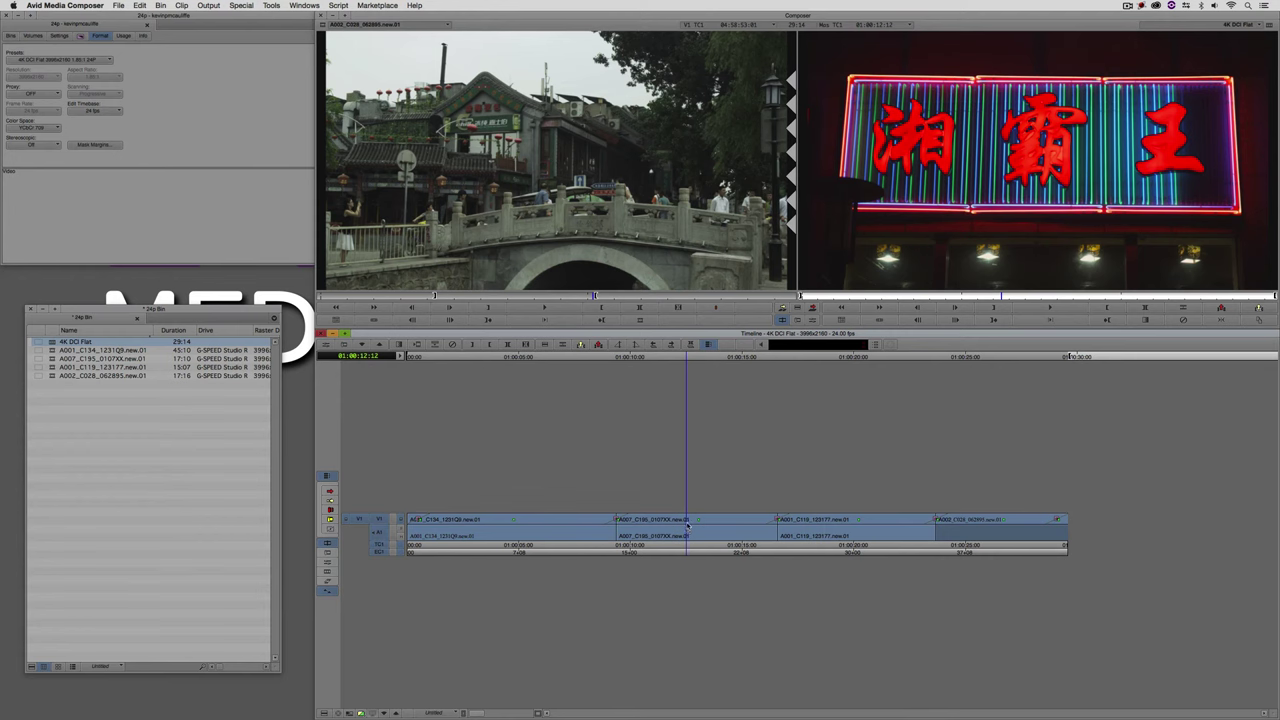
{"action": "right_click", "coordinate": [876, 190]}
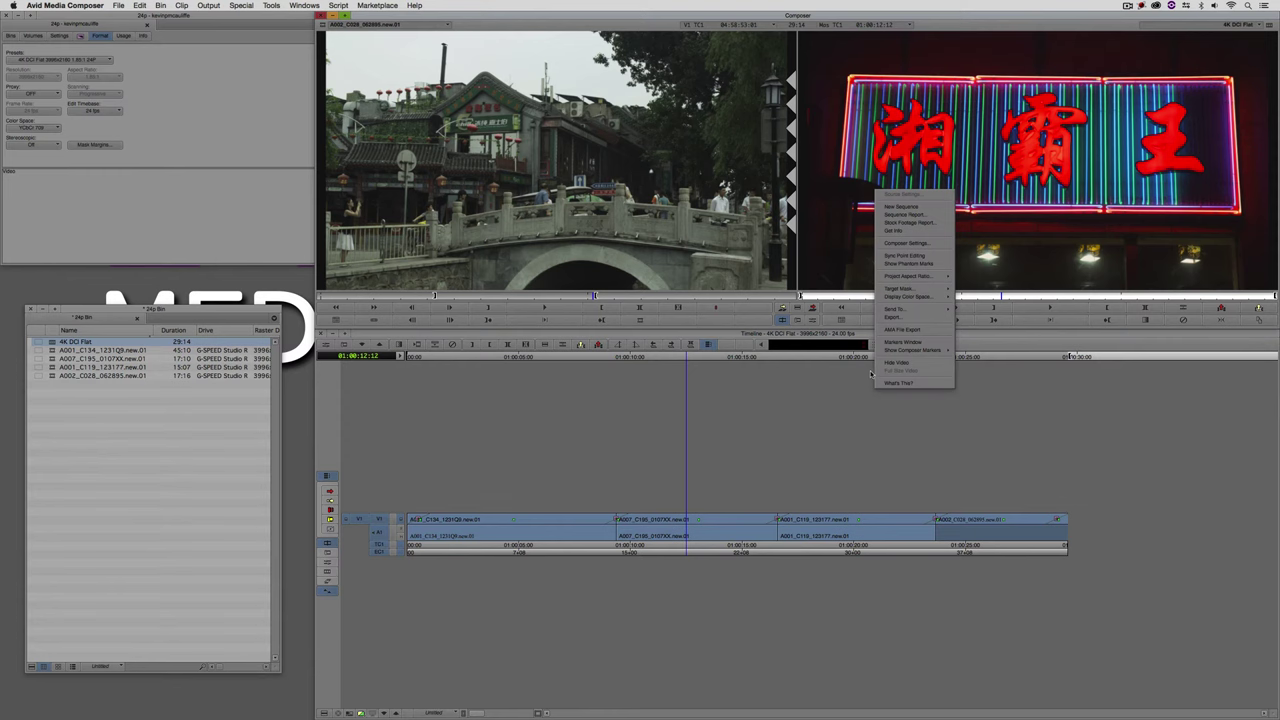
{"action": "left_click", "coordinate": [893, 317]}
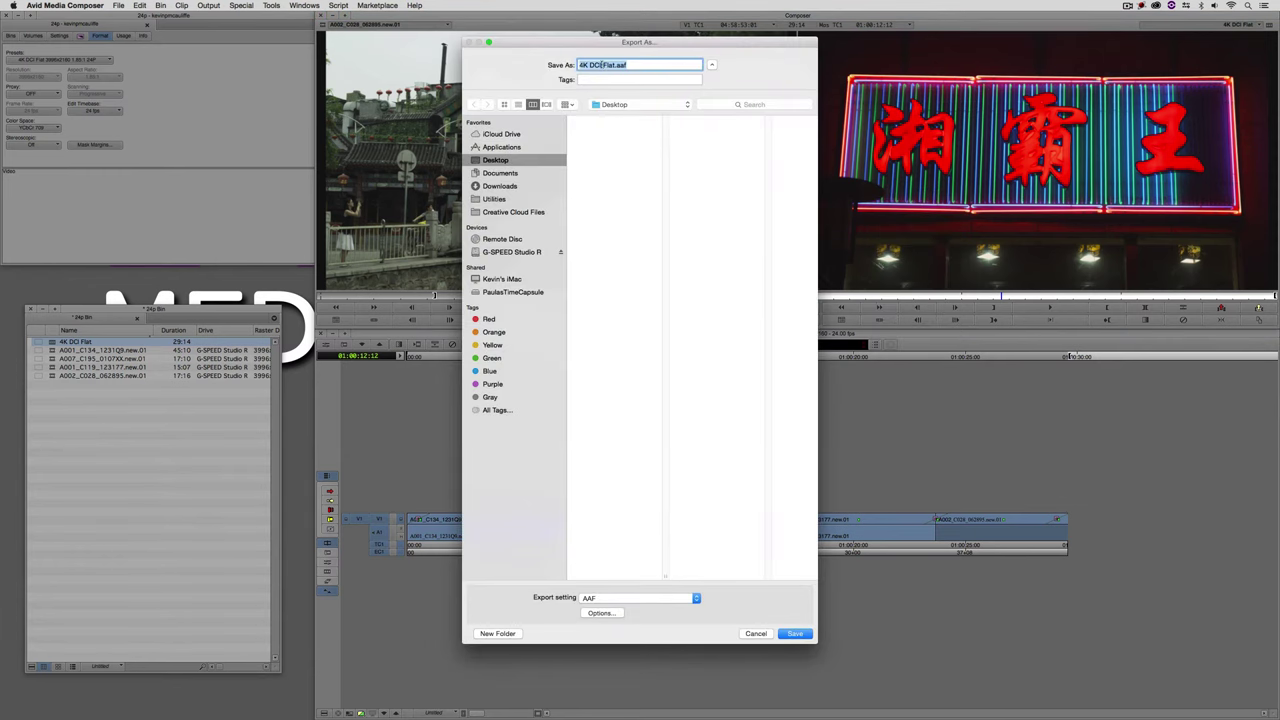
{"action": "left_click", "coordinate": [793, 634]}
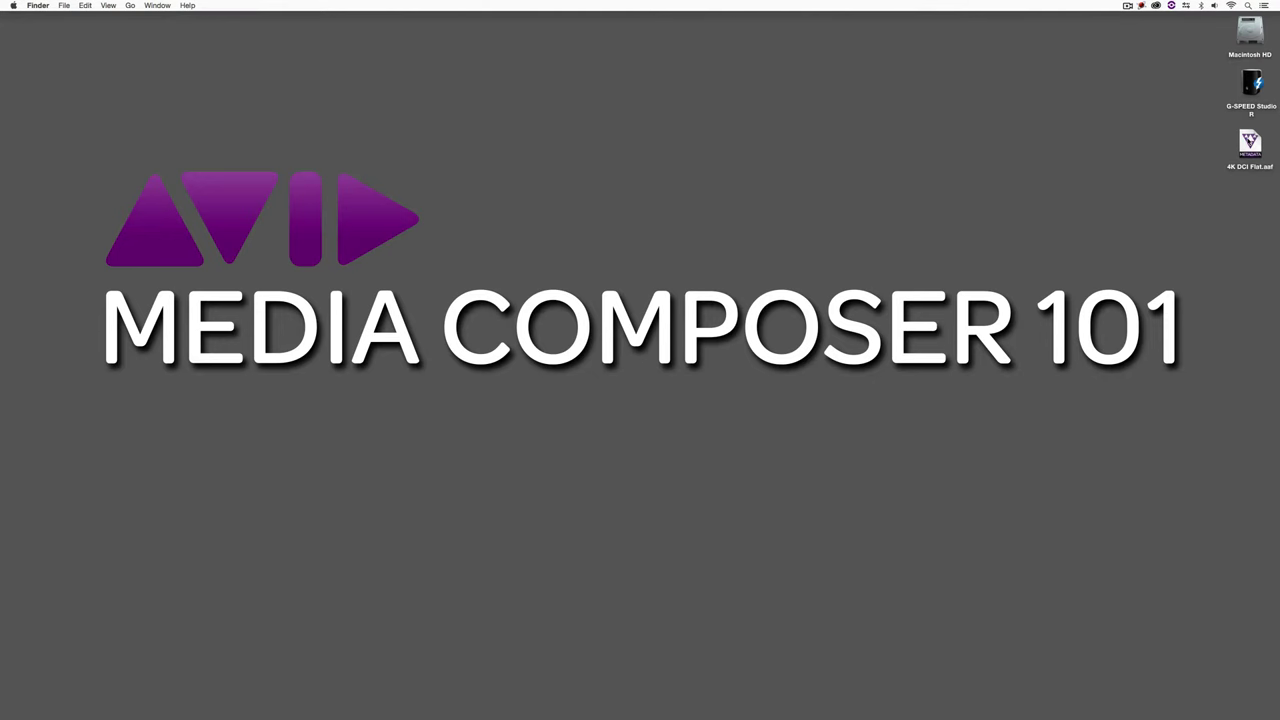
- Check the file information of 4K DCI Flat.aaf on the Desktop, including its size, and close it
{"action": "right_click", "coordinate": [1250, 142]}
{"action": "left_click", "coordinate": [1200, 185]}
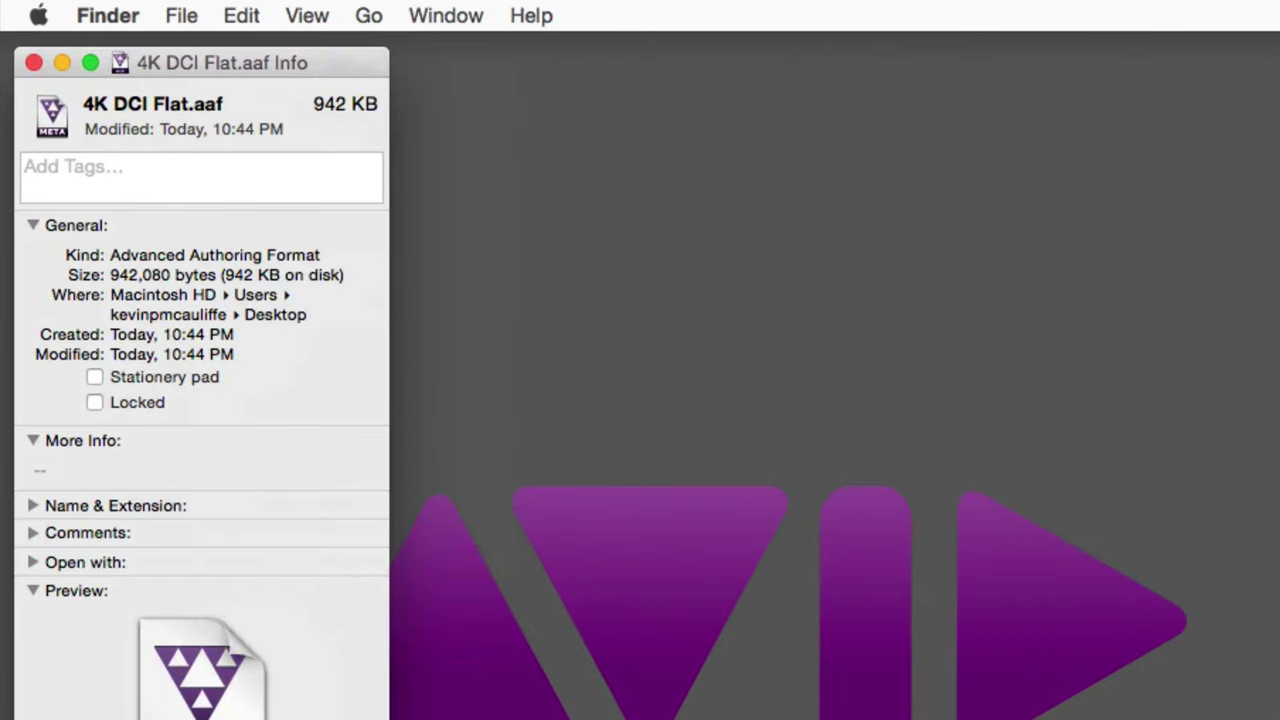
{"action": "left_click", "coordinate": [34, 62]}
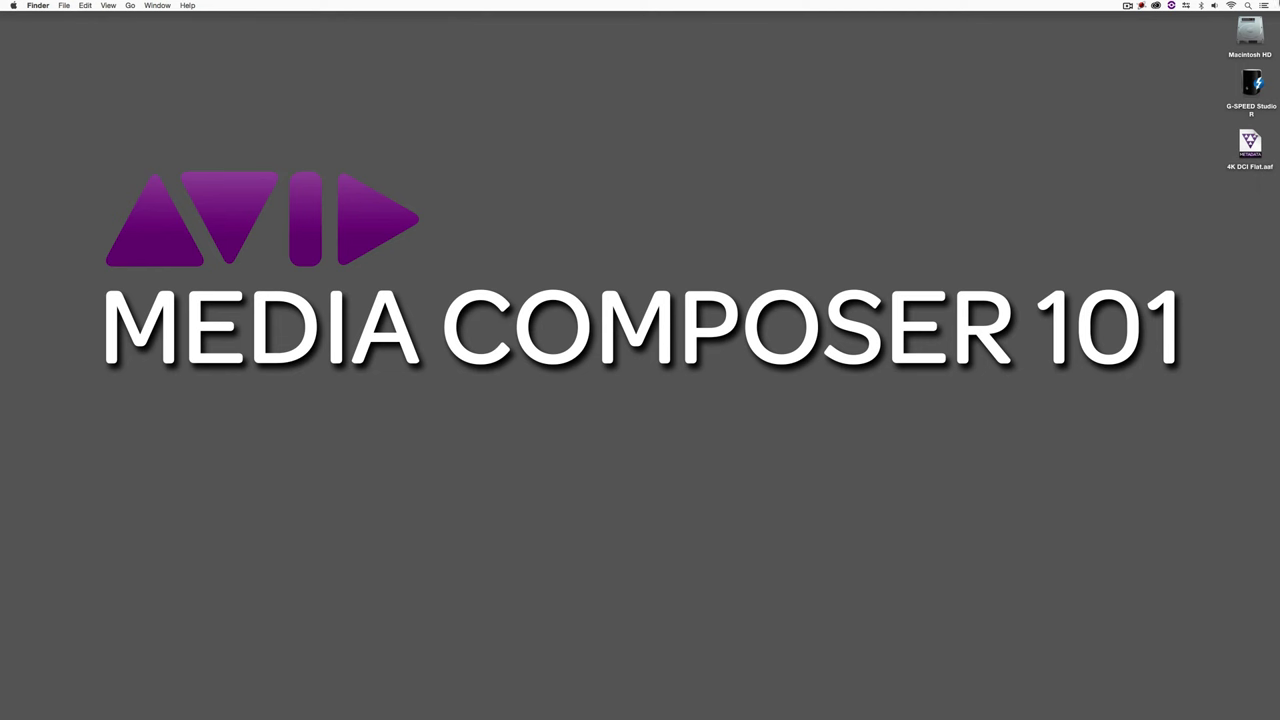
- Switch to DaVinci Resolve and log in to the selected user account with its password
{"action": "key", "text": "cmd+Tab"}
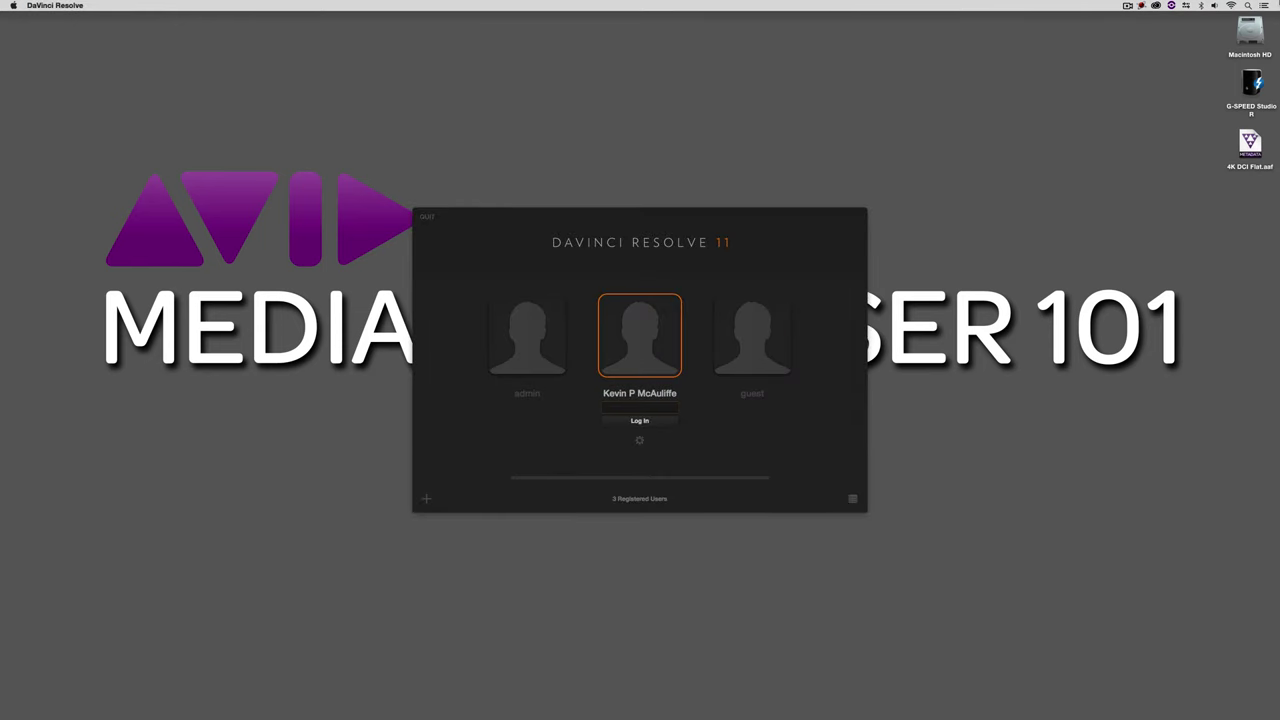
{"action": "type", "text": "********"}
{"action": "key", "text": "Return"}
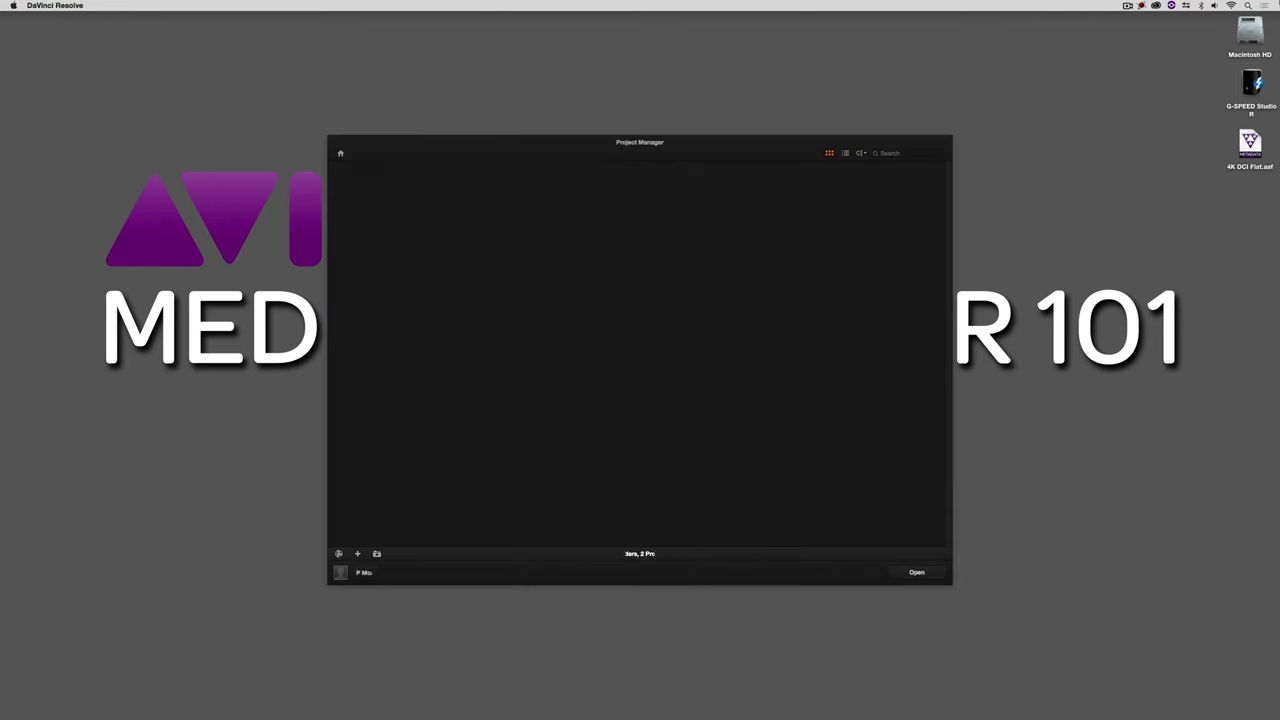
- Create a new project with the name 4K DCI Flat and open it
{"action": "left_click", "coordinate": [357, 553]}
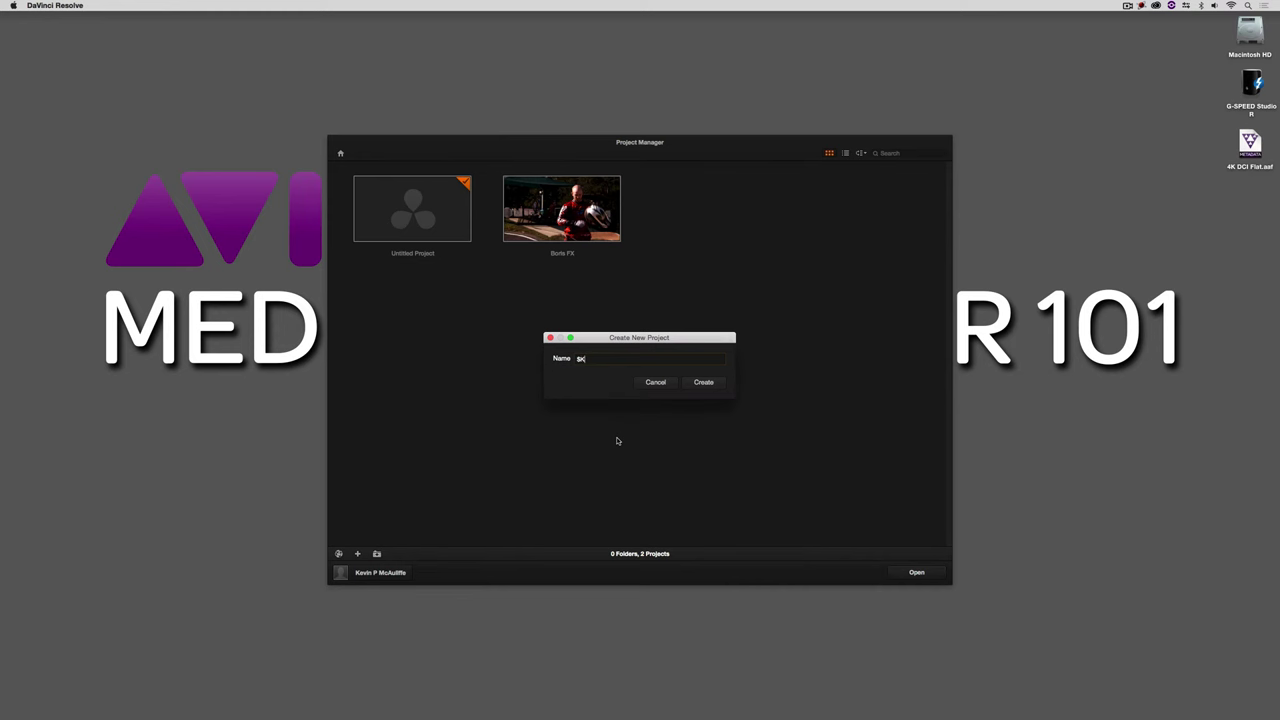
{"action": "type", "text": "4K DCI Flat"}
{"action": "left_click", "coordinate": [720, 385]}
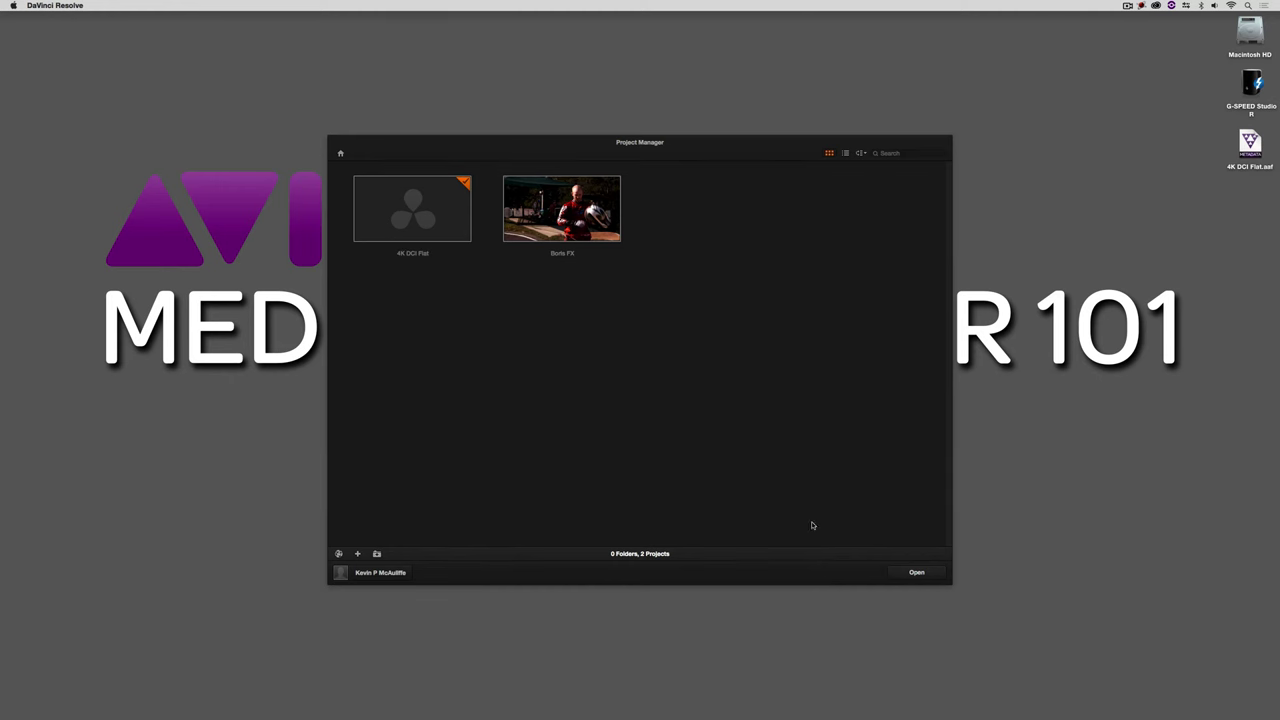
{"action": "left_click", "coordinate": [917, 572]}
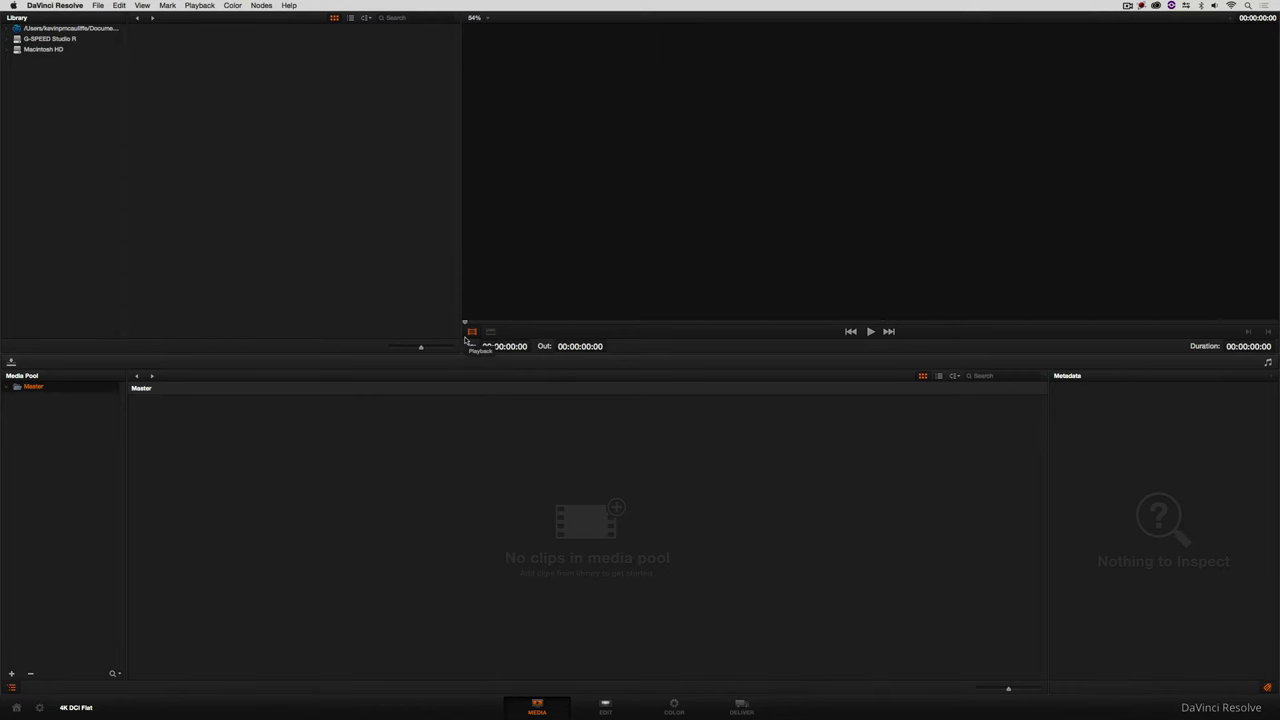
- Check which version of DaVinci Resolve is installed, and close the version information
{"action": "left_click", "coordinate": [55, 5]}
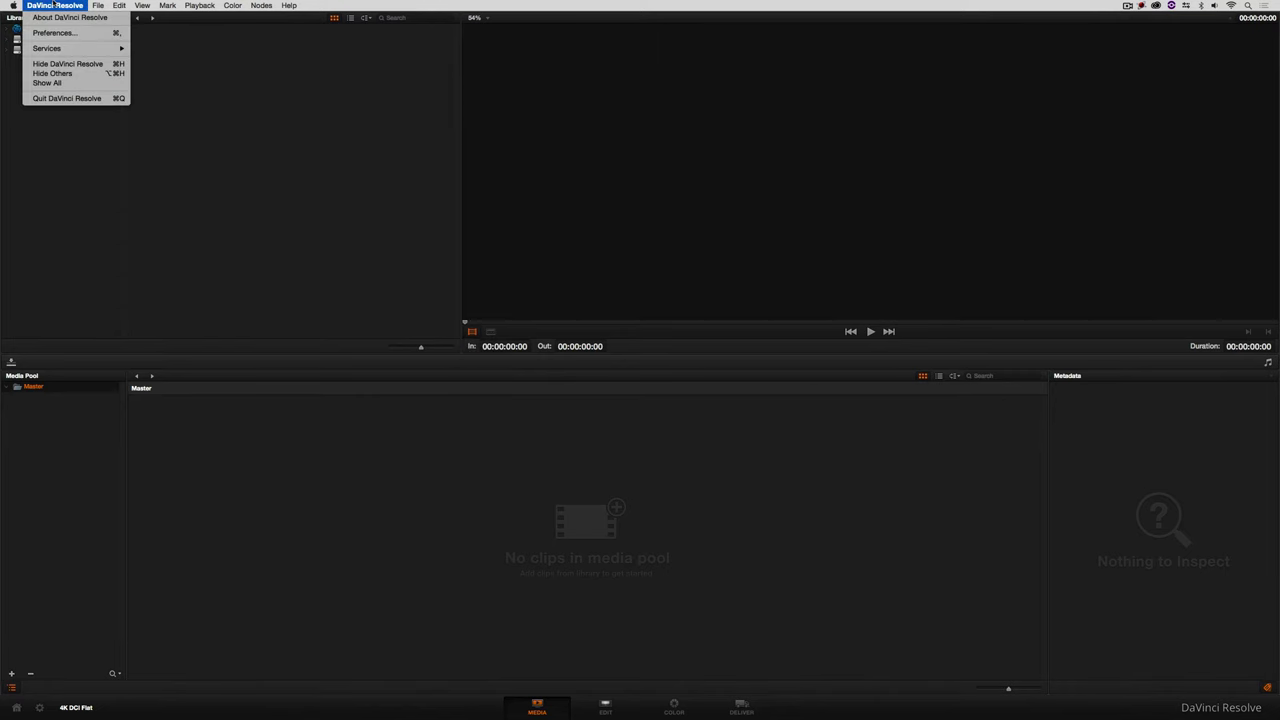
{"action": "left_click", "coordinate": [52, 18]}
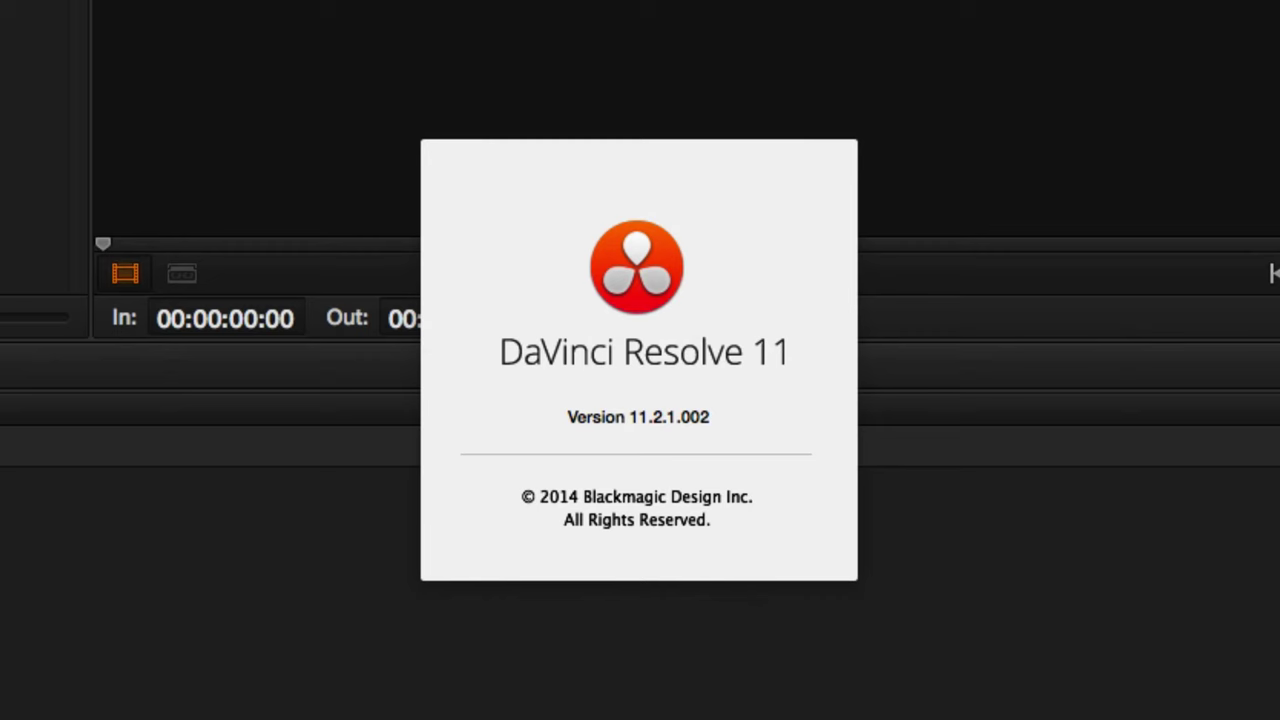
{"action": "left_click", "coordinate": [580, 257]}
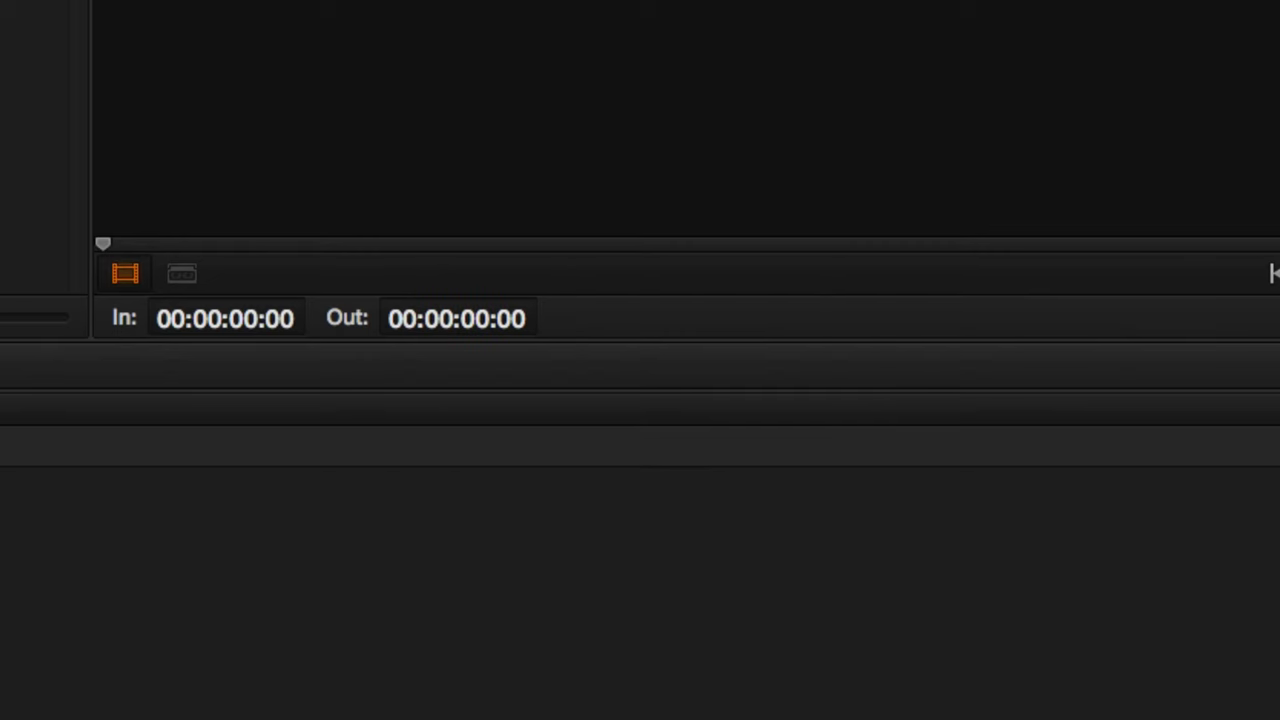
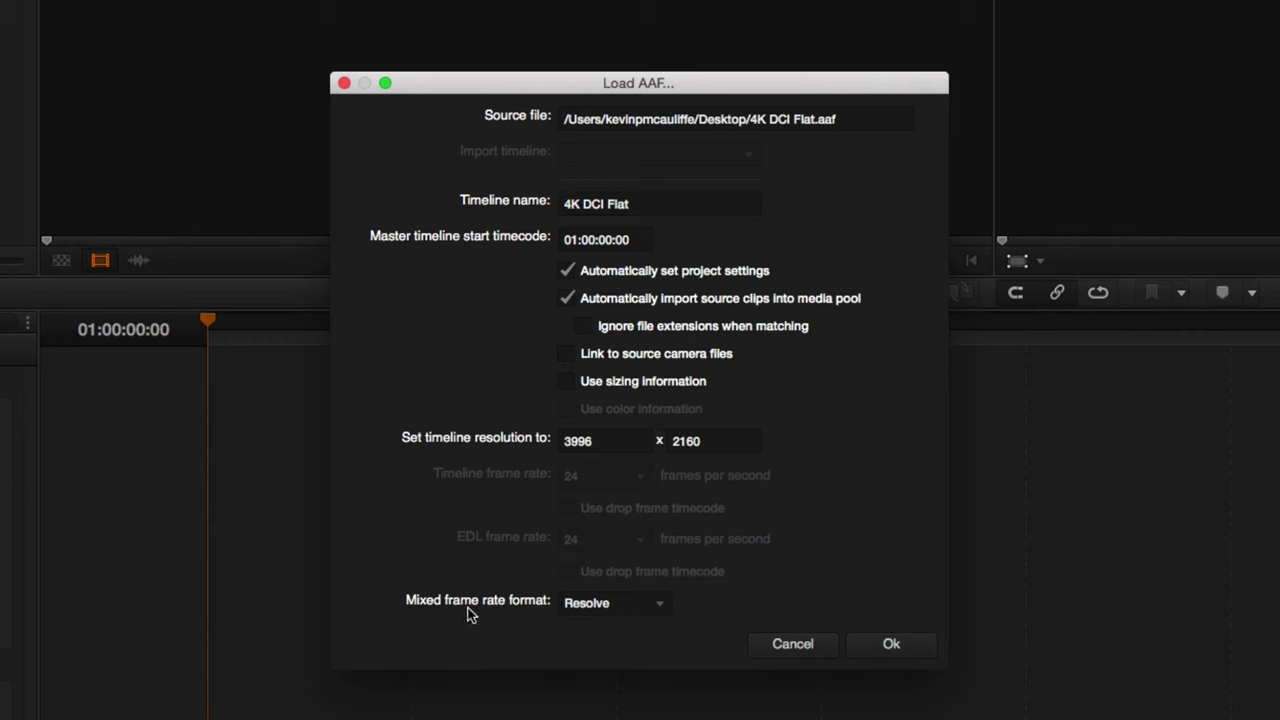
- Load 4K DCI Flat.aaf as a 3996 x 2160 timeline with the mixed frame rate format set to Resolve
{"action": "left_click", "coordinate": [622, 605]}
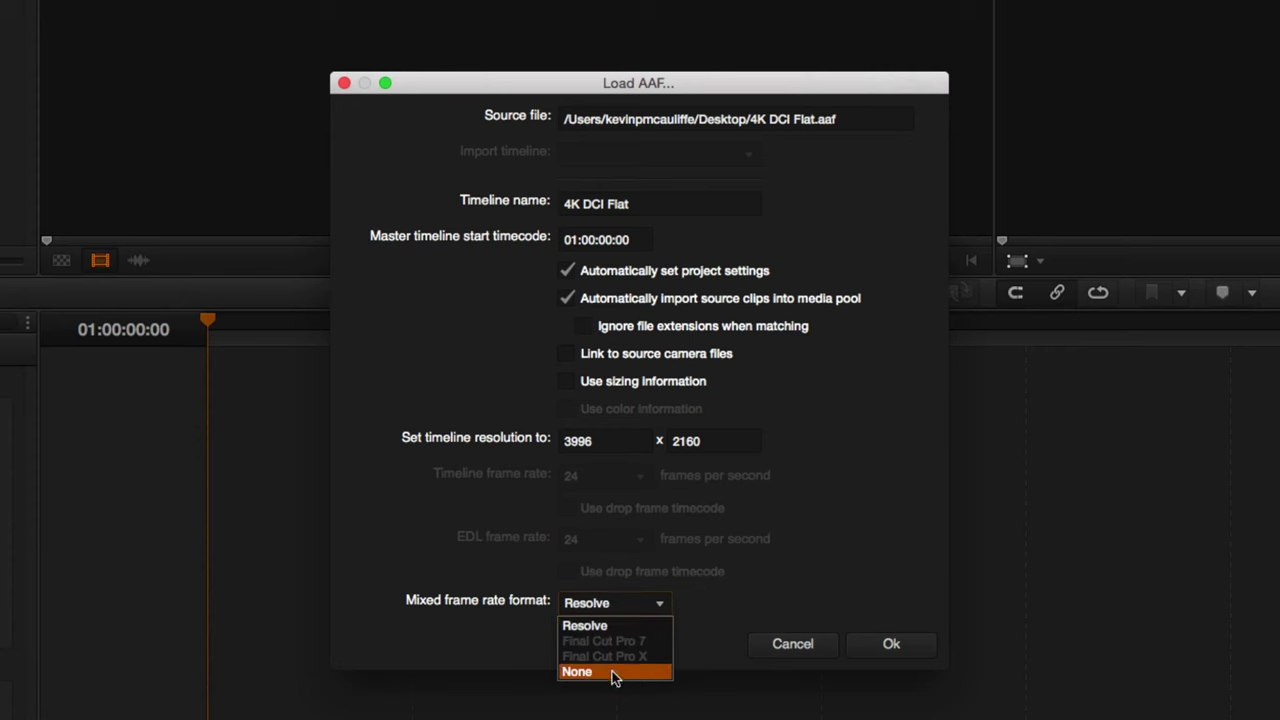
{"action": "left_click", "coordinate": [659, 625]}
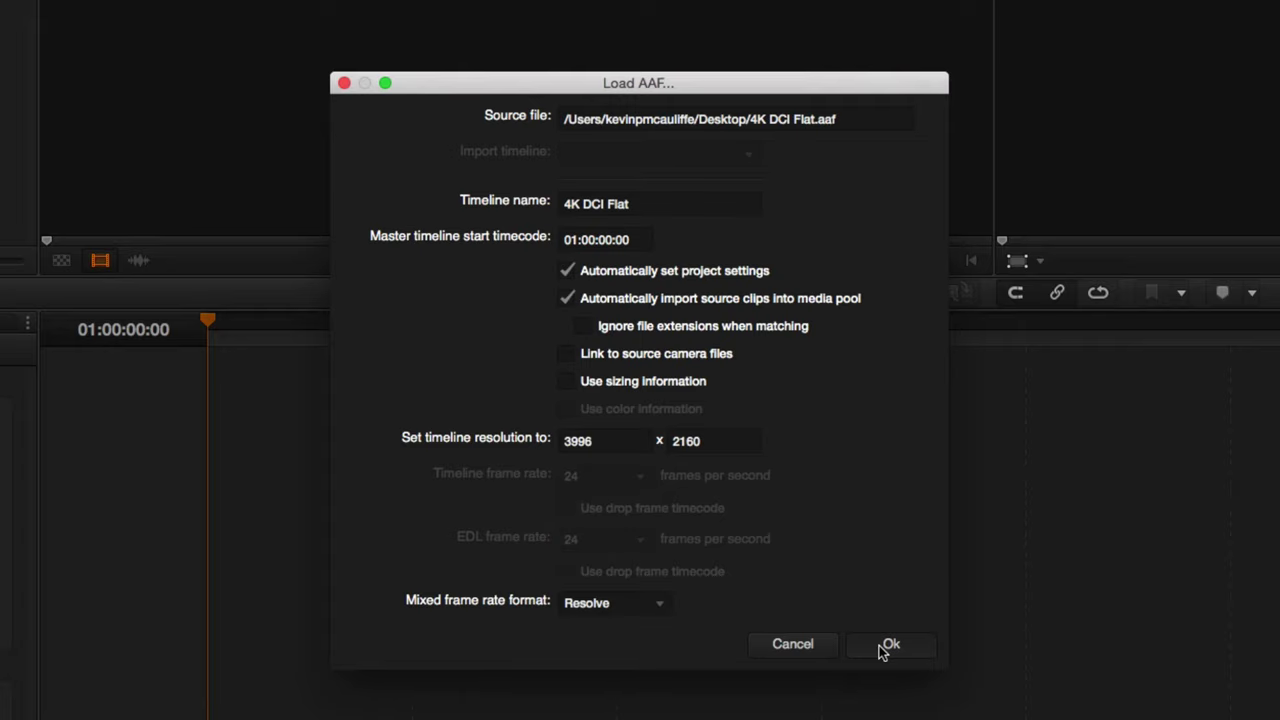
{"action": "left_click", "coordinate": [884, 647]}
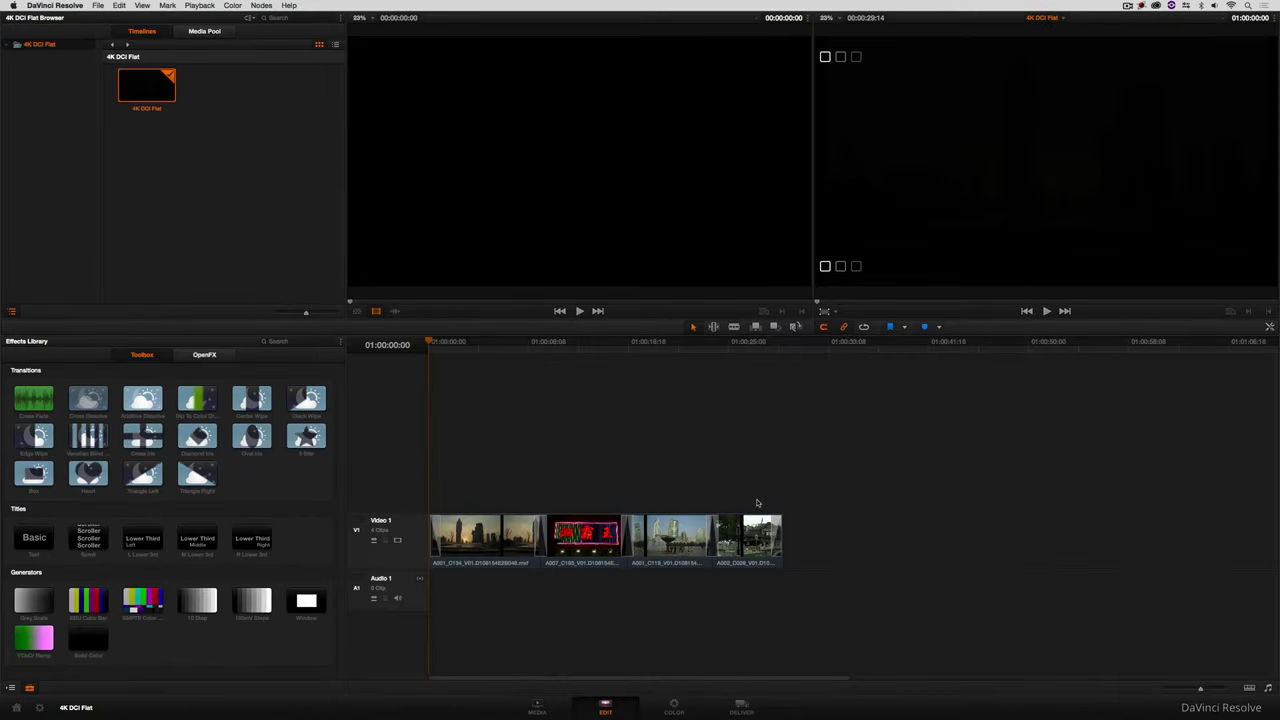
- Play the imported timeline from the first clip and across the dissolves to check the edit
{"action": "left_click_drag", "start_coordinate": [461, 345], "coordinate": [456, 390]}
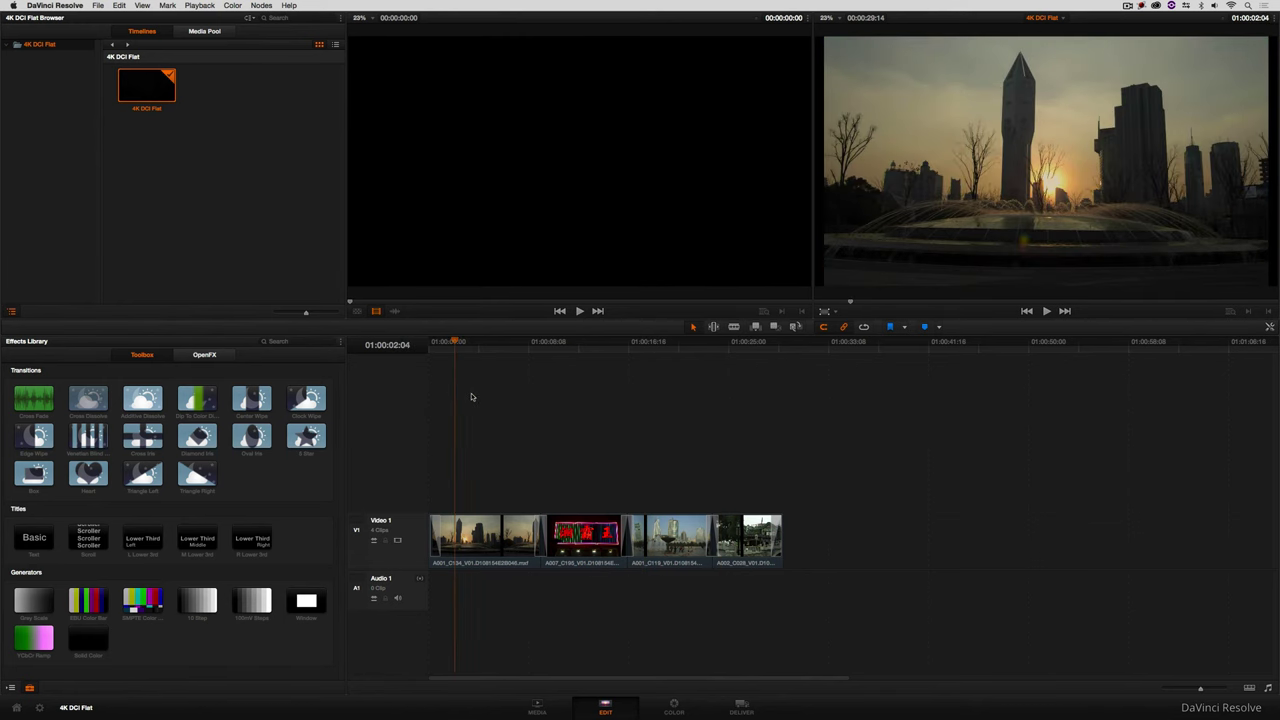
{"action": "key", "text": "space"}
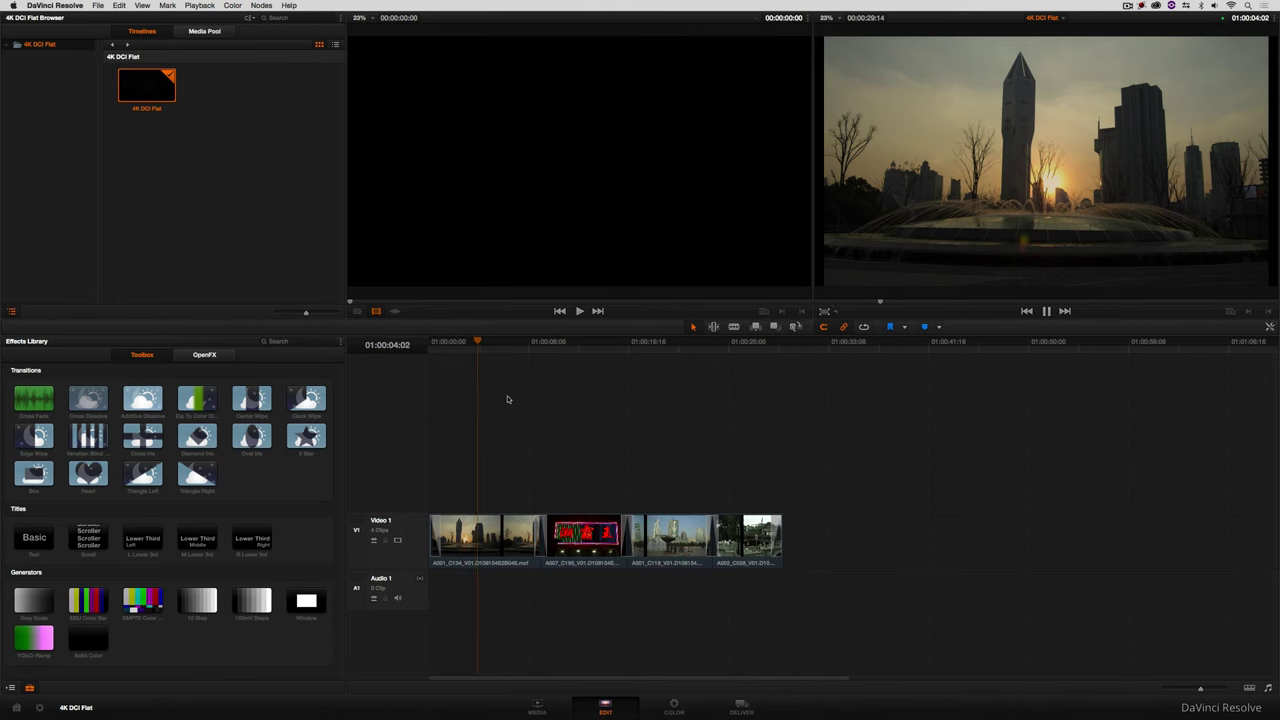
{"action": "key", "text": "space"}
{"action": "left_click", "coordinate": [548, 346]}
{"action": "key", "text": "space"}
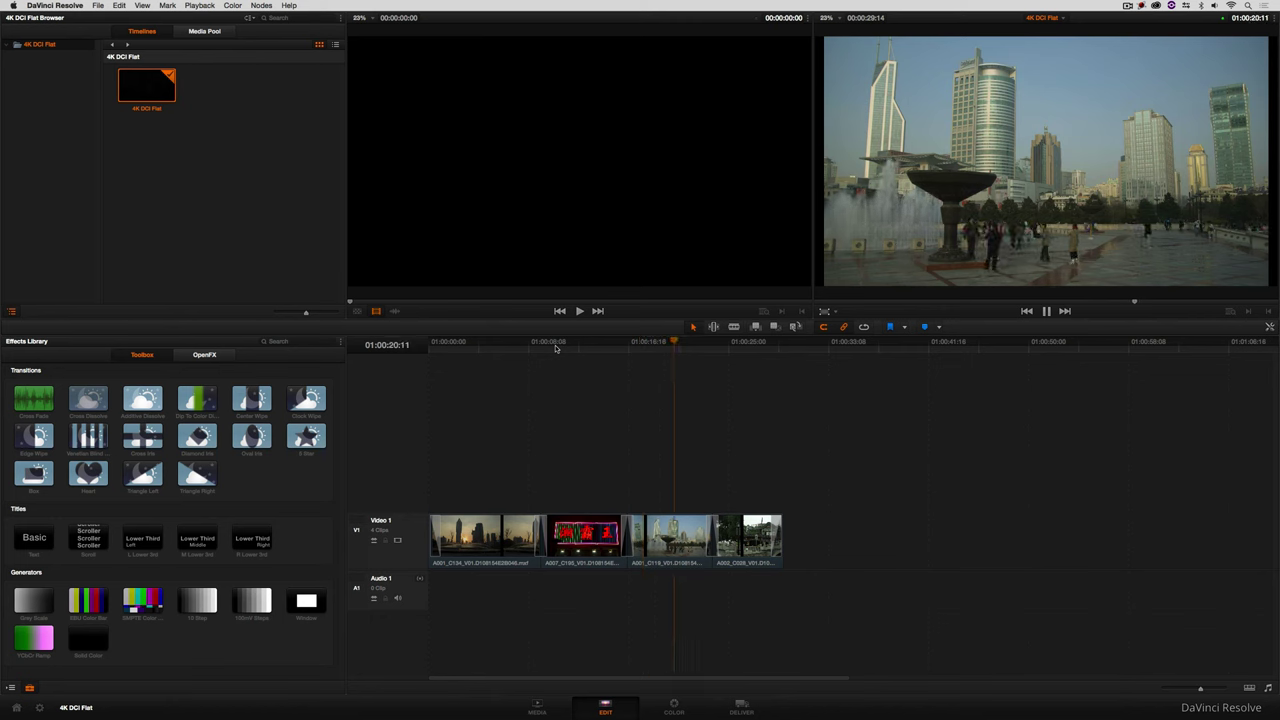
{"action": "key", "text": "space"}
- Examine the source clips imported into the media pool and the metadata of the A001_C119 clip
{"action": "left_click", "coordinate": [204, 31]}
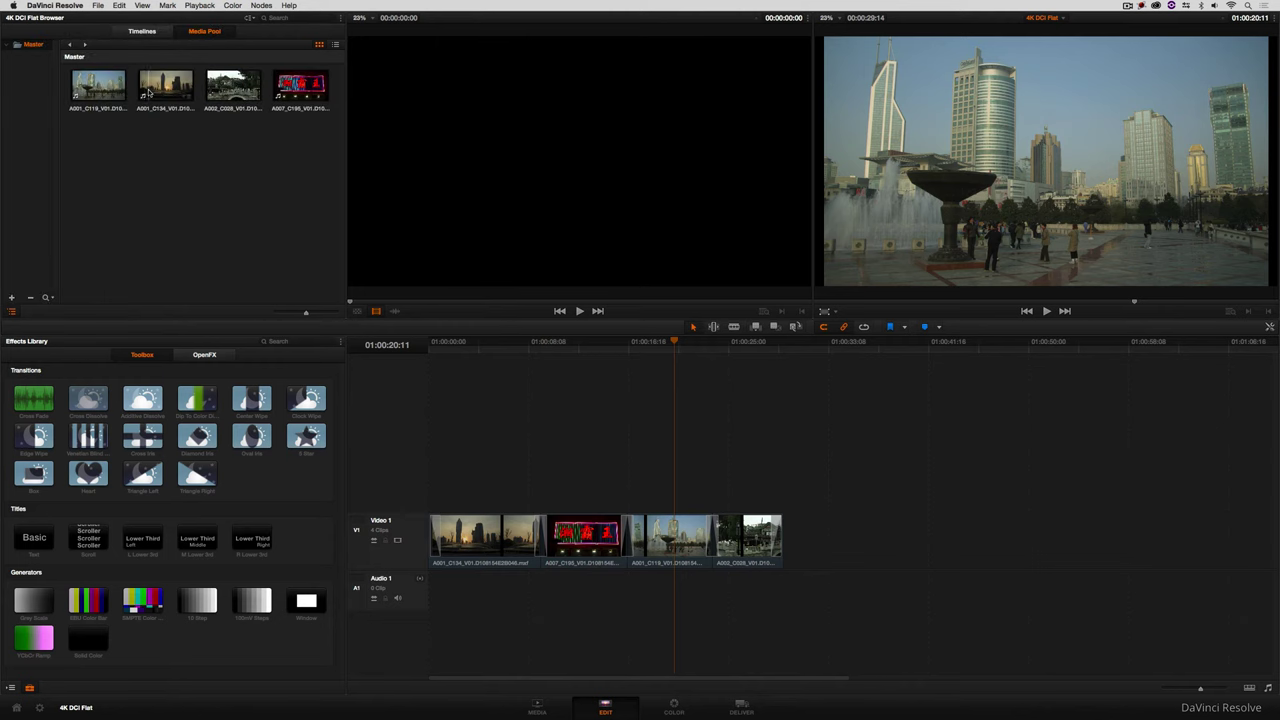
{"action": "left_click", "coordinate": [538, 708]}
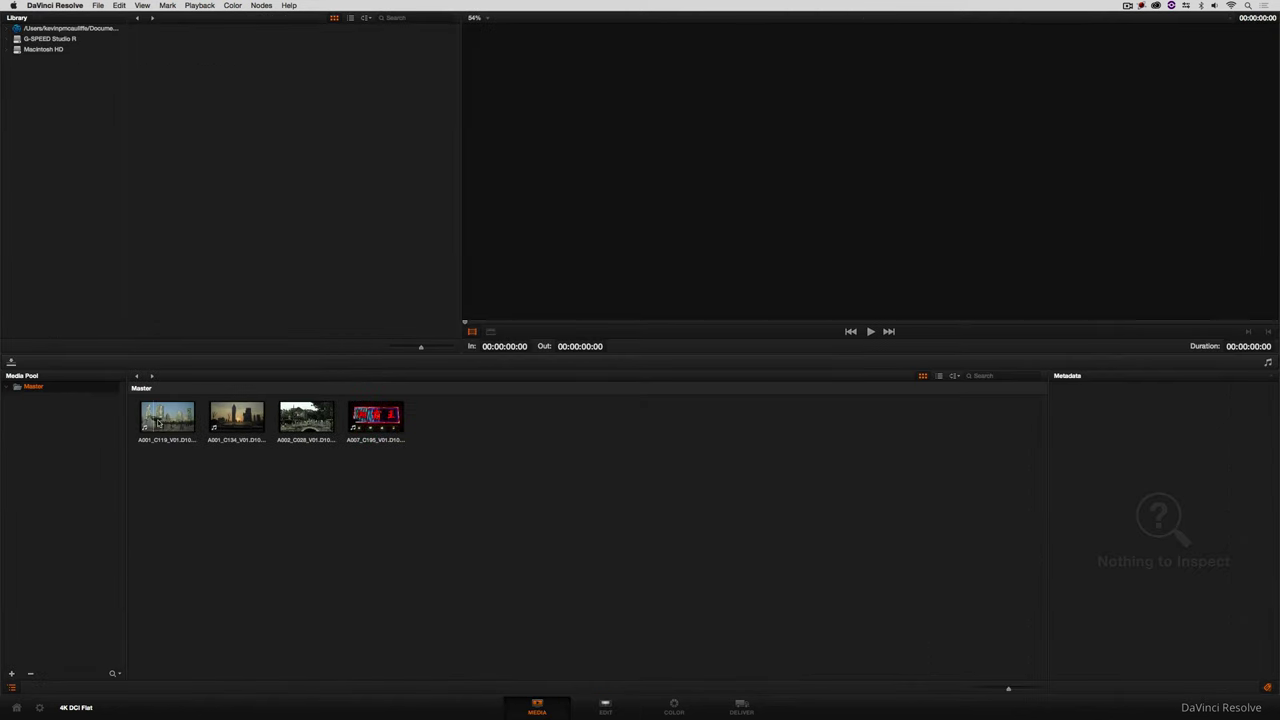
{"action": "left_click", "coordinate": [158, 423]}
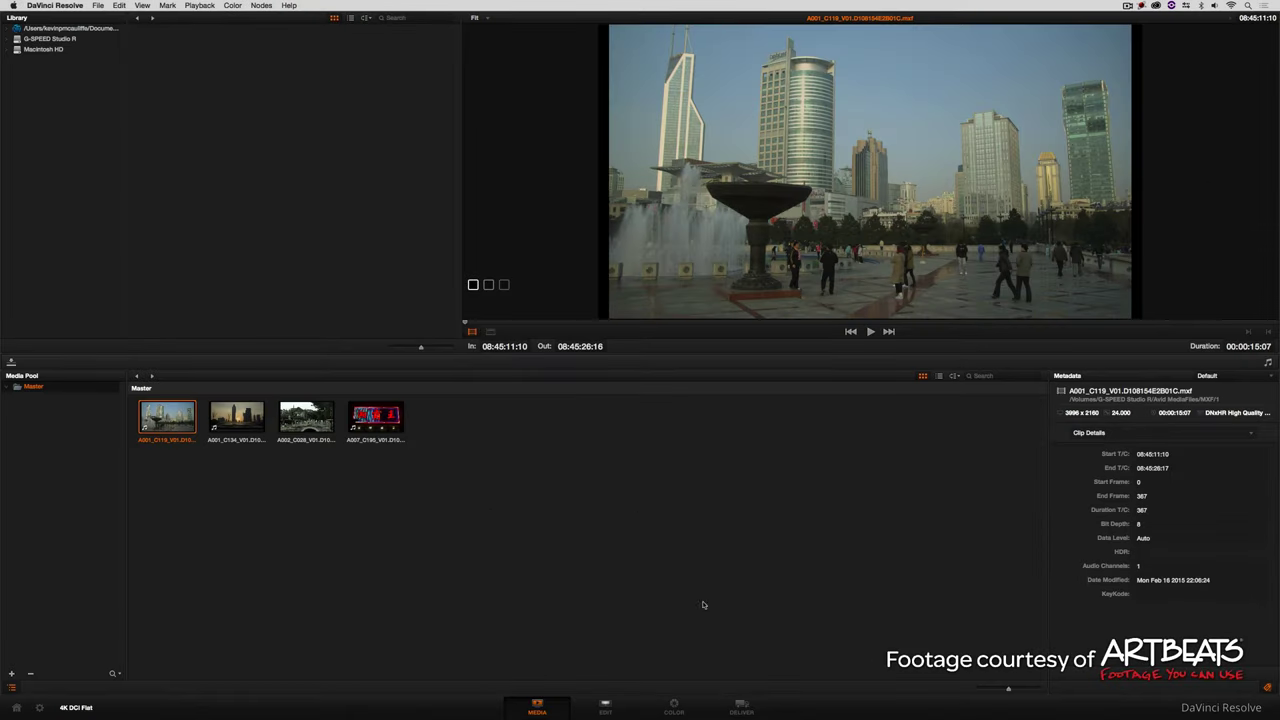
- On the Color page, make the first clip black and white by setting its saturation to 0
{"action": "left_click", "coordinate": [674, 705]}
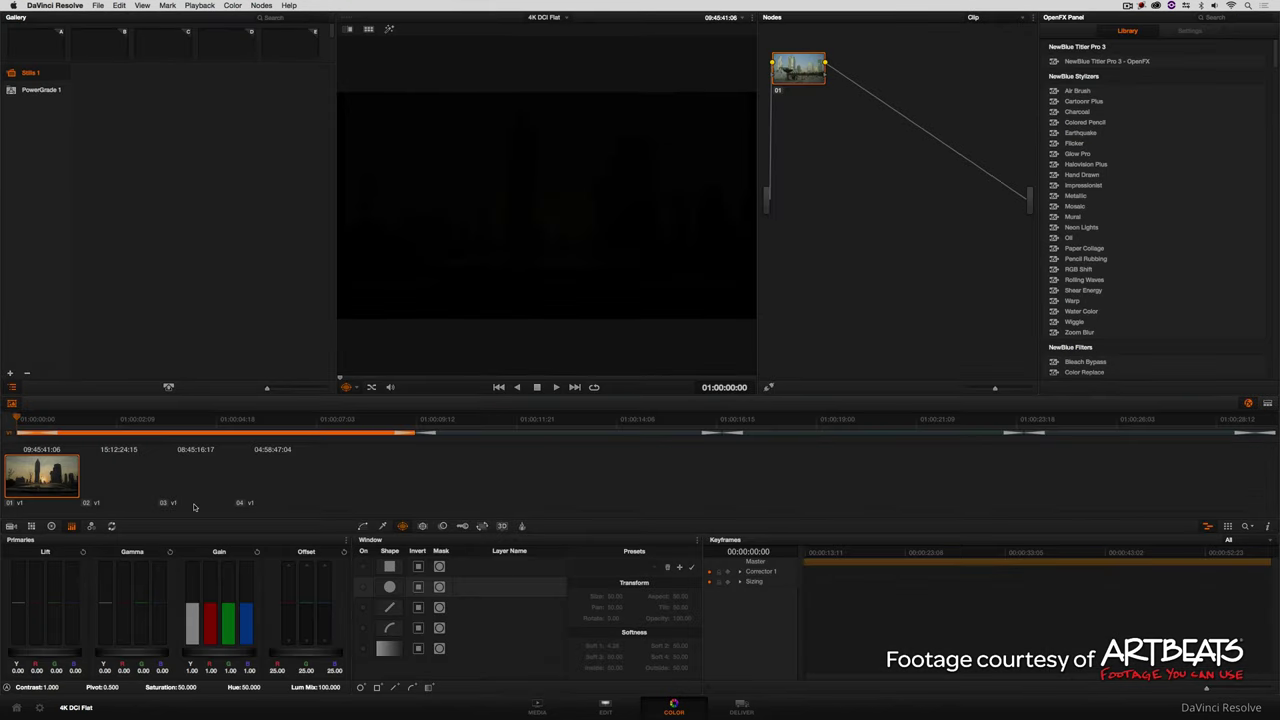
{"action": "left_click", "coordinate": [165, 418]}
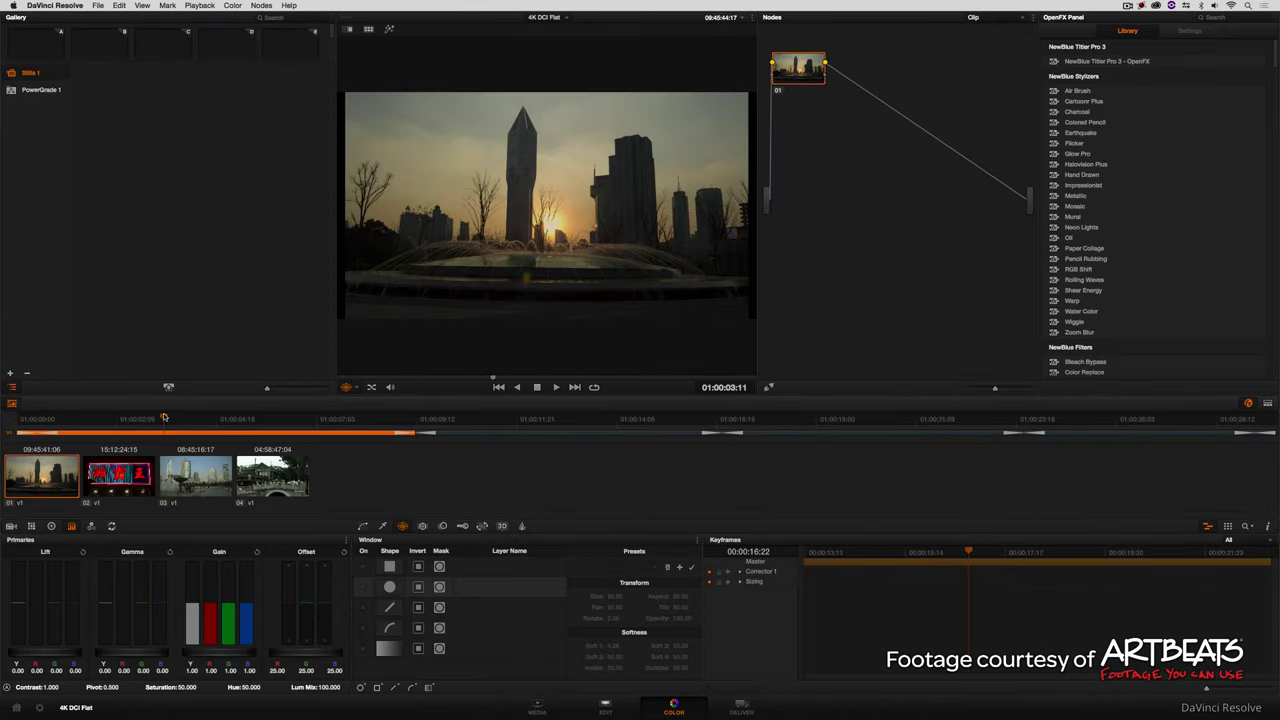
{"action": "left_click", "coordinate": [190, 687]}
{"action": "type", "text": "0"}
{"action": "key", "text": "Return"}
- Tint the neon sign clip red by lowering green and blue to 0.01 in gain, about -0.9 in gamma, and strongly in lift
{"action": "left_click", "coordinate": [509, 431]}
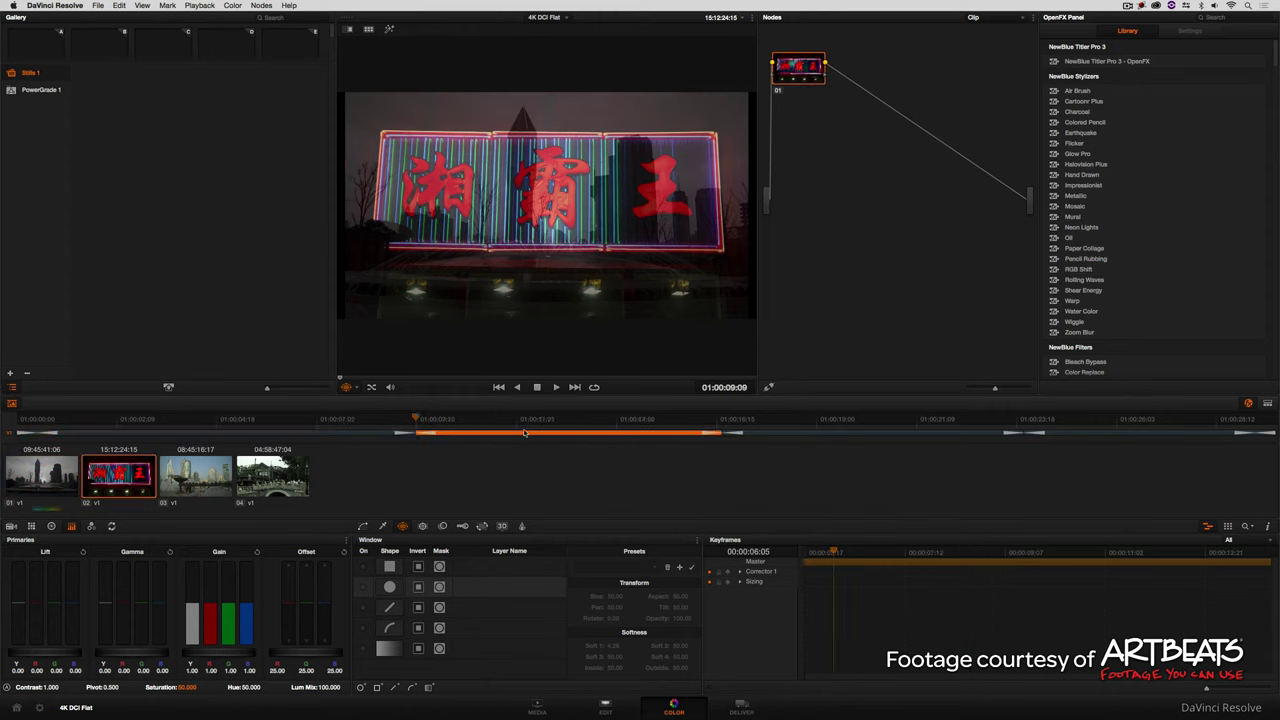
{"action": "left_click", "coordinate": [548, 420]}
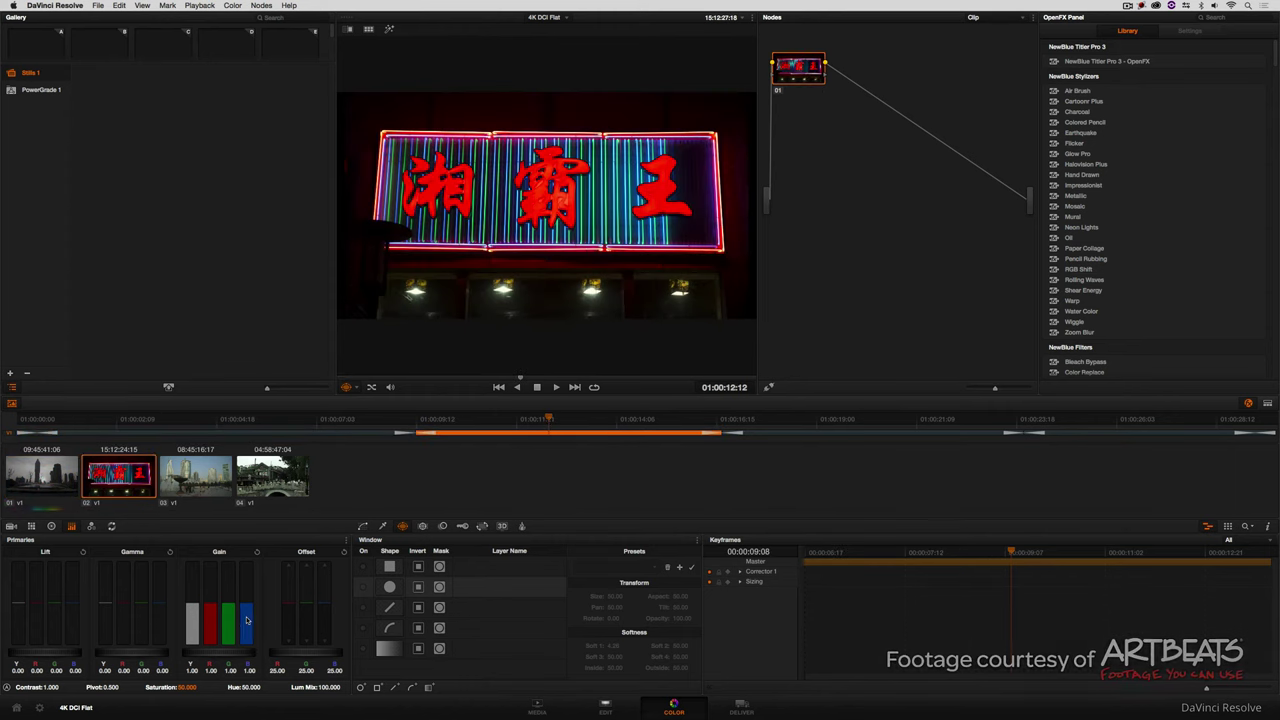
{"action": "left_click_drag", "start_coordinate": [247, 620], "coordinate": [137, 657]}
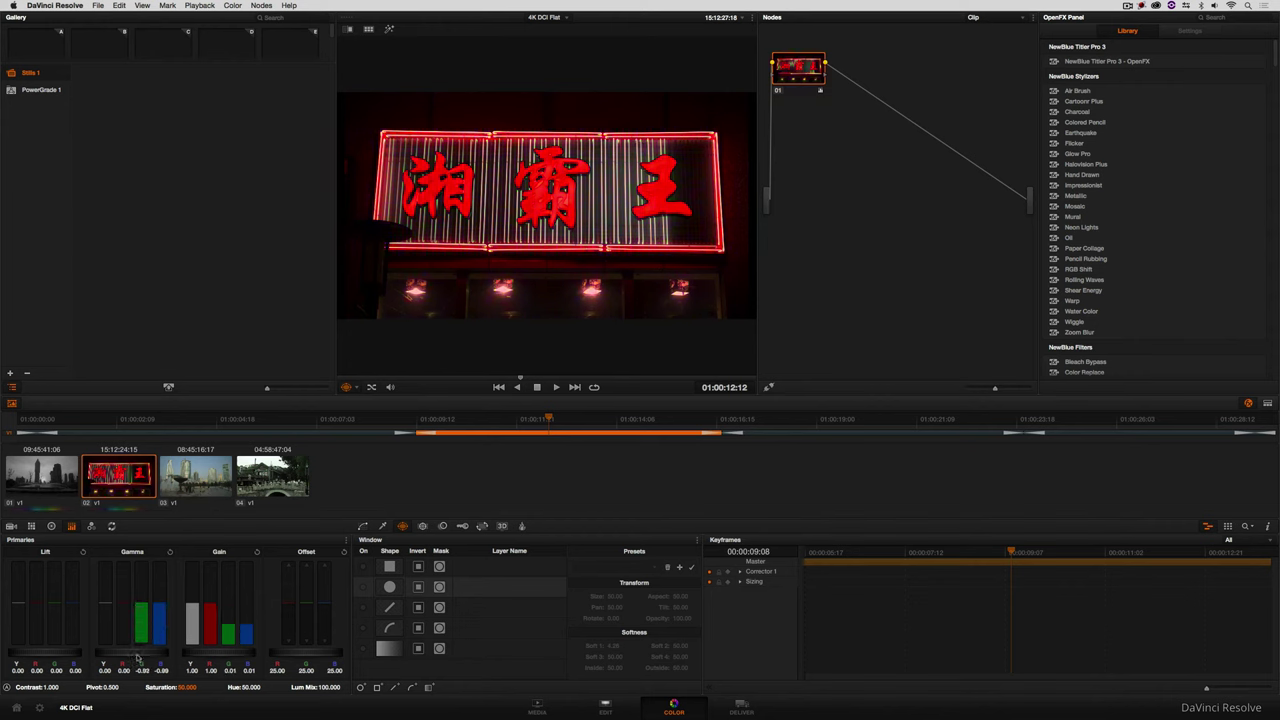
{"action": "left_click_drag", "start_coordinate": [78, 606], "coordinate": [52, 716]}
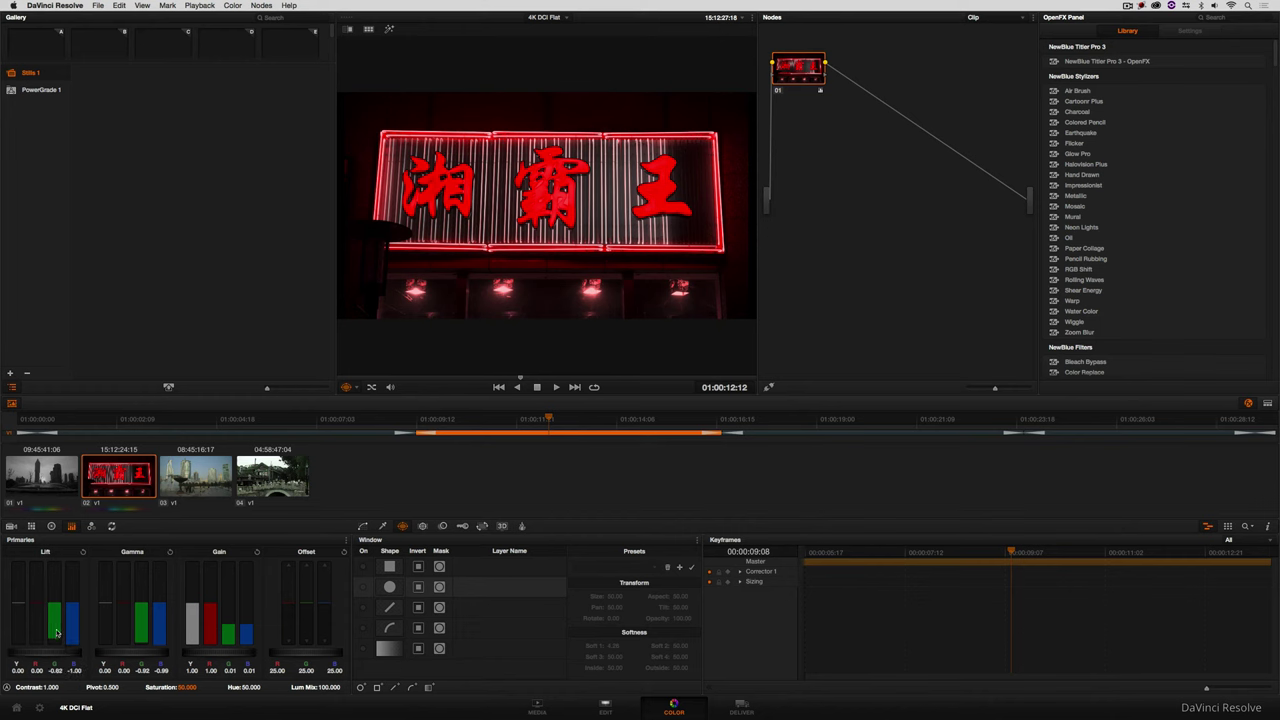
{"action": "left_click_drag", "start_coordinate": [57, 632], "coordinate": [55, 711]}
- Make the third clip, the fountain plaza shot, black and white by removing its saturation
{"action": "left_click", "coordinate": [195, 477]}
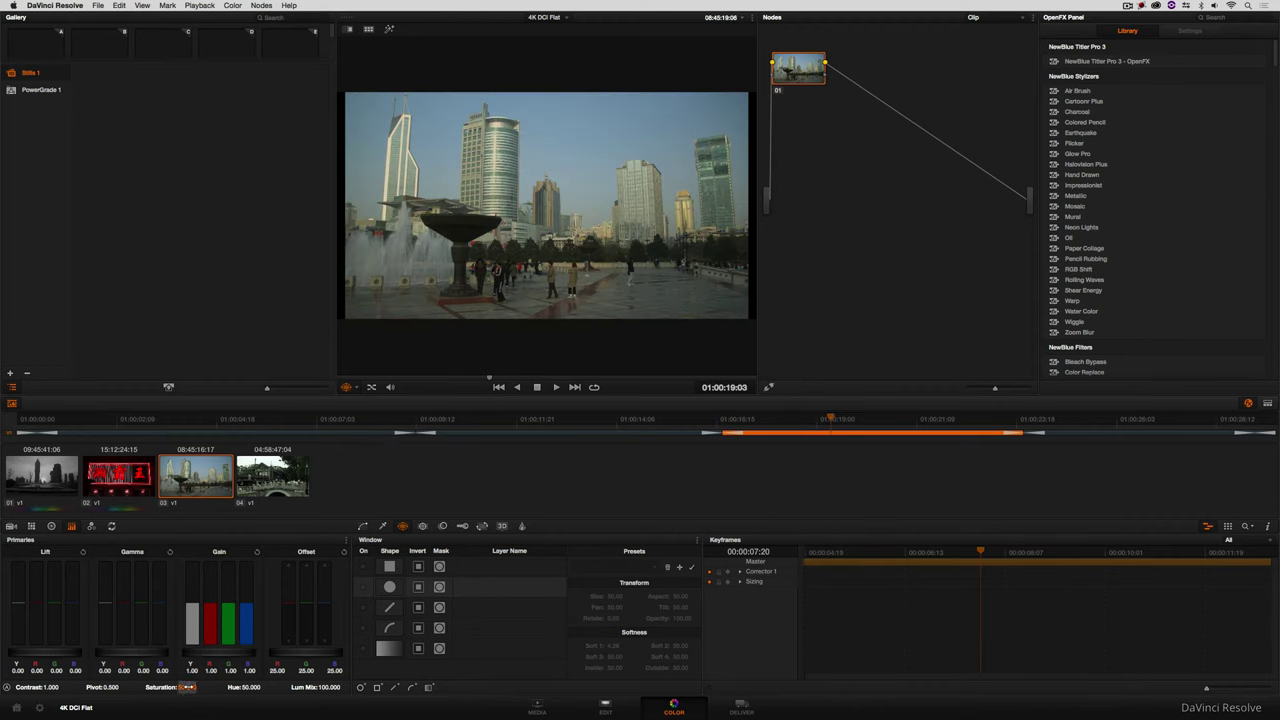
{"action": "left_click_drag", "start_coordinate": [190, 687], "coordinate": [185, 688]}
- Tint the fourth clip, the bridge shot, green by lowering its red and blue gain to 0.01 and reducing gamma and lift
{"action": "left_click", "coordinate": [1124, 421]}
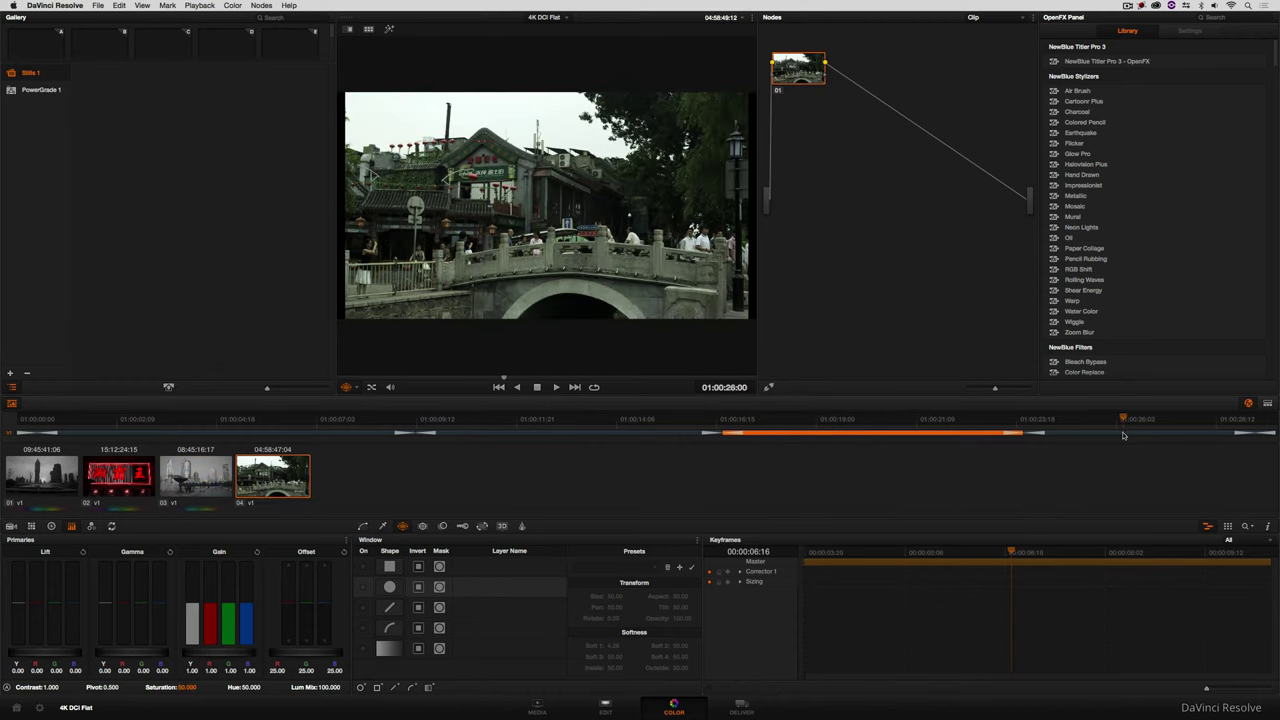
{"action": "left_click_drag", "start_coordinate": [210, 618], "coordinate": [246, 624]}
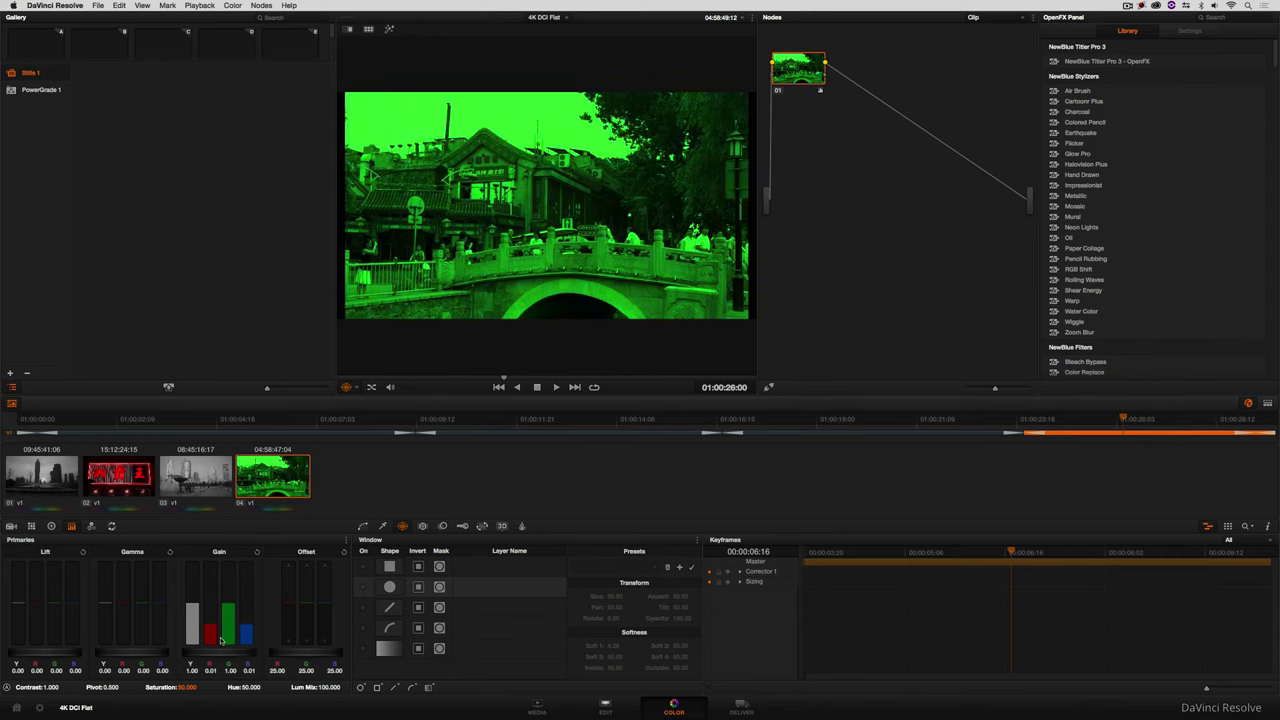
{"action": "mouse_move", "coordinate": [158, 611]}
{"action": "left_mouse_down"}
{"action": "mouse_move", "coordinate": [157, 625]}
{"action": "mouse_move", "coordinate": [67, 640]}
{"action": "mouse_move", "coordinate": [37, 626]}
{"action": "mouse_move", "coordinate": [36, 642]}
{"action": "left_mouse_up"}
- Go to the Deliver page and apply the Avid AAF Round-Trip easy setup to the render settings
{"action": "left_click", "coordinate": [739, 707]}
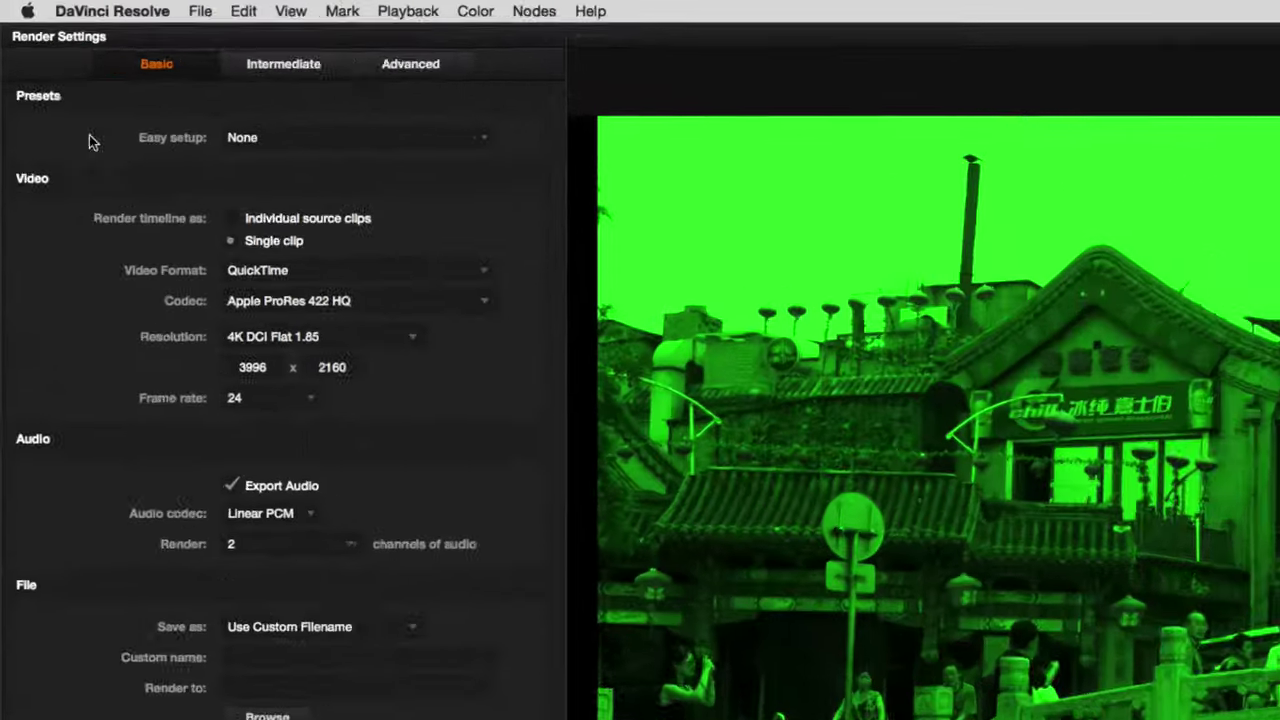
{"action": "left_click", "coordinate": [317, 137]}
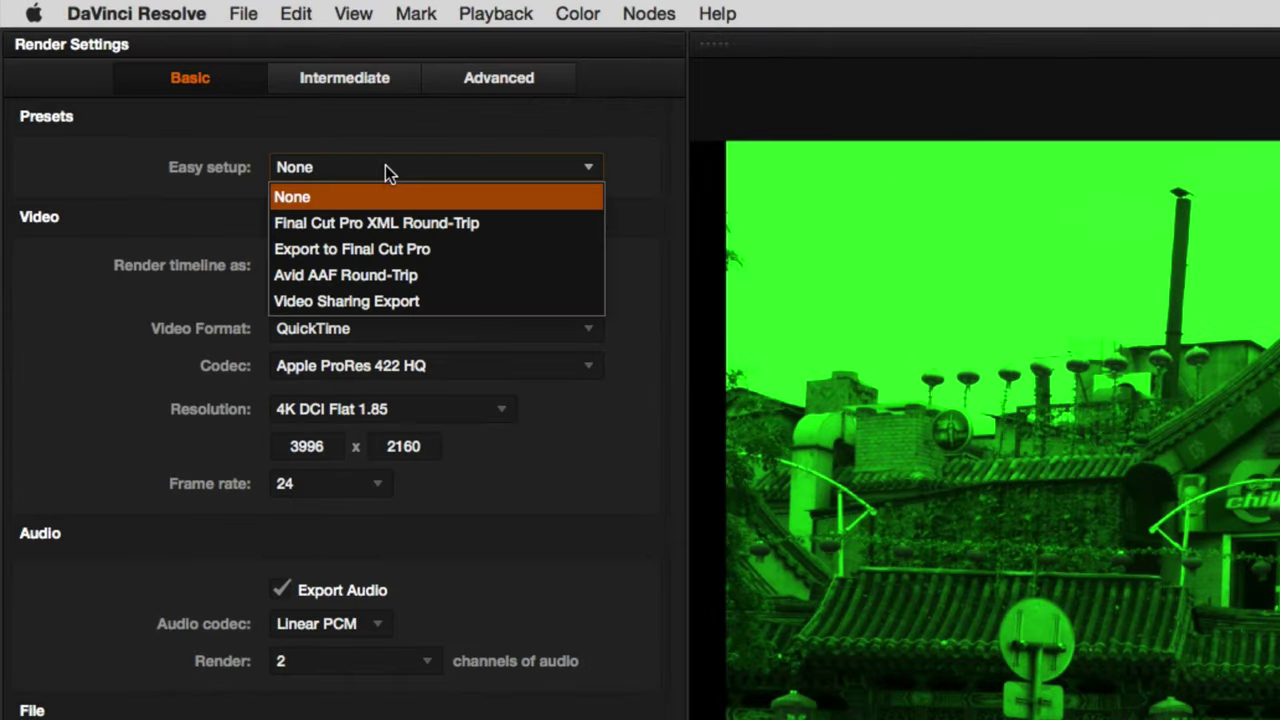
{"action": "left_click", "coordinate": [472, 275]}
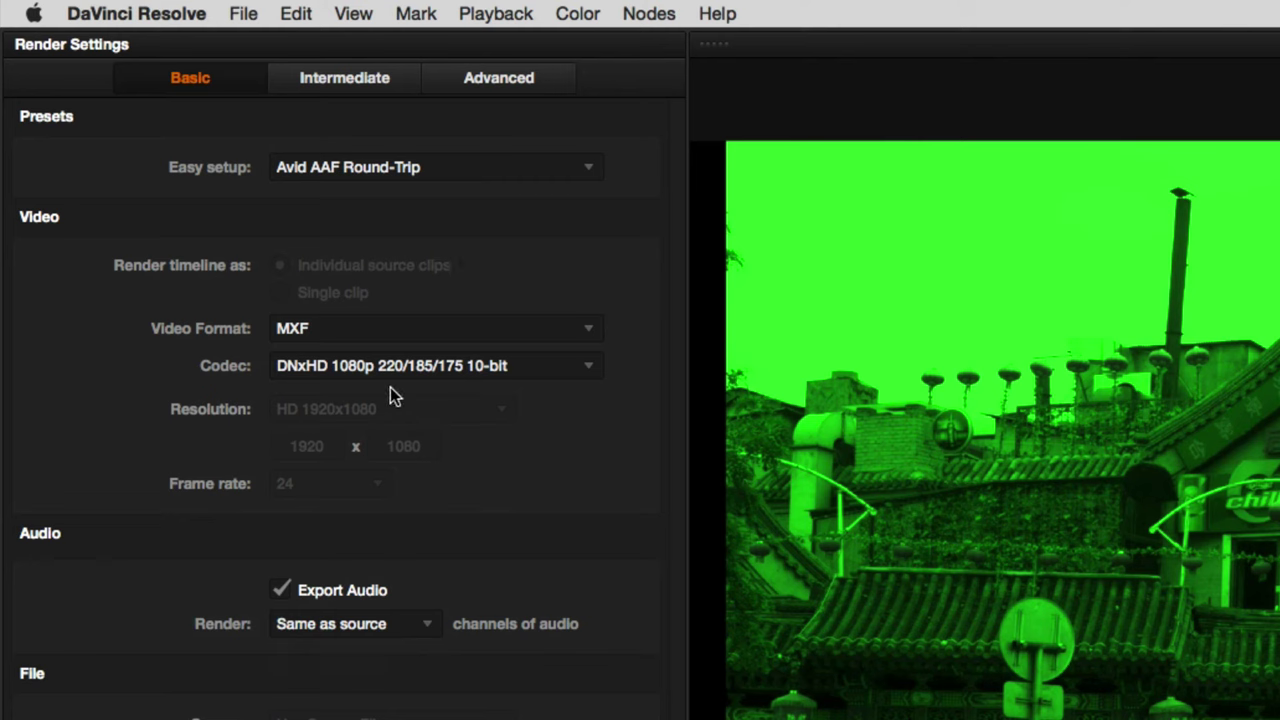
- Set the render codec to DNxHR High Quality 8-bit and turn off audio export
{"action": "left_click", "coordinate": [579, 367]}
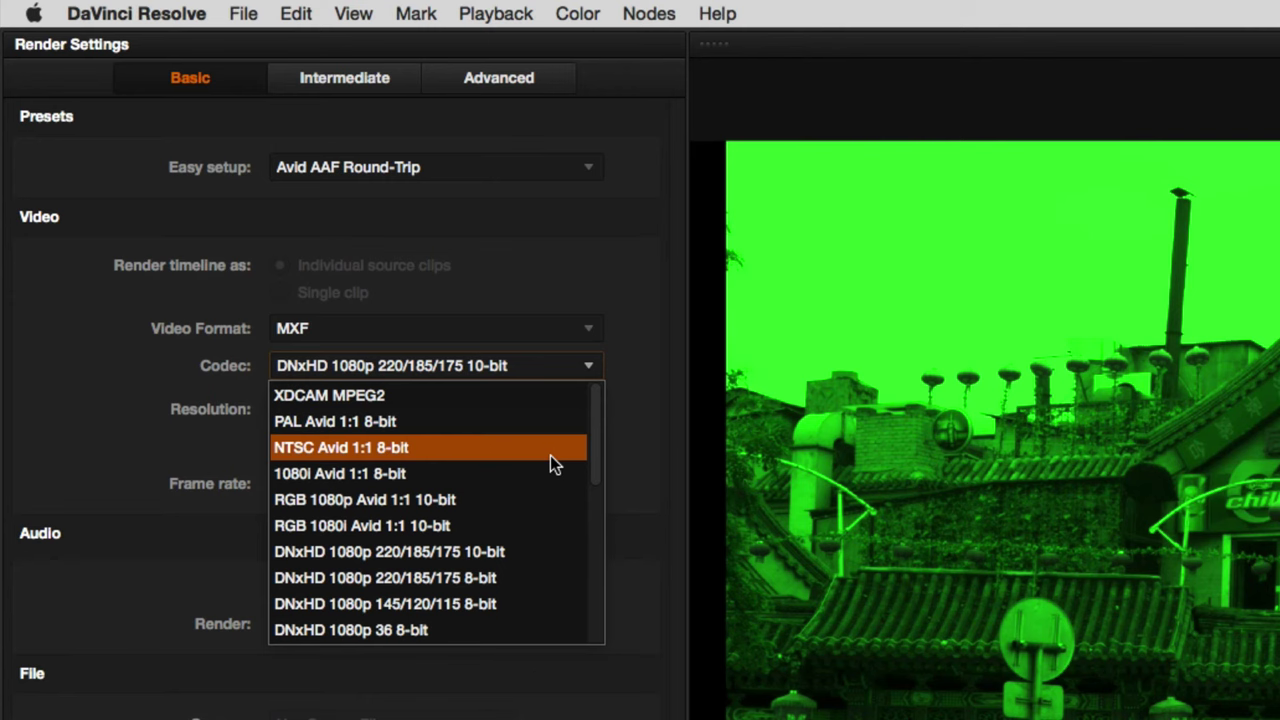
{"action": "scroll", "coordinate": [550, 455], "scroll_direction": "down", "scroll_amount": 5}
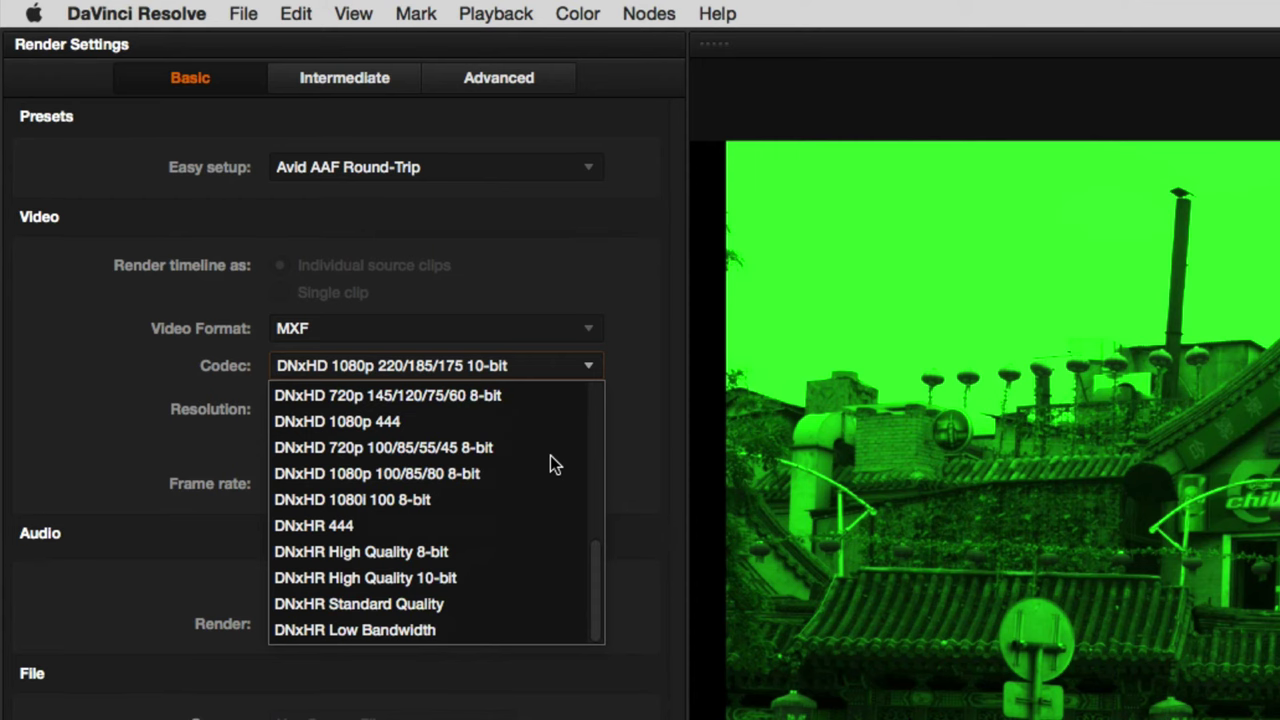
{"action": "left_click", "coordinate": [445, 554]}
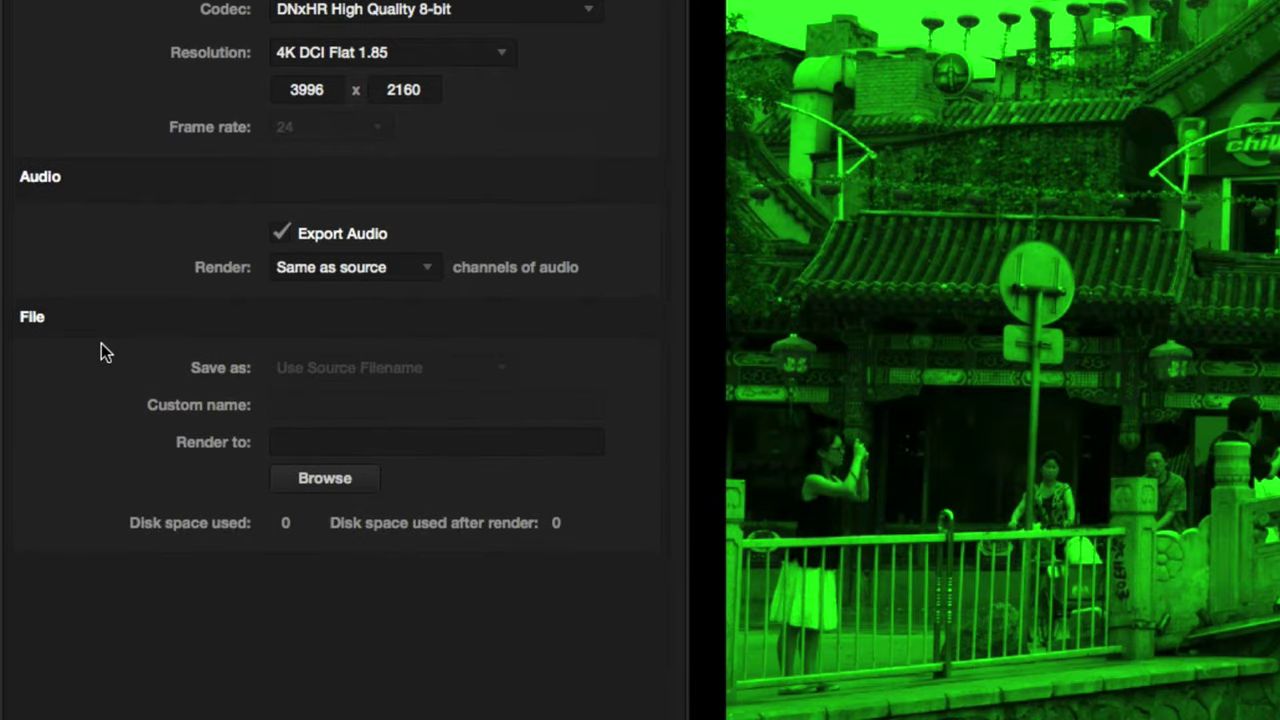
{"action": "left_click", "coordinate": [302, 234]}
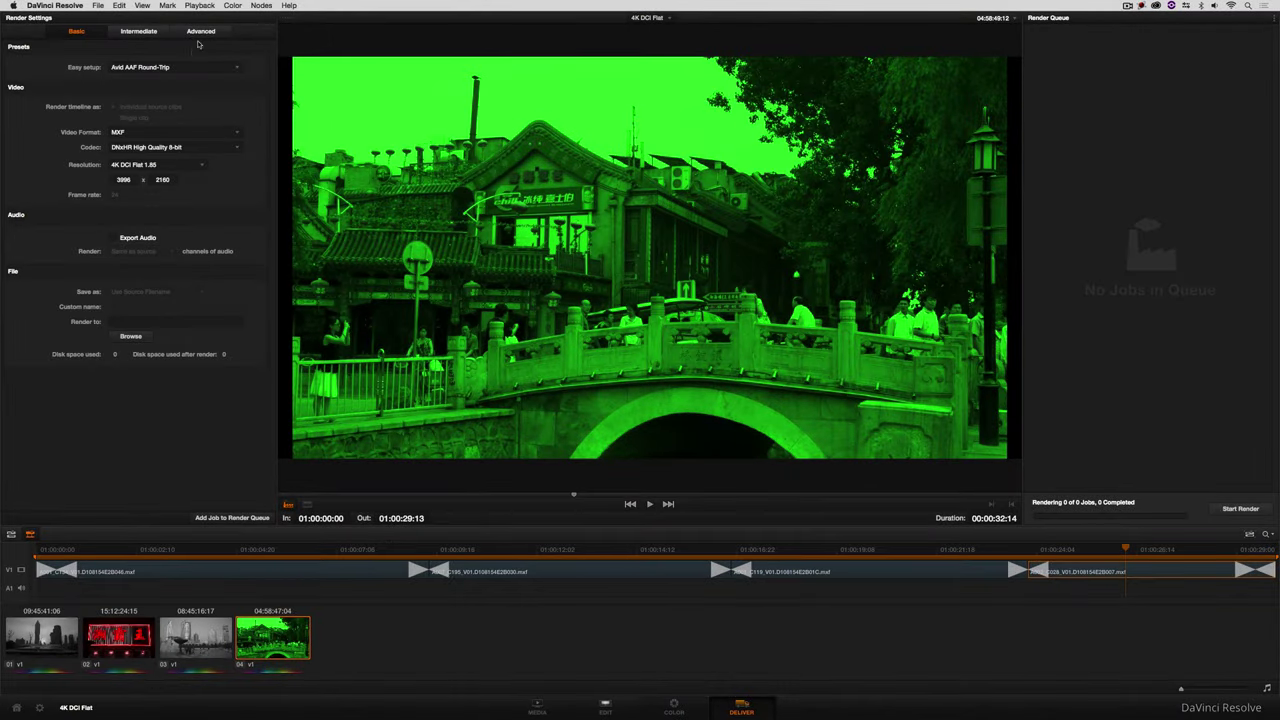
- Add the job to the render queue with the MC_Resolve_Roundtrip folder on G-SPEED Studio R as destination, and start the render
{"action": "left_click", "coordinate": [218, 518]}
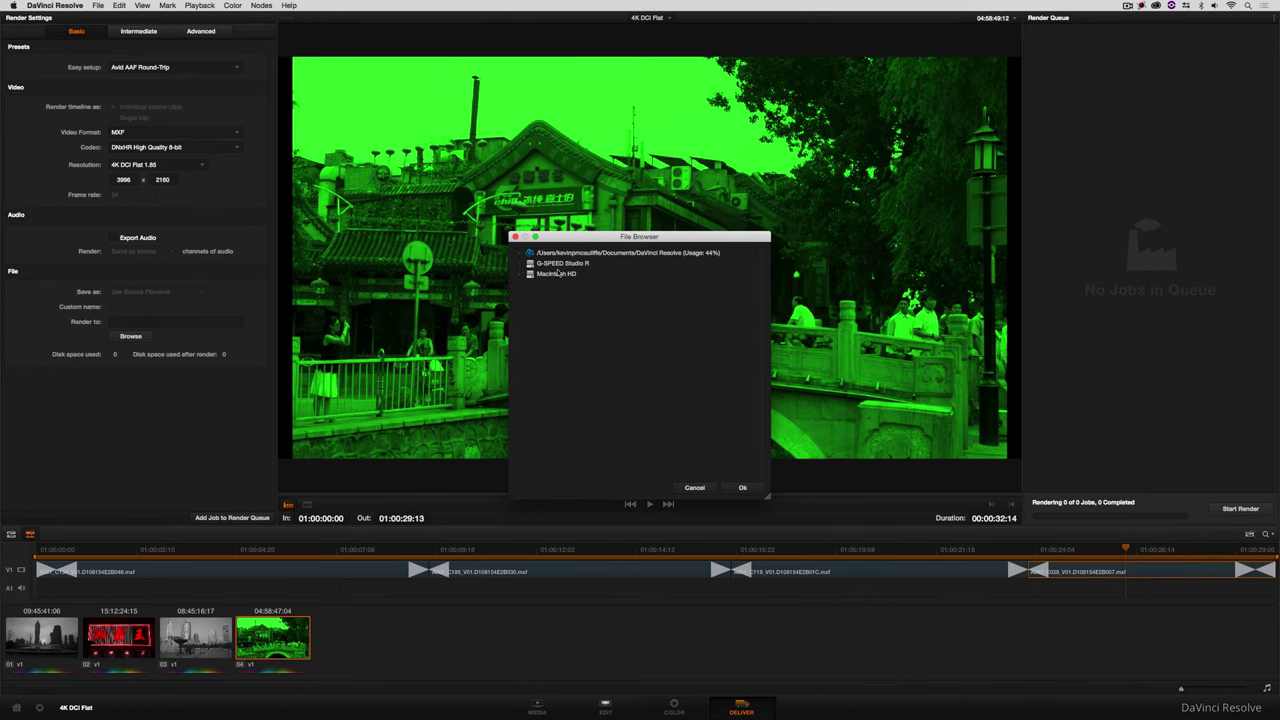
{"action": "left_click", "coordinate": [519, 264]}
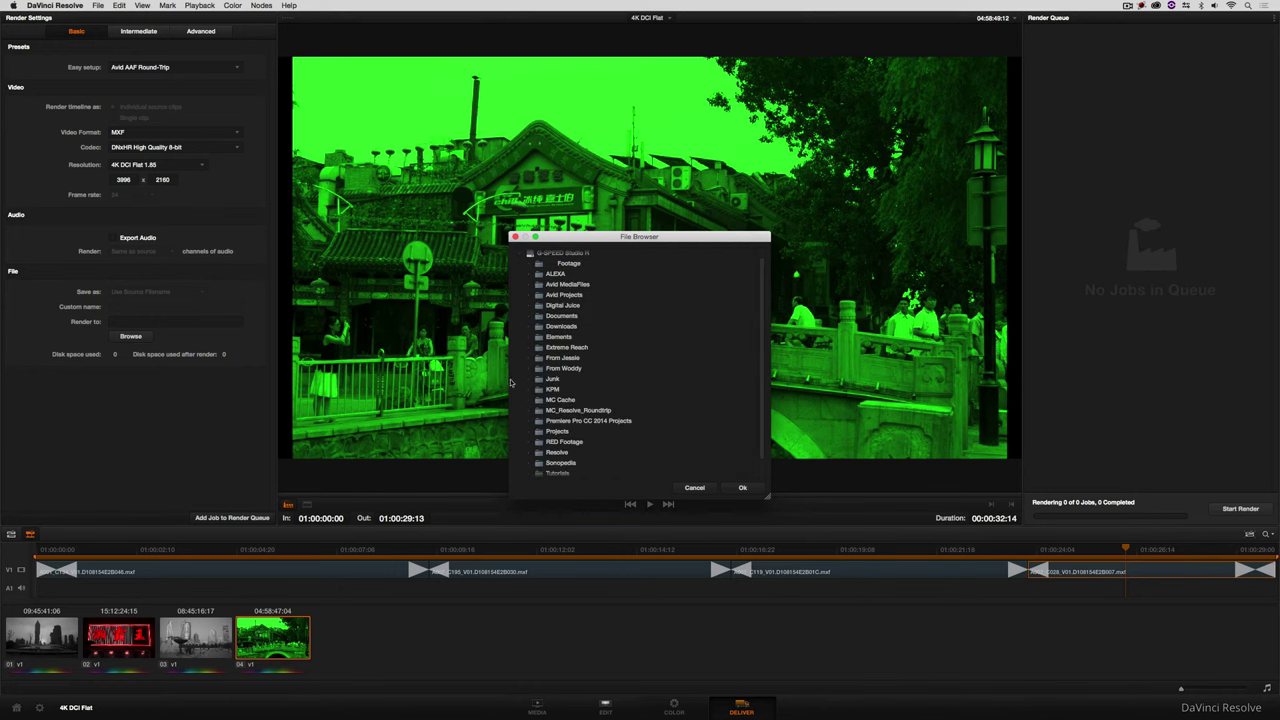
{"action": "left_click", "coordinate": [564, 412]}
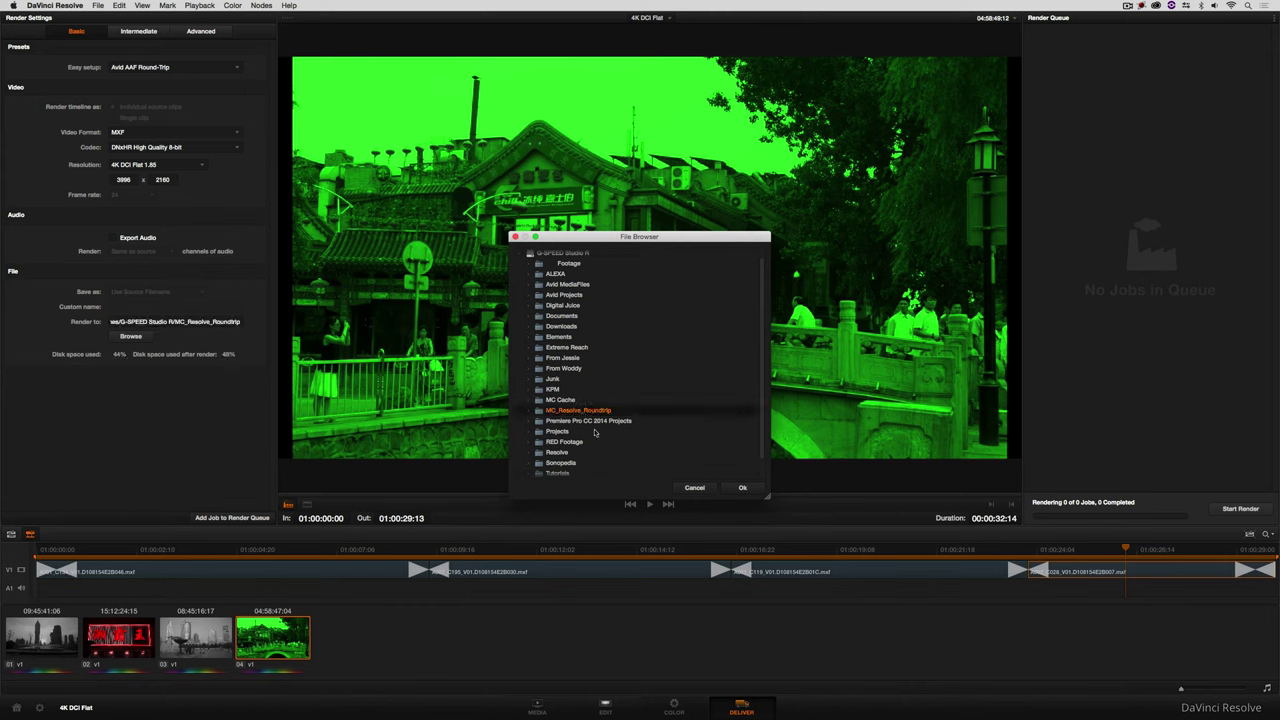
{"action": "left_click", "coordinate": [729, 488]}
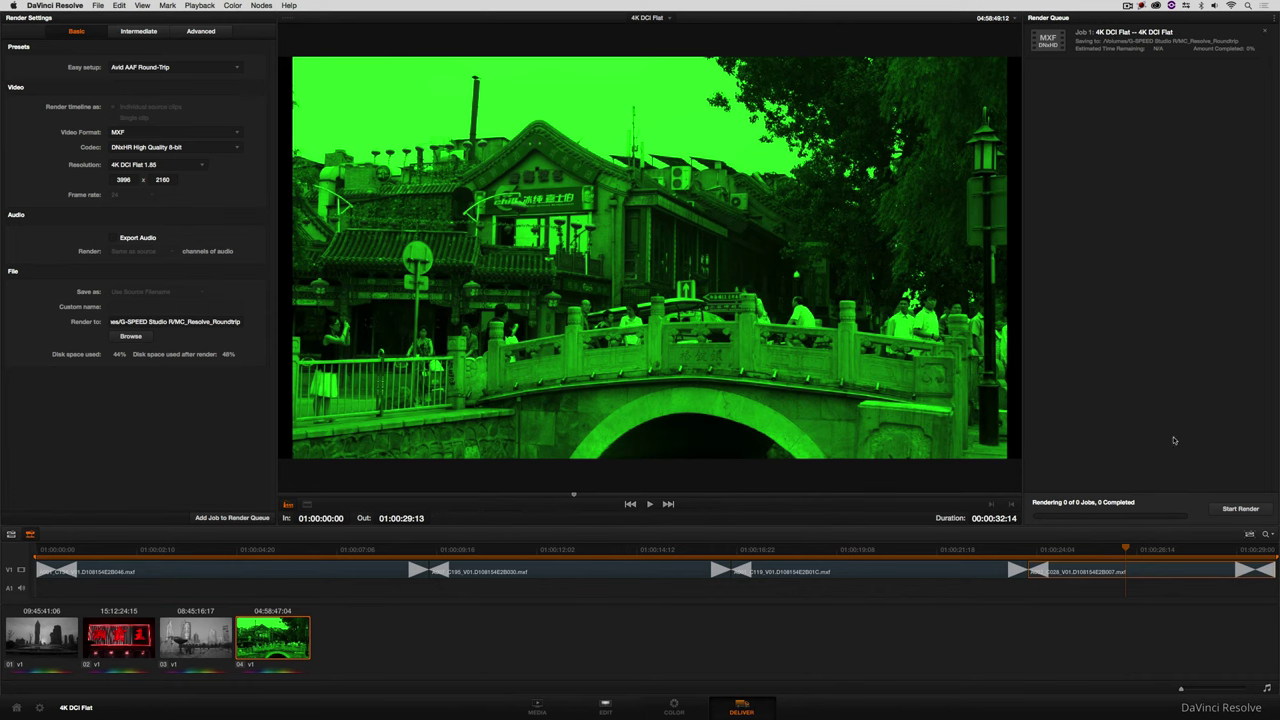
{"action": "left_click", "coordinate": [1238, 509]}
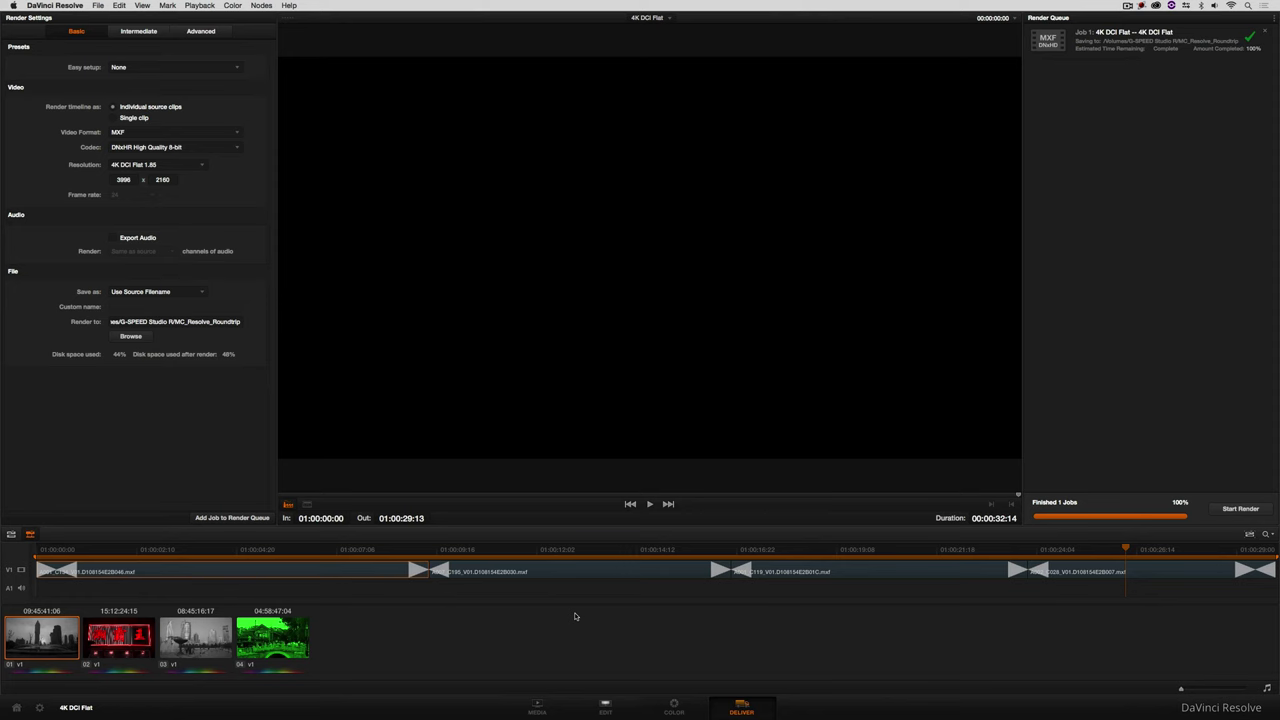
- Switch to Media Composer and close the open 24p bin
{"action": "key", "text": "super+h"}
{"action": "key", "text": "super+Tab"}
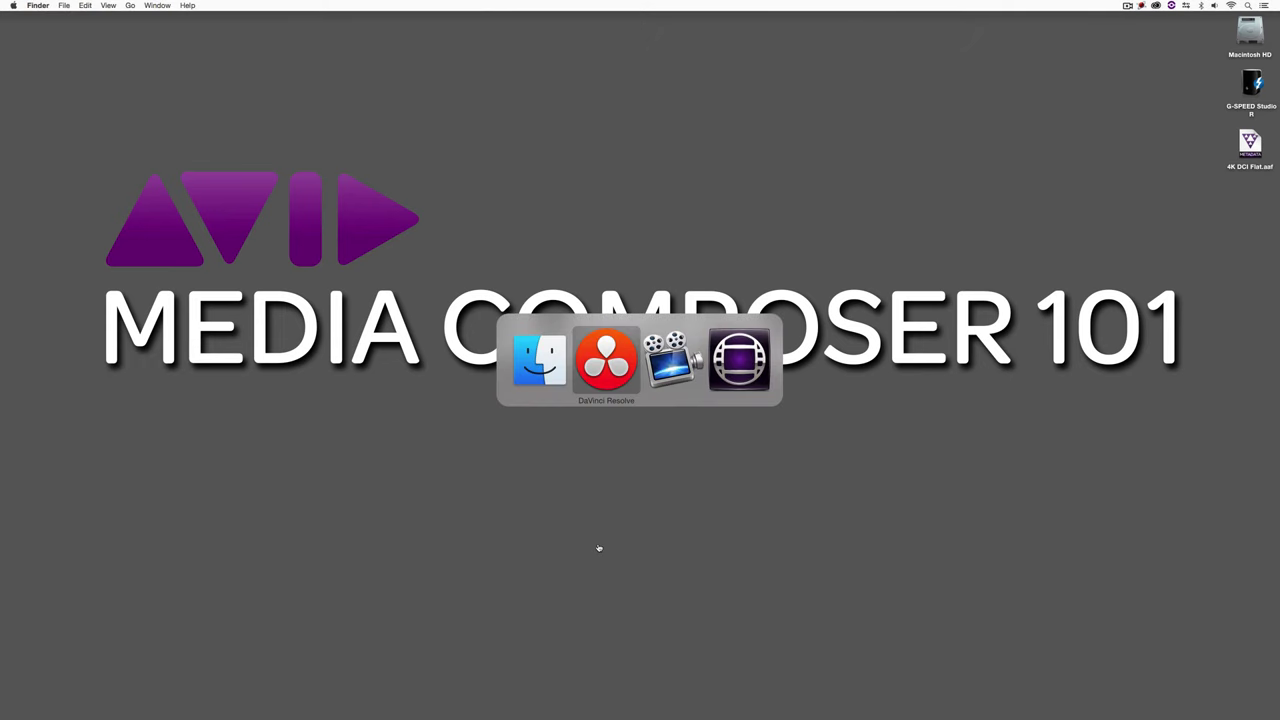
{"action": "key", "text": "super+Tab"}
{"action": "key", "text": "super+Tab"}
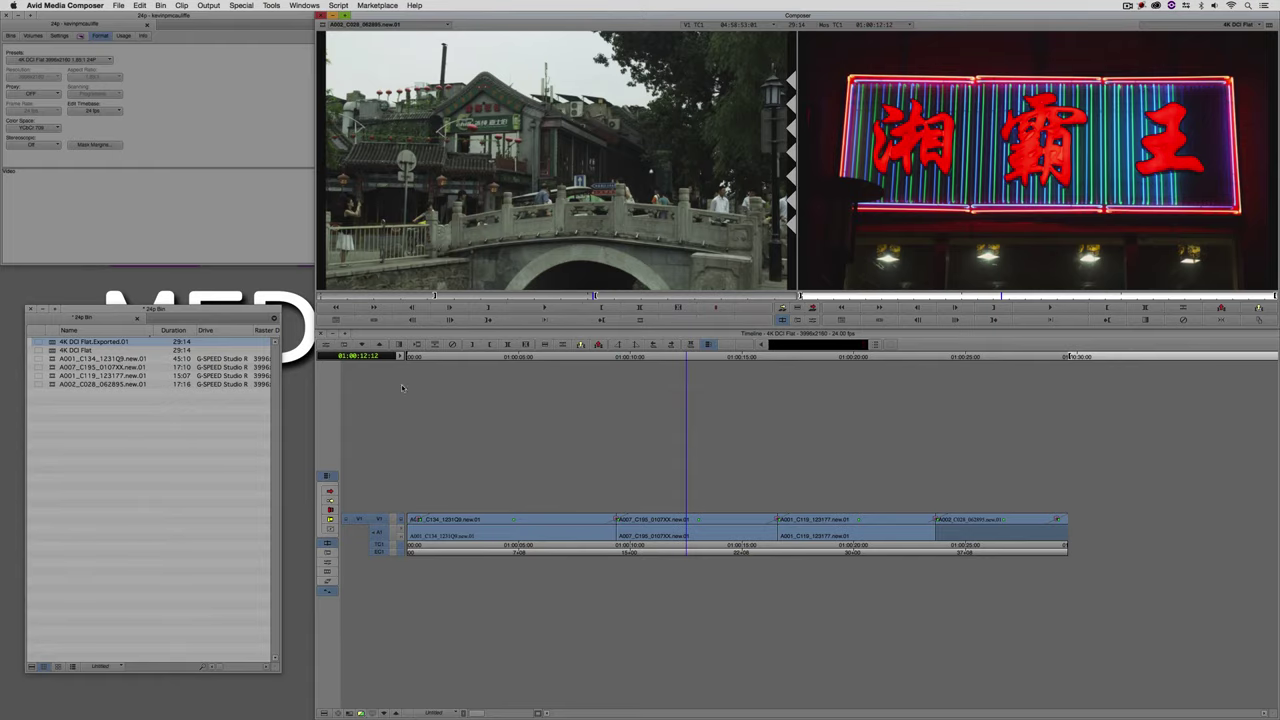
{"action": "left_click", "coordinate": [30, 309]}
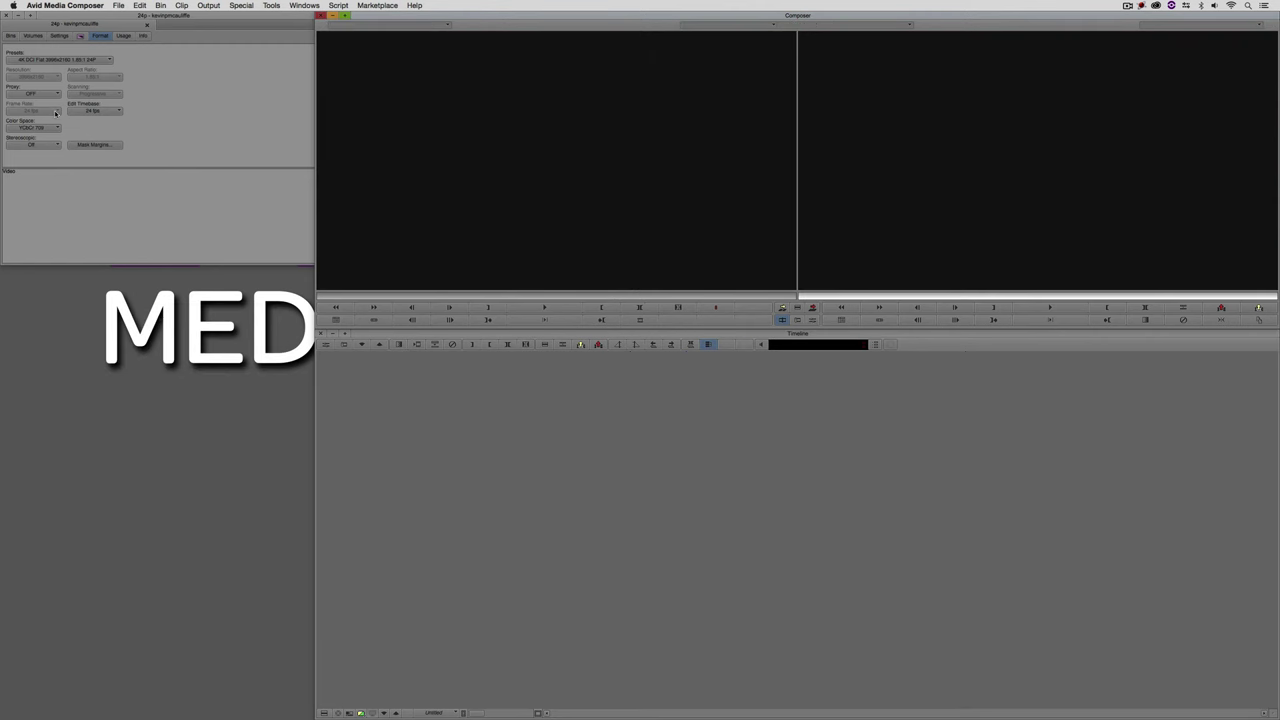
- Create a new bin in the project and name it From Resolve
{"action": "left_click", "coordinate": [10, 35]}
{"action": "left_click", "coordinate": [55, 50]}
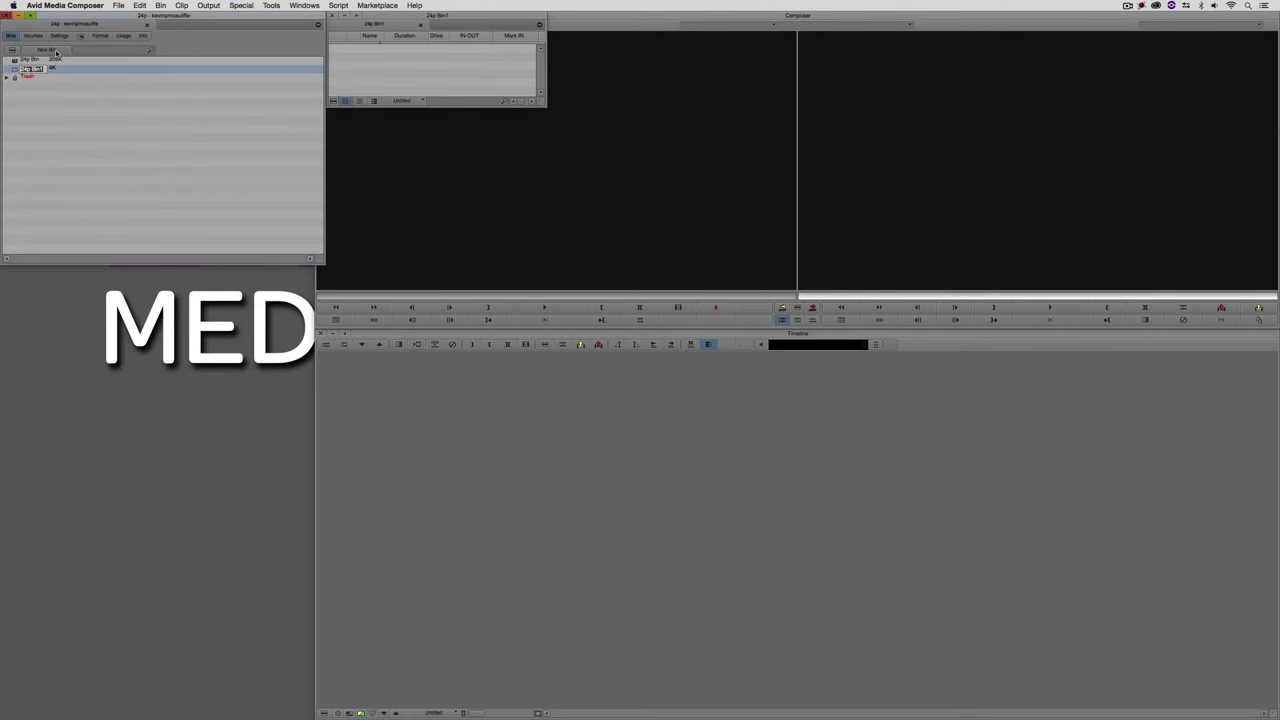
{"action": "type", "text": "Fi"}
{"action": "type", "text": "om Resolve"}
{"action": "key", "text": "Return"}
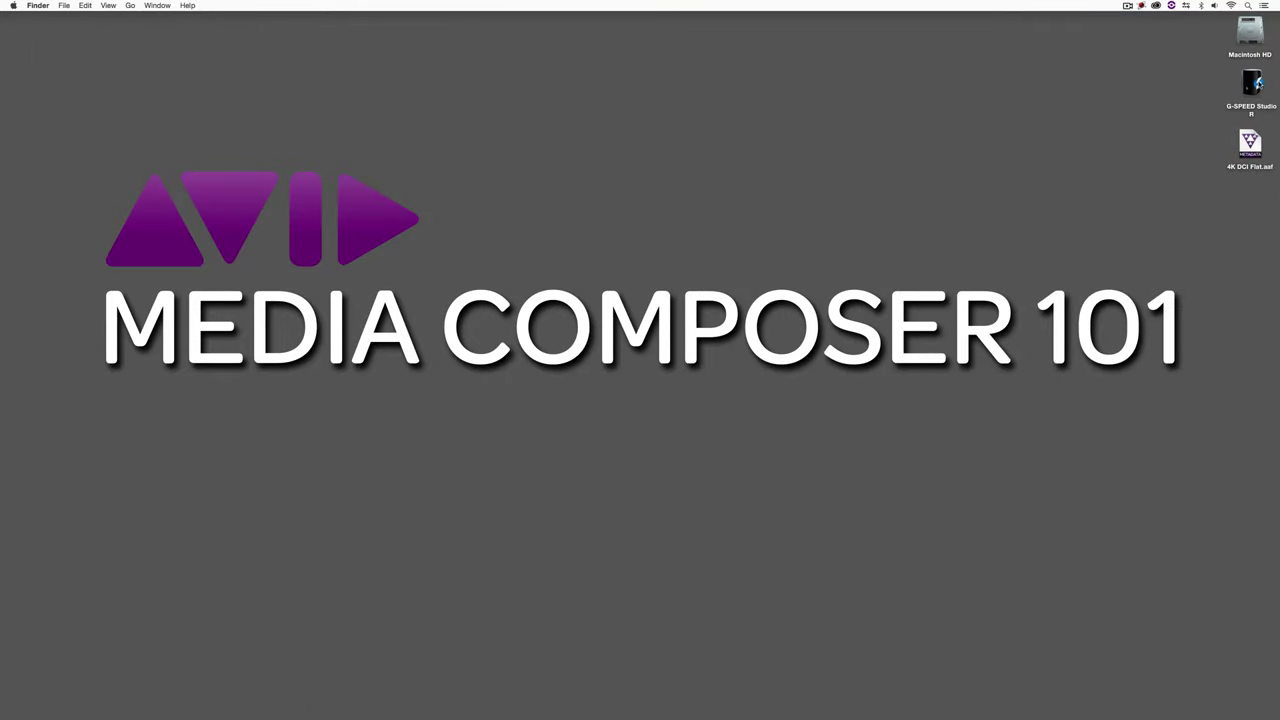
- In Finder, open the MC_Resolve_Roundtrip folder on G-SPEED Studio R in an enlarged window and examine the rendered MXF clips and AAF
{"action": "double_click", "coordinate": [1254, 84]}
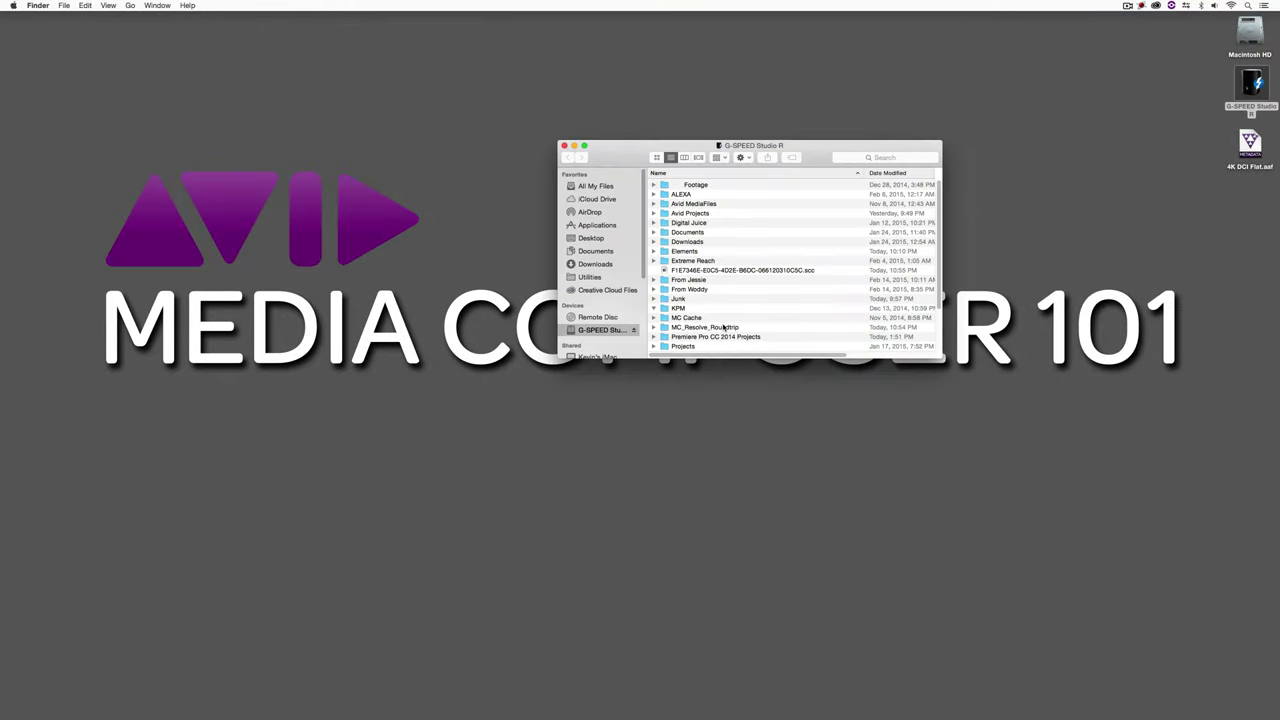
{"action": "double_click", "coordinate": [724, 327]}
{"action": "left_click_drag", "start_coordinate": [750, 145], "coordinate": [603, 117]}
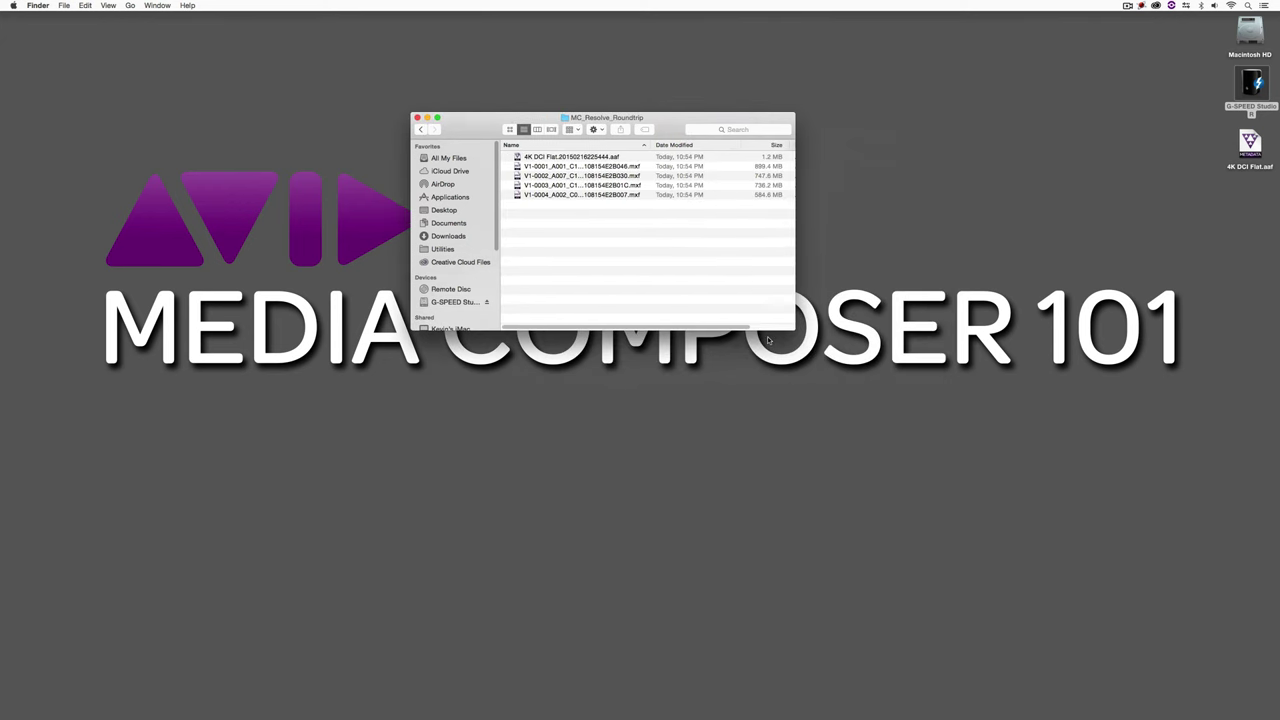
{"action": "left_click_drag", "start_coordinate": [794, 330], "coordinate": [1007, 481]}
{"action": "left_click", "coordinate": [642, 196]}
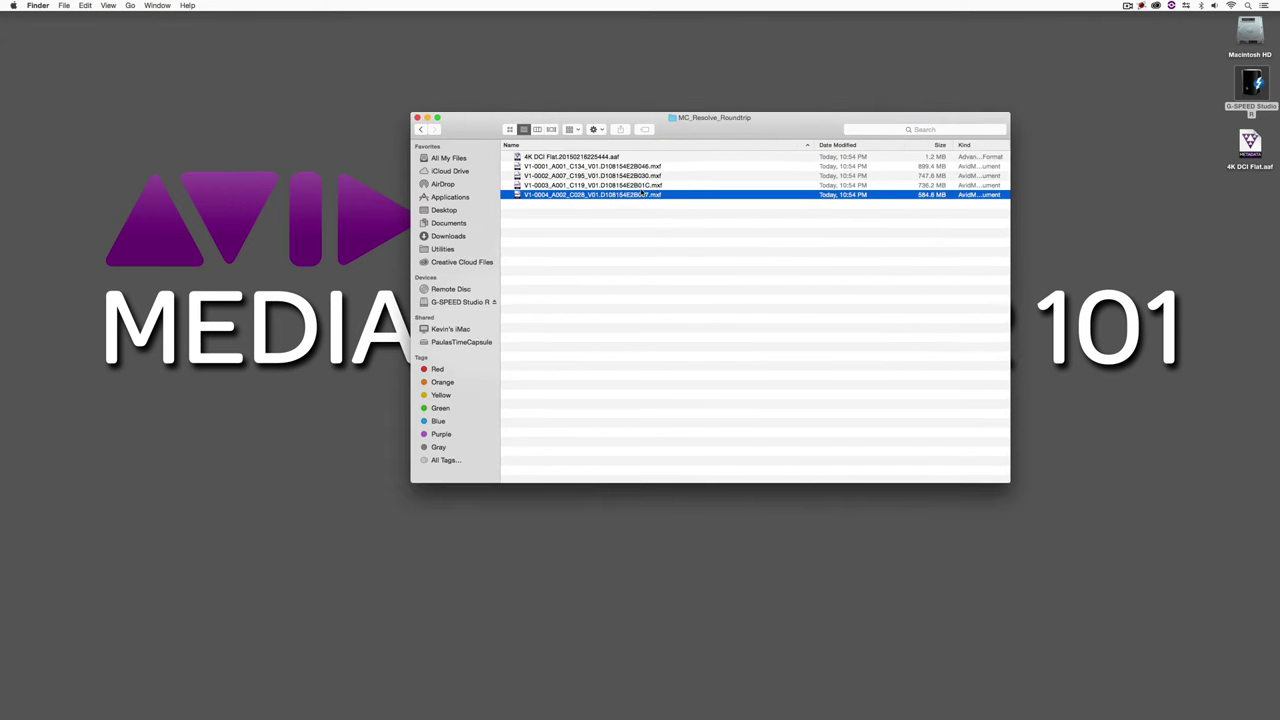
{"action": "left_click", "coordinate": [644, 186]}
{"action": "left_click", "coordinate": [645, 176]}
{"action": "left_click", "coordinate": [645, 167]}
{"action": "left_click", "coordinate": [601, 157]}
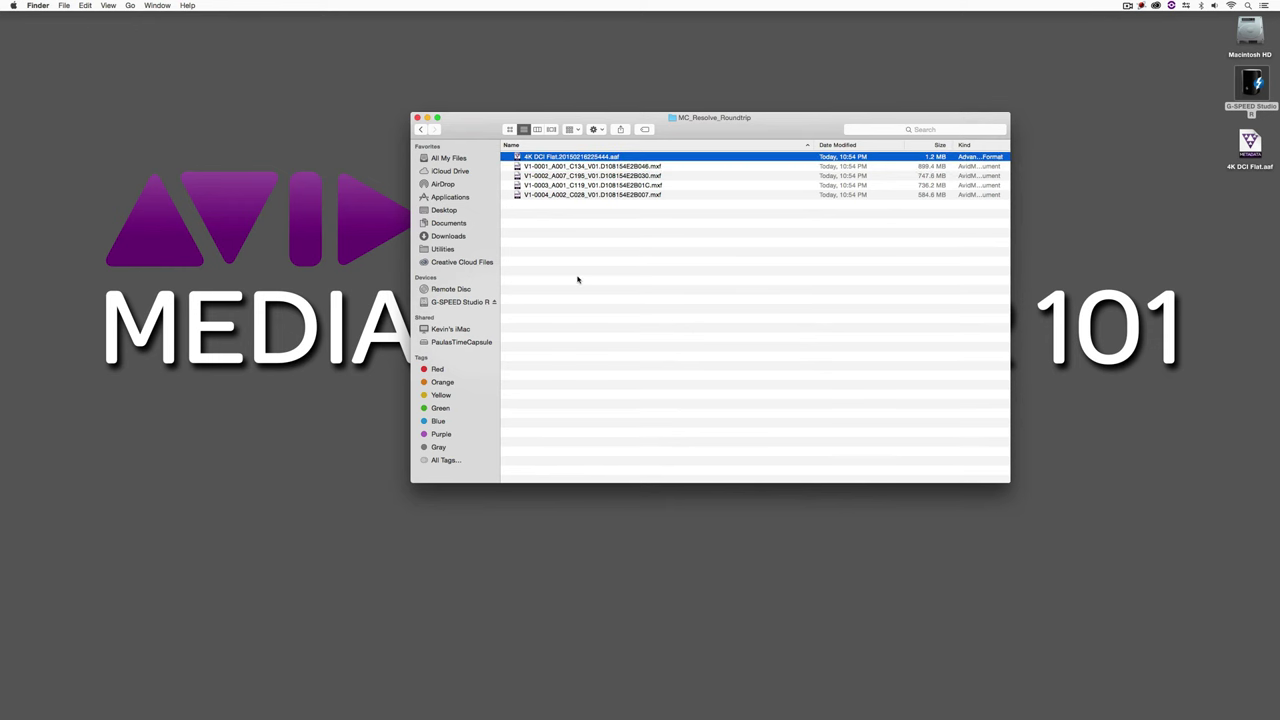
- Open folder 1 inside Avid MediaFiles/MXF on G-SPEED Studio R in a second window, placed clear of the roundtrip files
{"action": "double_click", "coordinate": [1249, 86]}
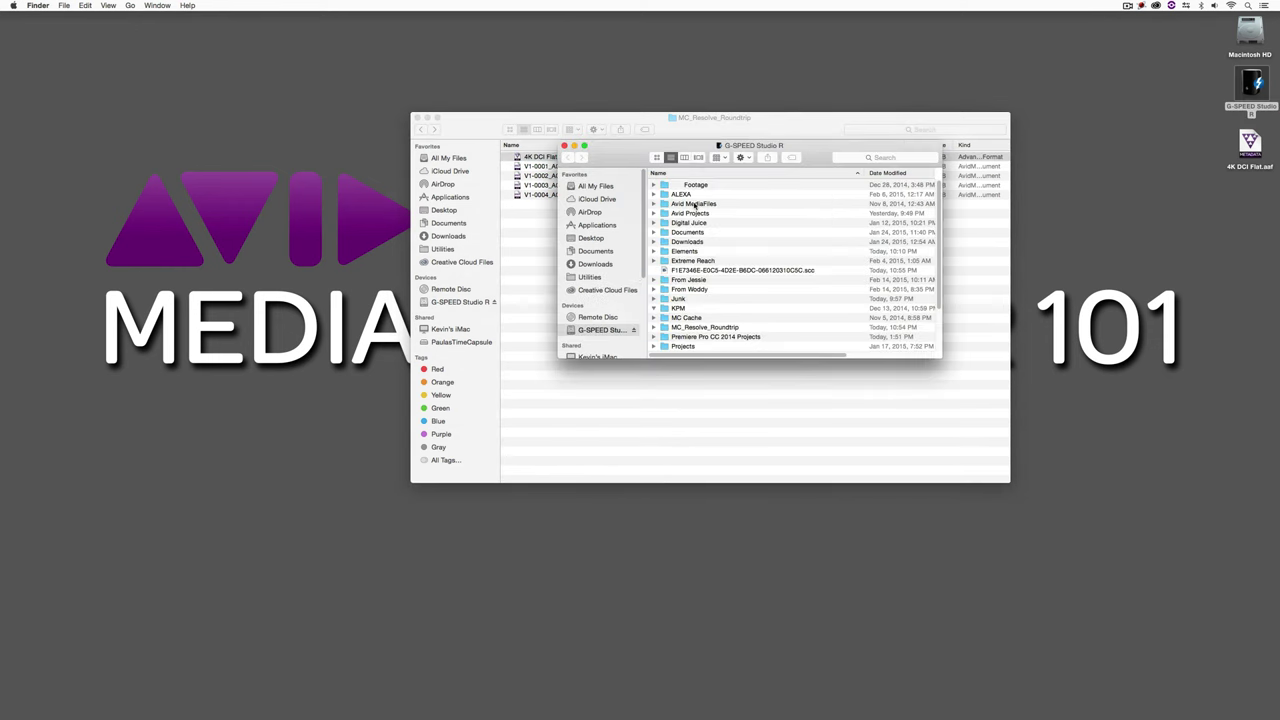
{"action": "double_click", "coordinate": [701, 204]}
{"action": "double_click", "coordinate": [688, 187]}
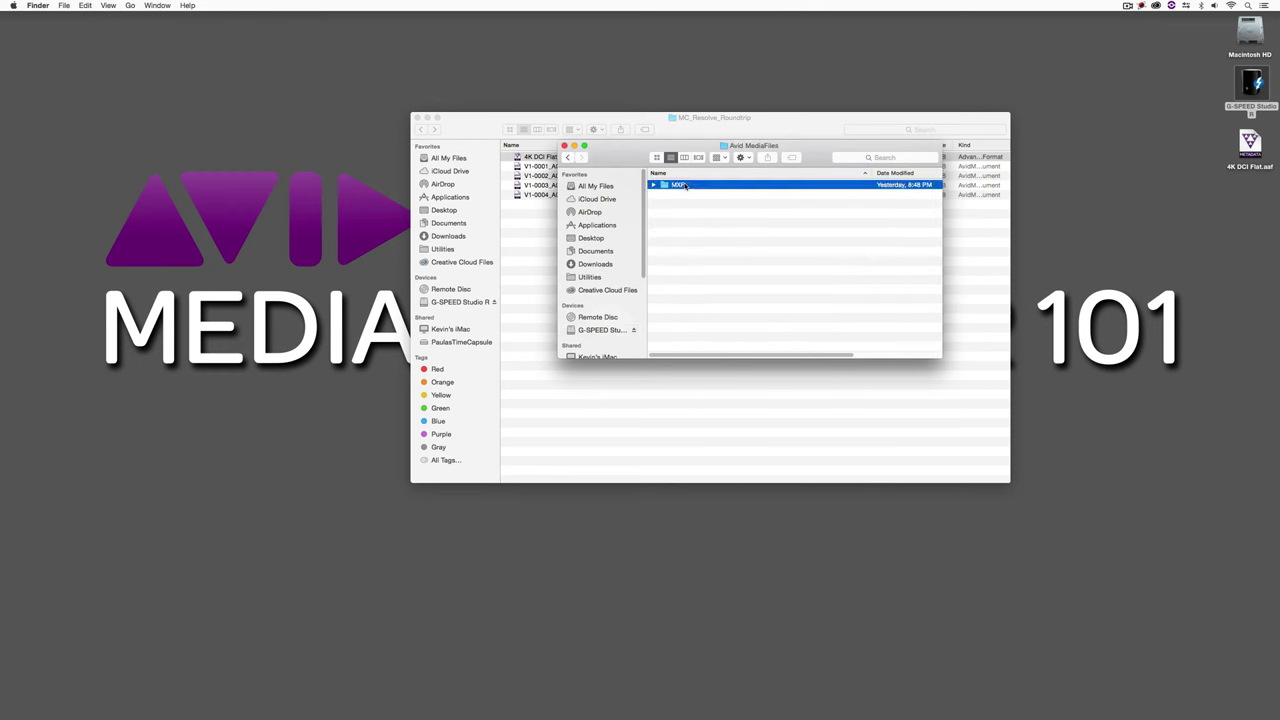
{"action": "left_click_drag", "start_coordinate": [648, 166], "coordinate": [533, 331]}
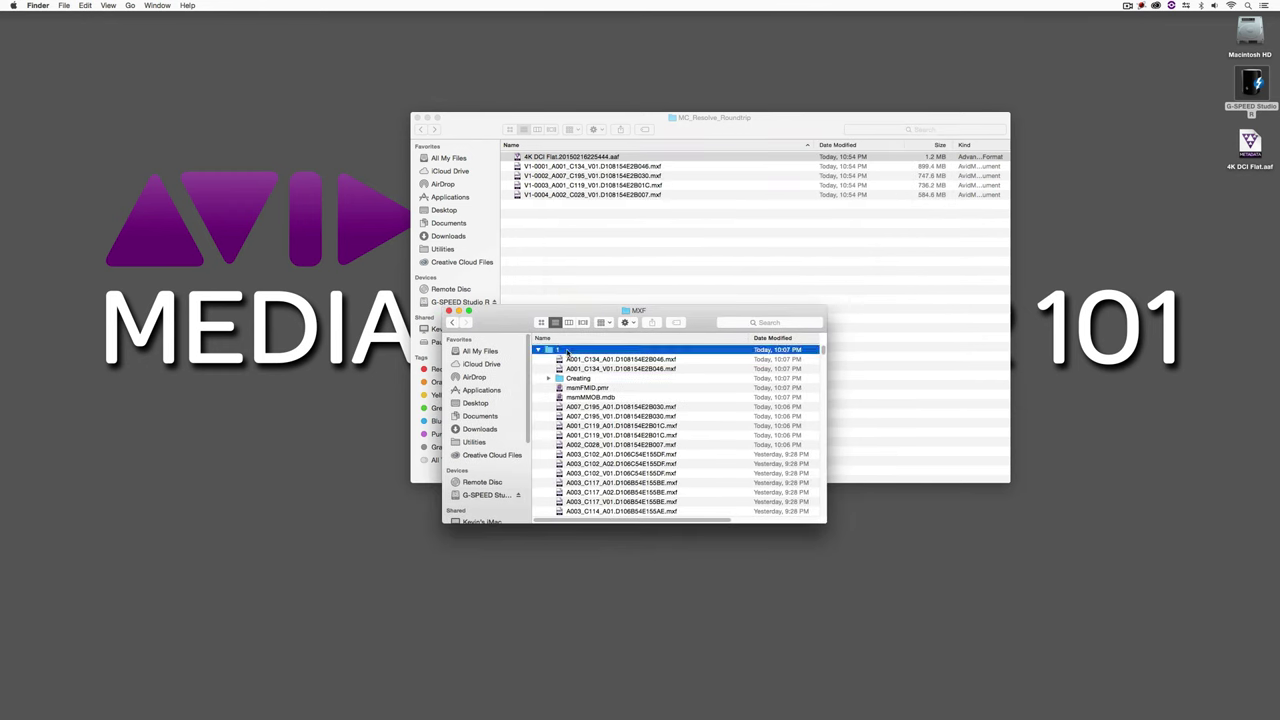
{"action": "double_click", "coordinate": [565, 351]}
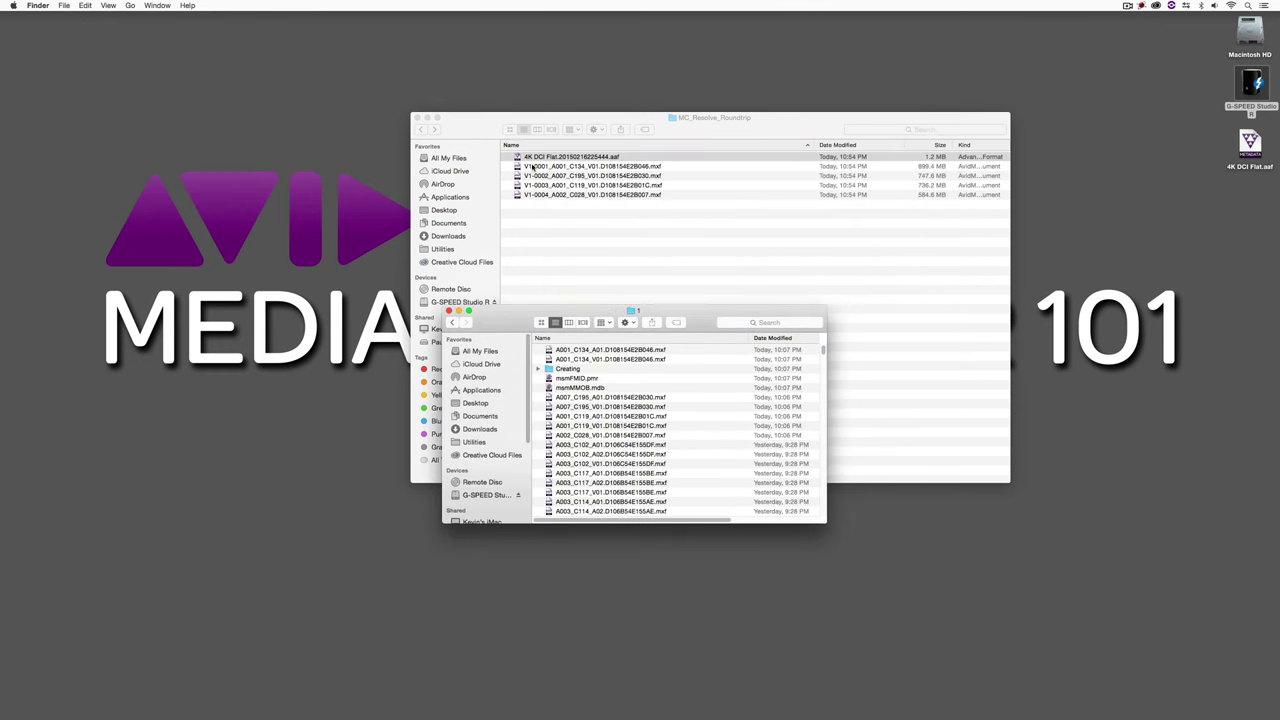
{"action": "left_click_drag", "start_coordinate": [522, 319], "coordinate": [255, 452]}
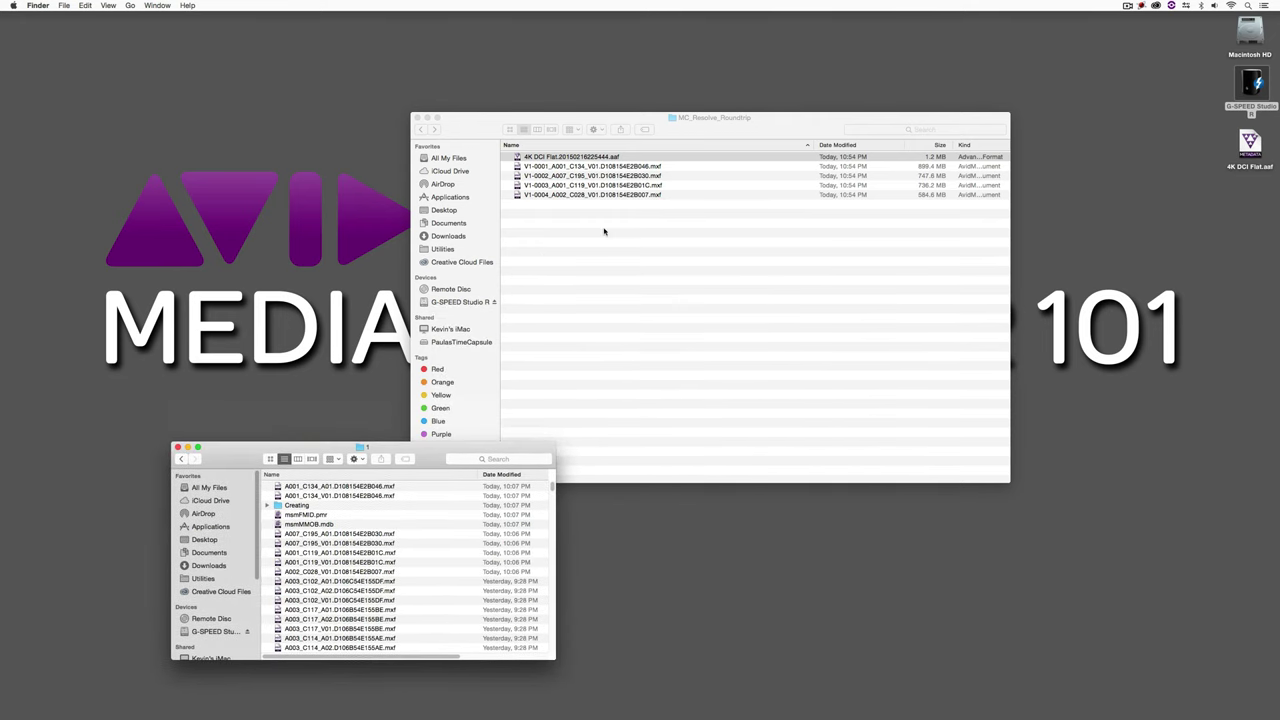
- Move the four rendered V1 MXF files from MC_Resolve_Roundtrip into MXF folder 1 and close both Finder windows
{"action": "left_click_drag", "start_coordinate": [537, 167], "coordinate": [250, 530]}
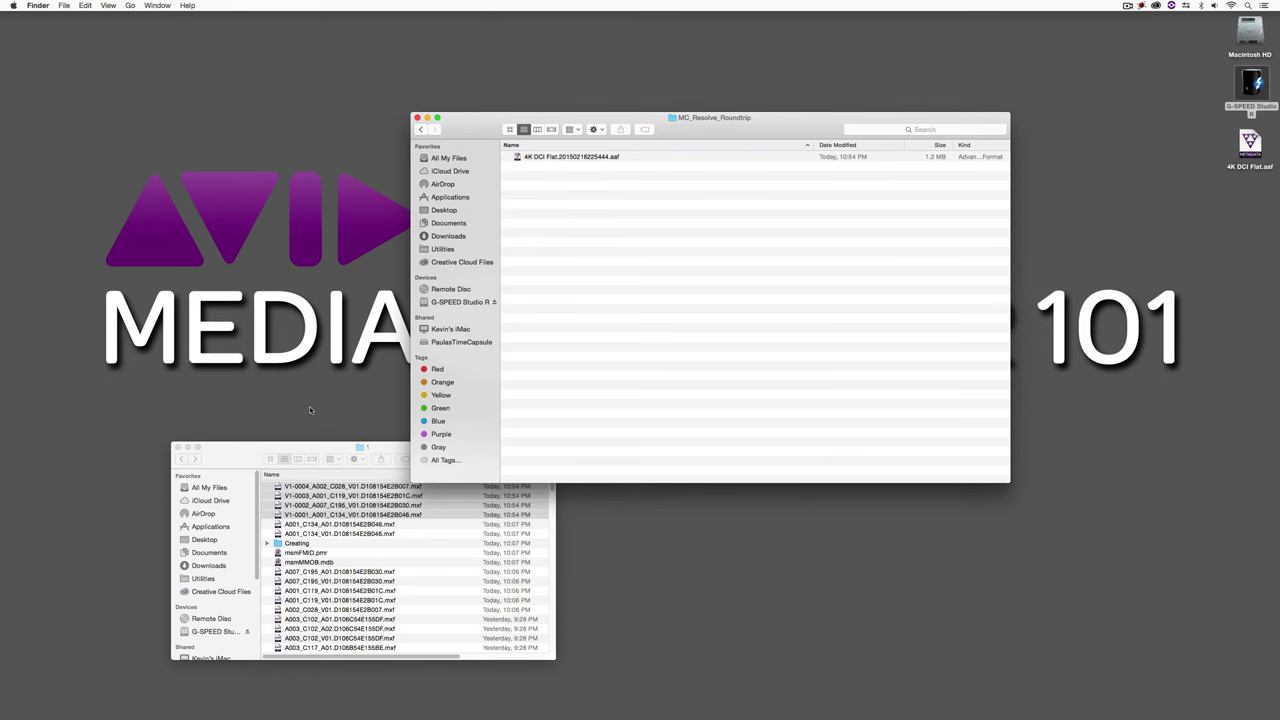
{"action": "left_click", "coordinate": [176, 447]}
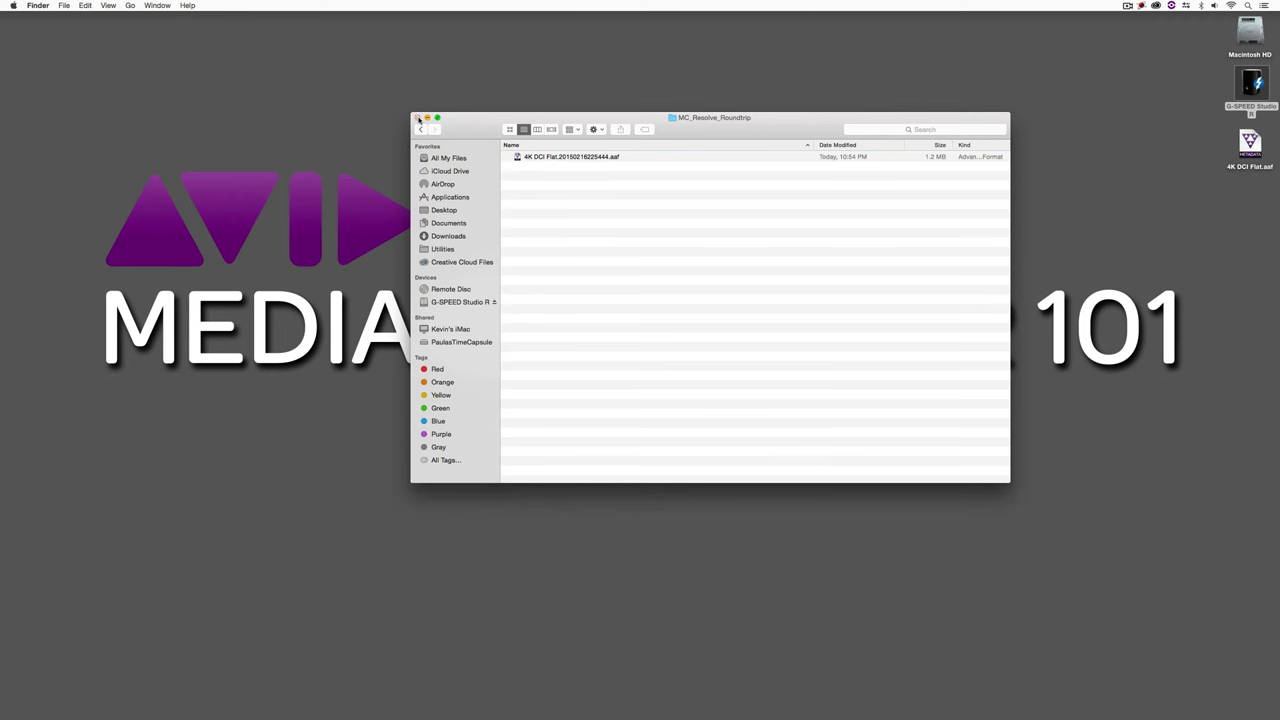
{"action": "left_click", "coordinate": [418, 118]}
- Switch back to Media Composer, open the From Resolve bin and place it below the project window
{"action": "key", "text": "super+Tab"}
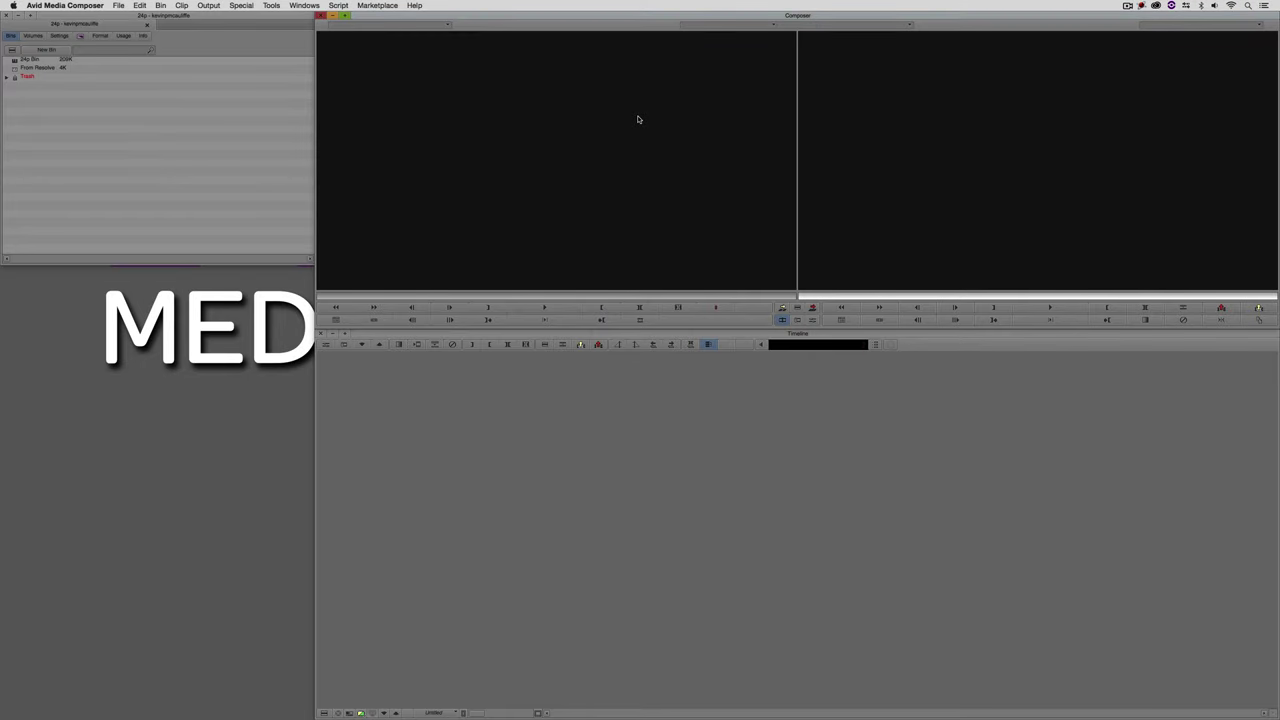
{"action": "double_click", "coordinate": [14, 67]}
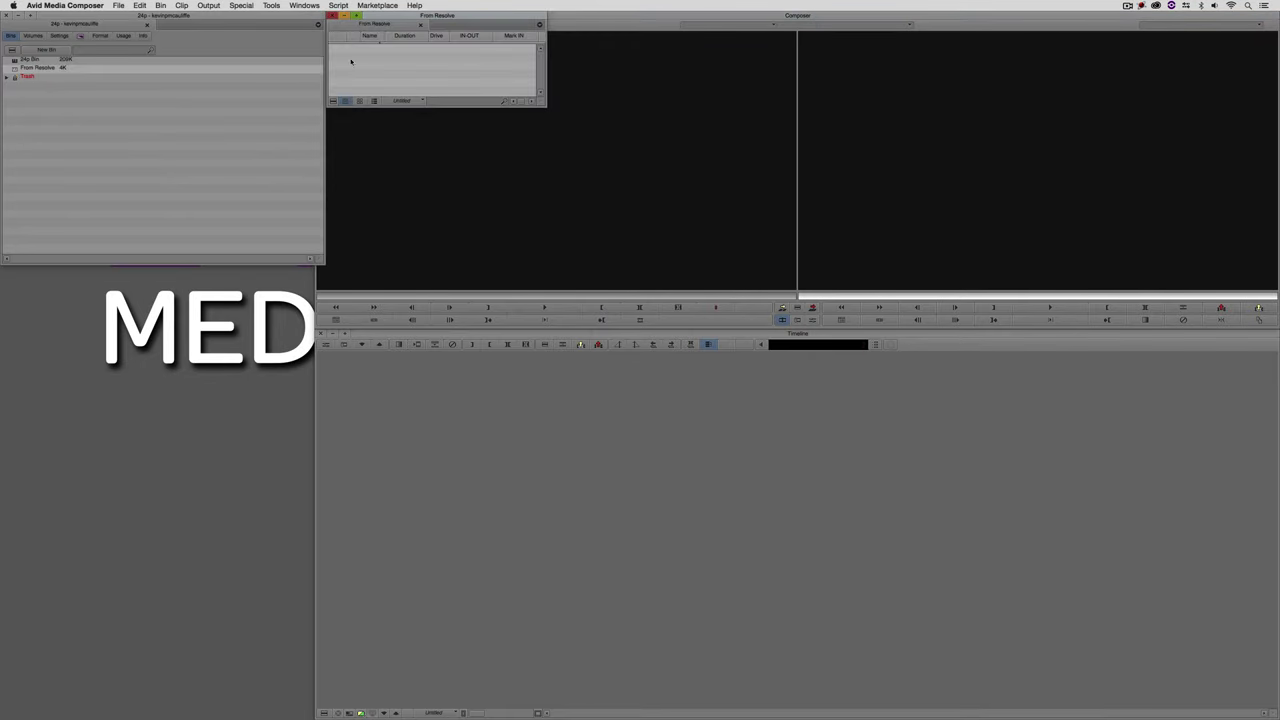
{"action": "left_click_drag", "start_coordinate": [376, 16], "coordinate": [116, 327]}
- Import 4K DCI Flat.20150216225444.aaf from MC_Resolve_Roundtrip on G-SPEED Studio R into the From Resolve bin and enlarge the bin window
{"action": "right_click", "coordinate": [160, 373]}
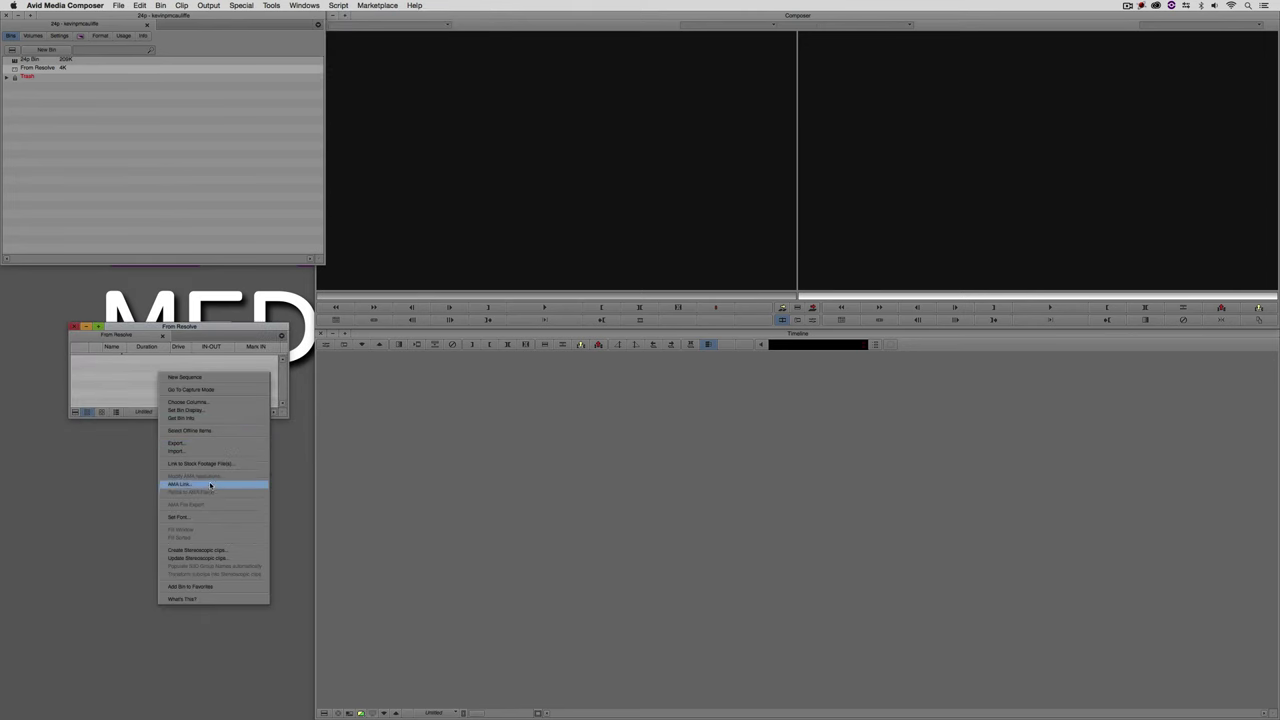
{"action": "left_click", "coordinate": [178, 451]}
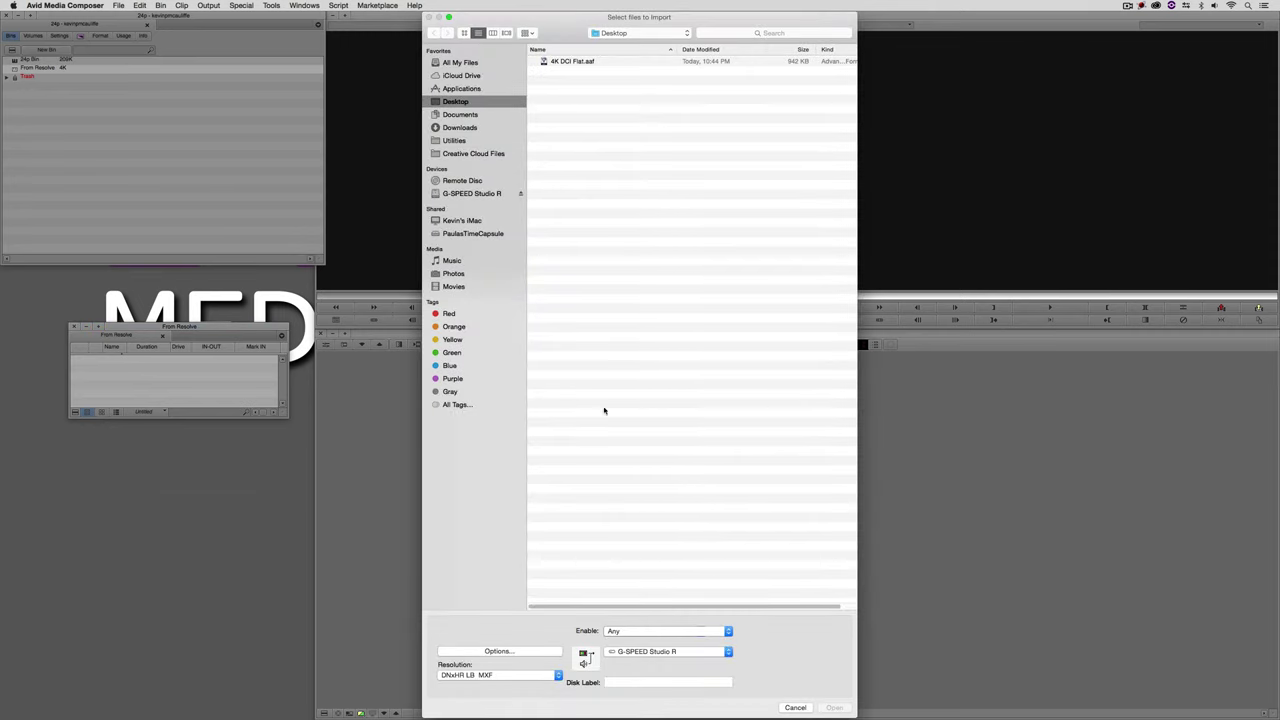
{"action": "left_click", "coordinate": [614, 33]}
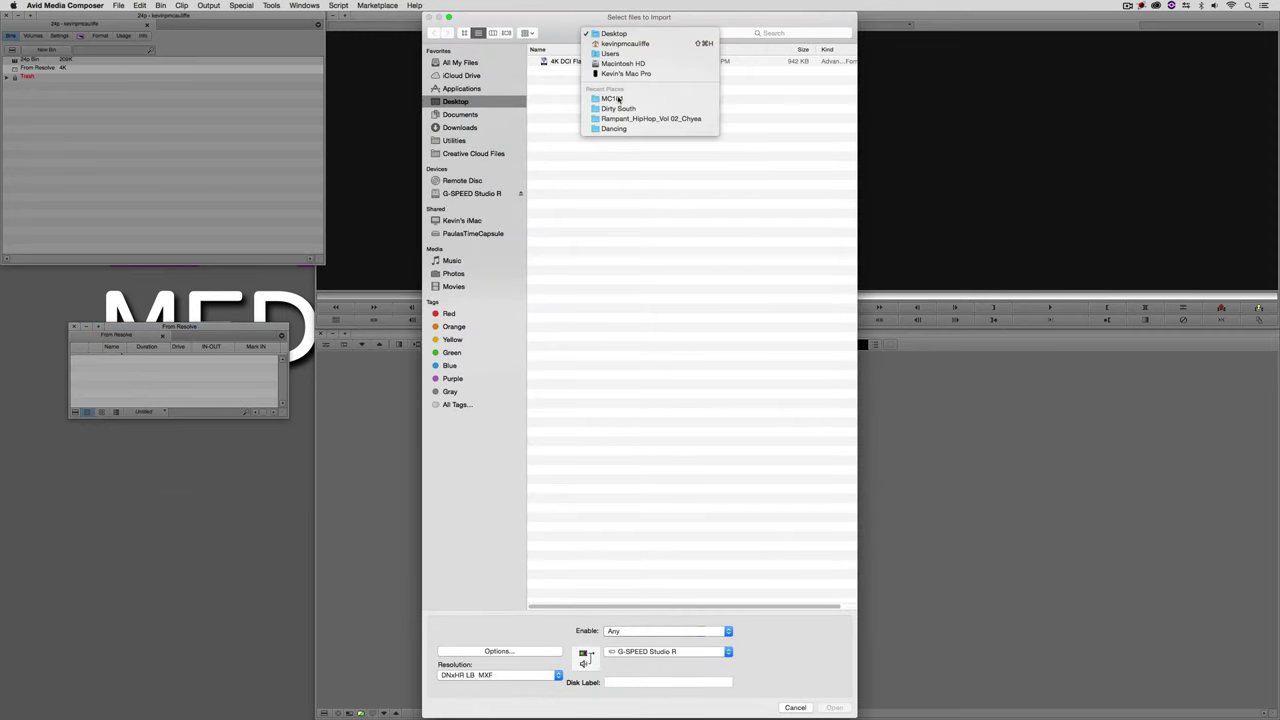
{"action": "left_click", "coordinate": [557, 151]}
{"action": "left_click", "coordinate": [468, 194]}
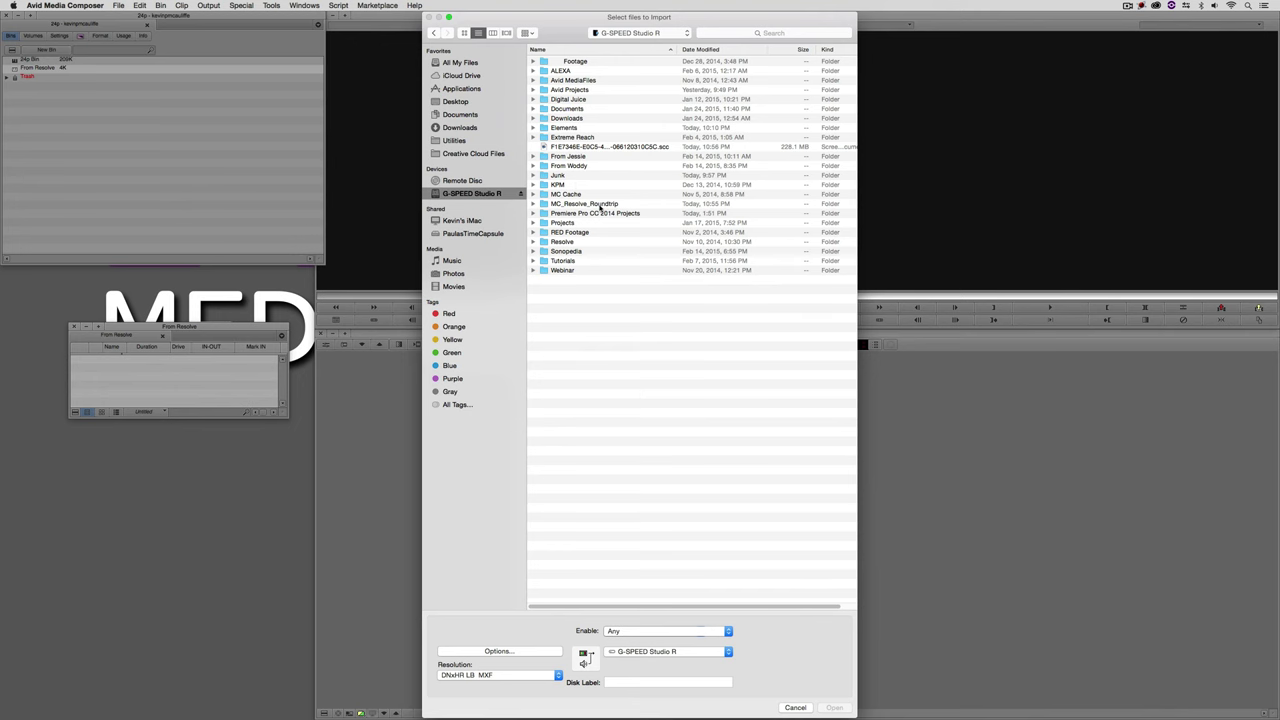
{"action": "double_click", "coordinate": [600, 204]}
{"action": "key", "text": "Down"}
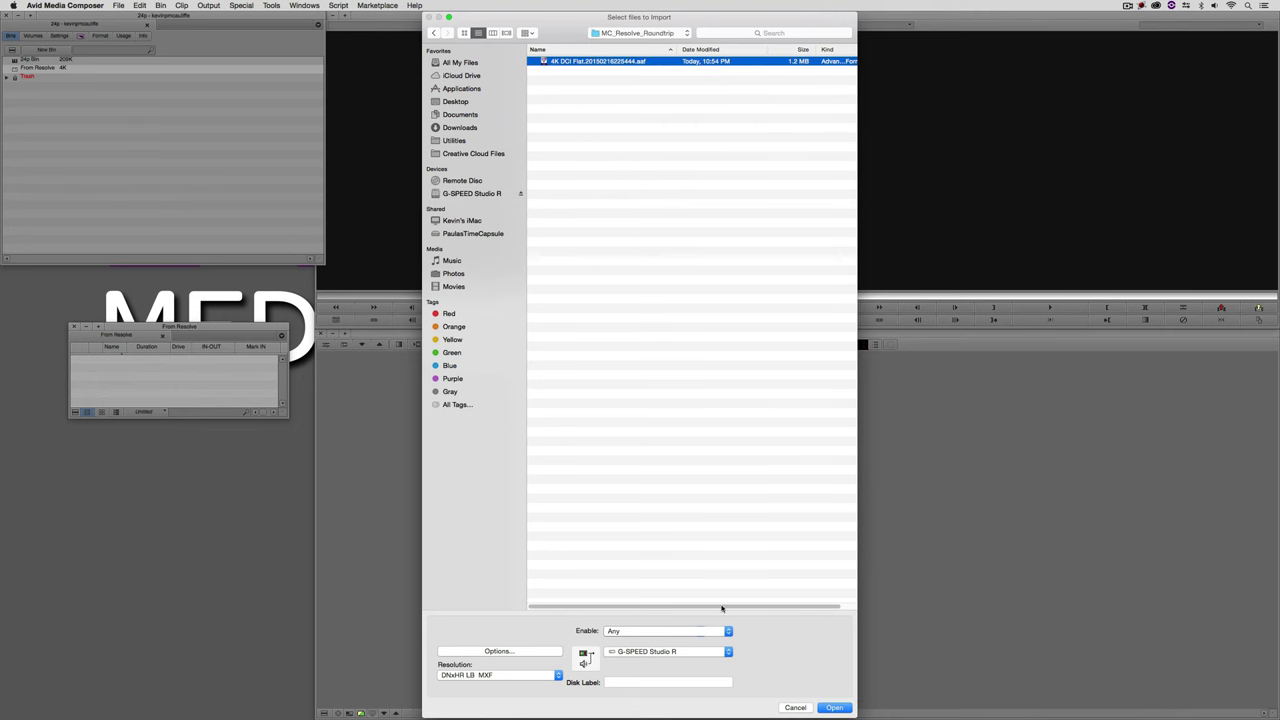
{"action": "left_click", "coordinate": [833, 707]}
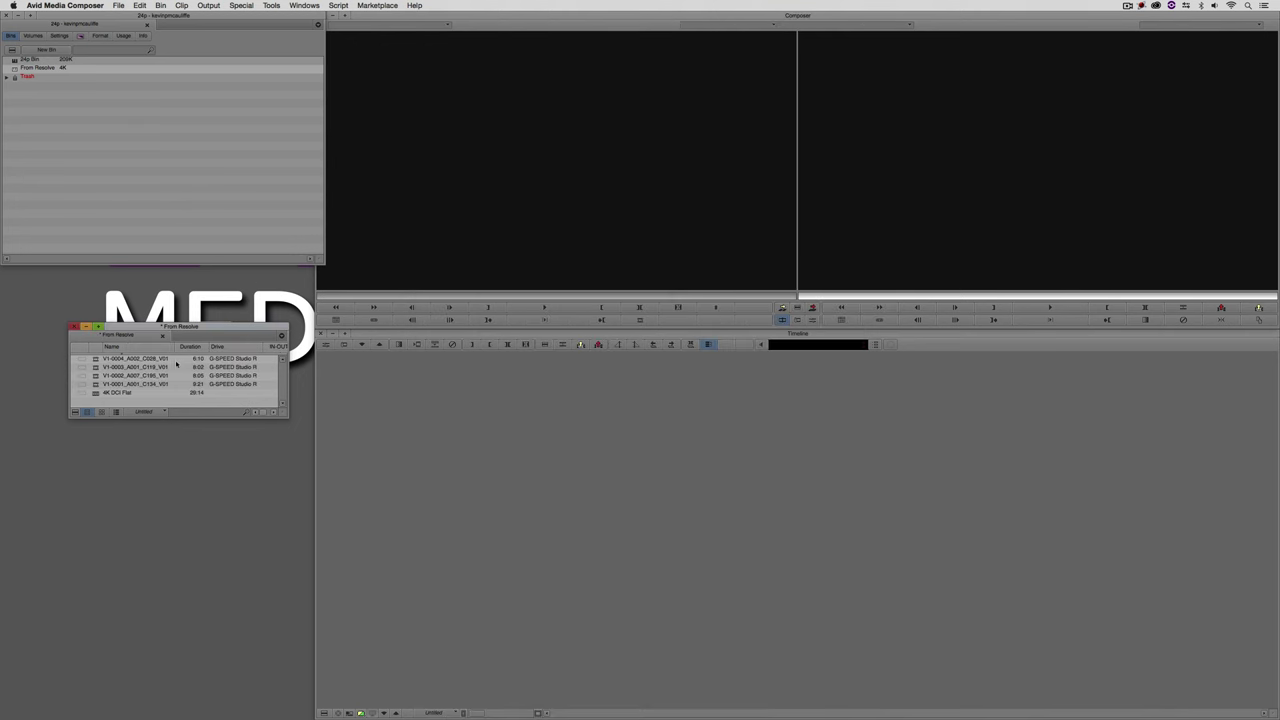
{"action": "left_click_drag", "start_coordinate": [286, 416], "coordinate": [322, 472]}
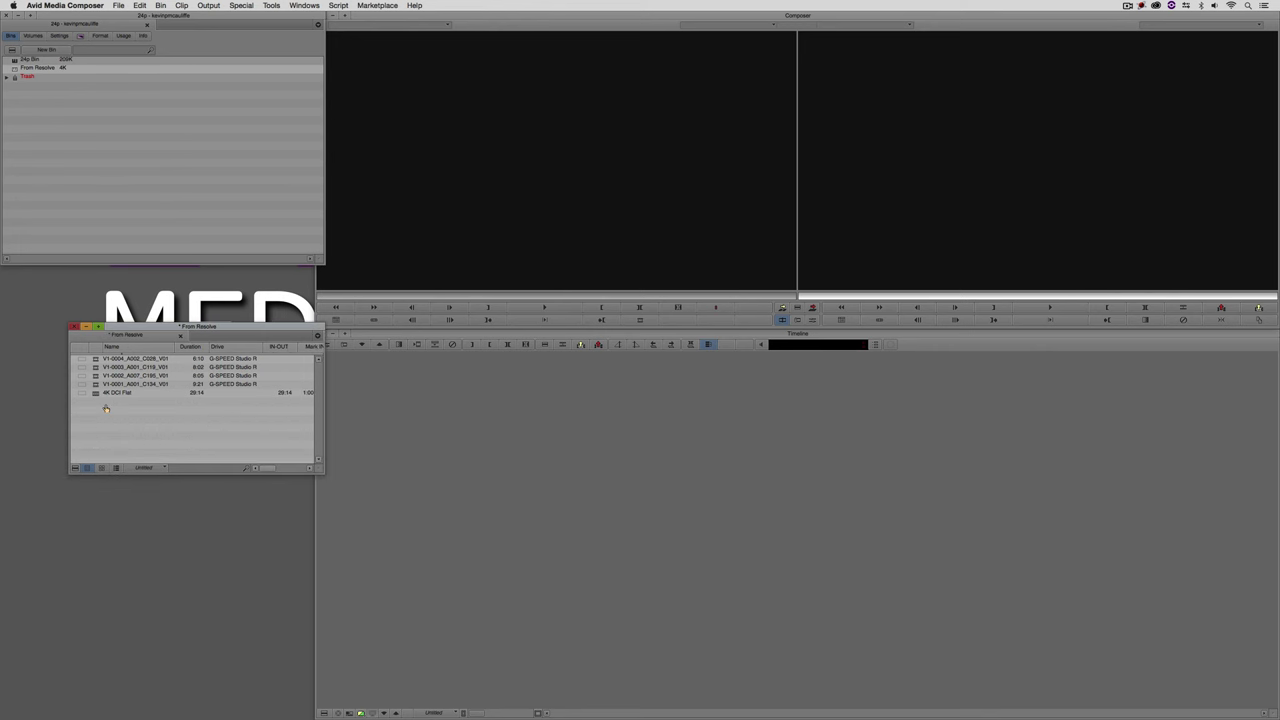
- Load the 4K DCI Flat sequence from the From Resolve bin into the record monitor and play through its graded clips
{"action": "left_click_drag", "start_coordinate": [95, 393], "coordinate": [917, 243]}
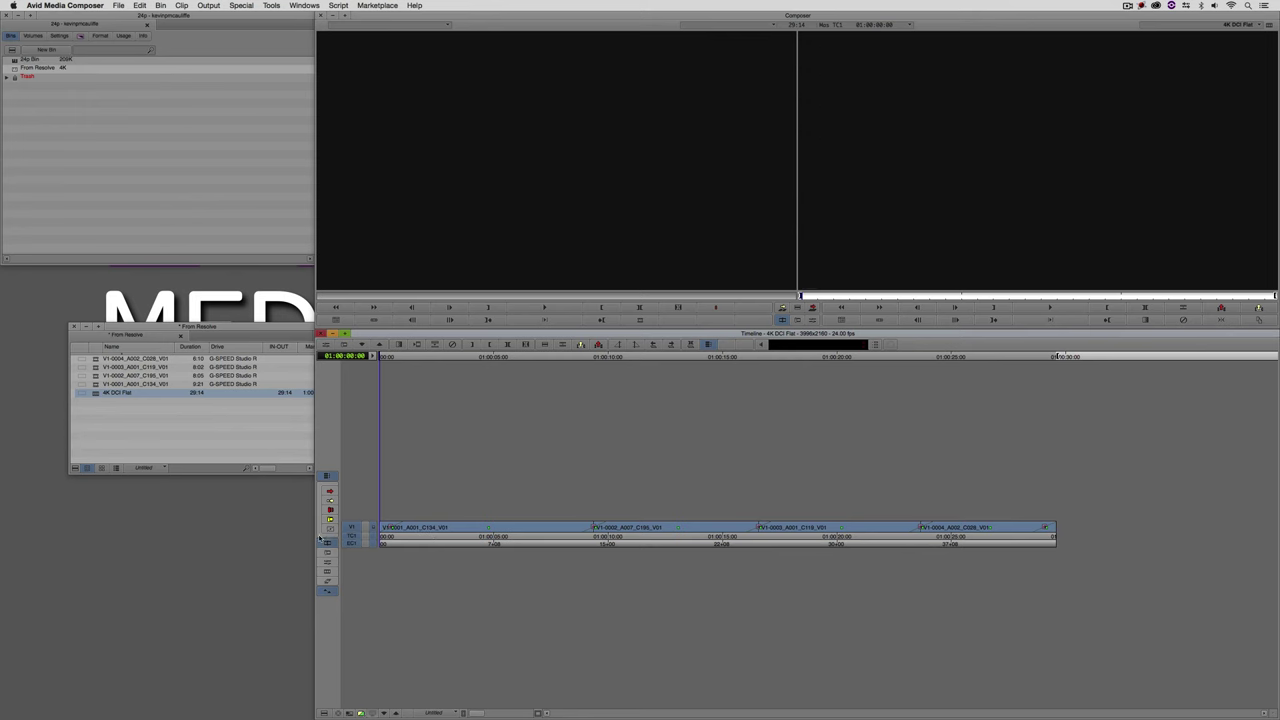
{"action": "key", "text": "space"}
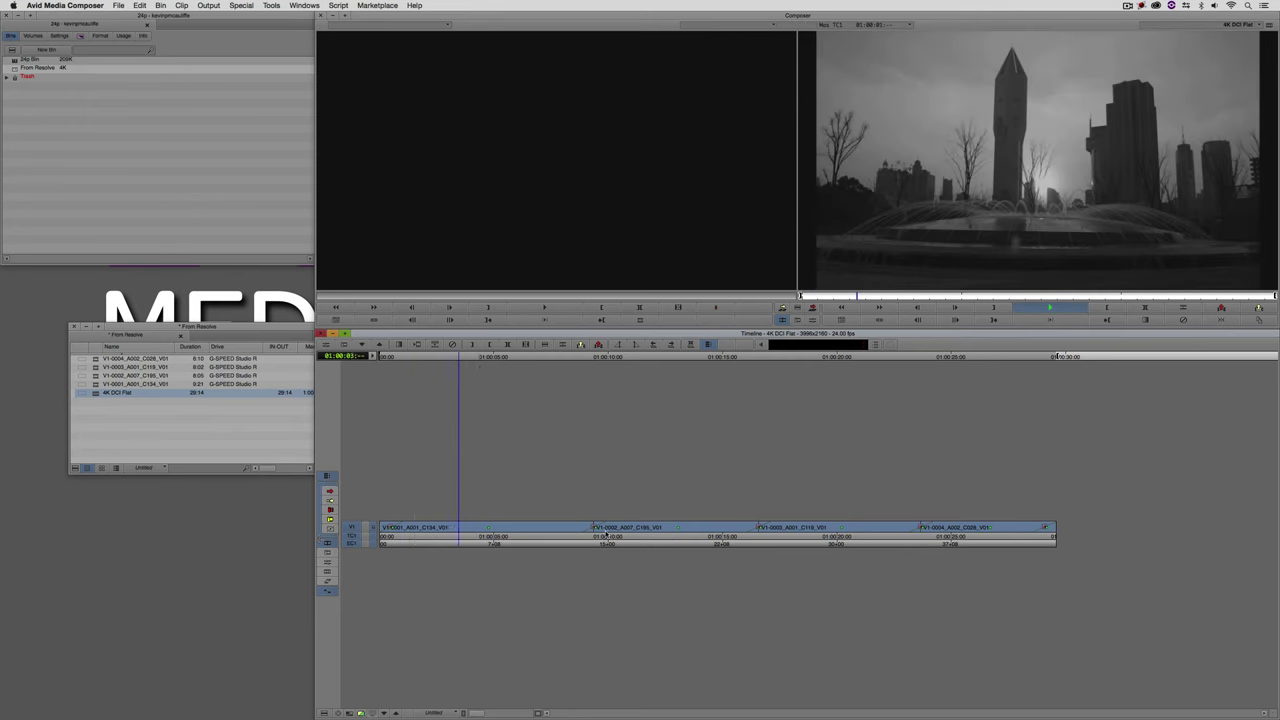
{"action": "left_click", "coordinate": [647, 527]}
{"action": "key", "text": "space"}
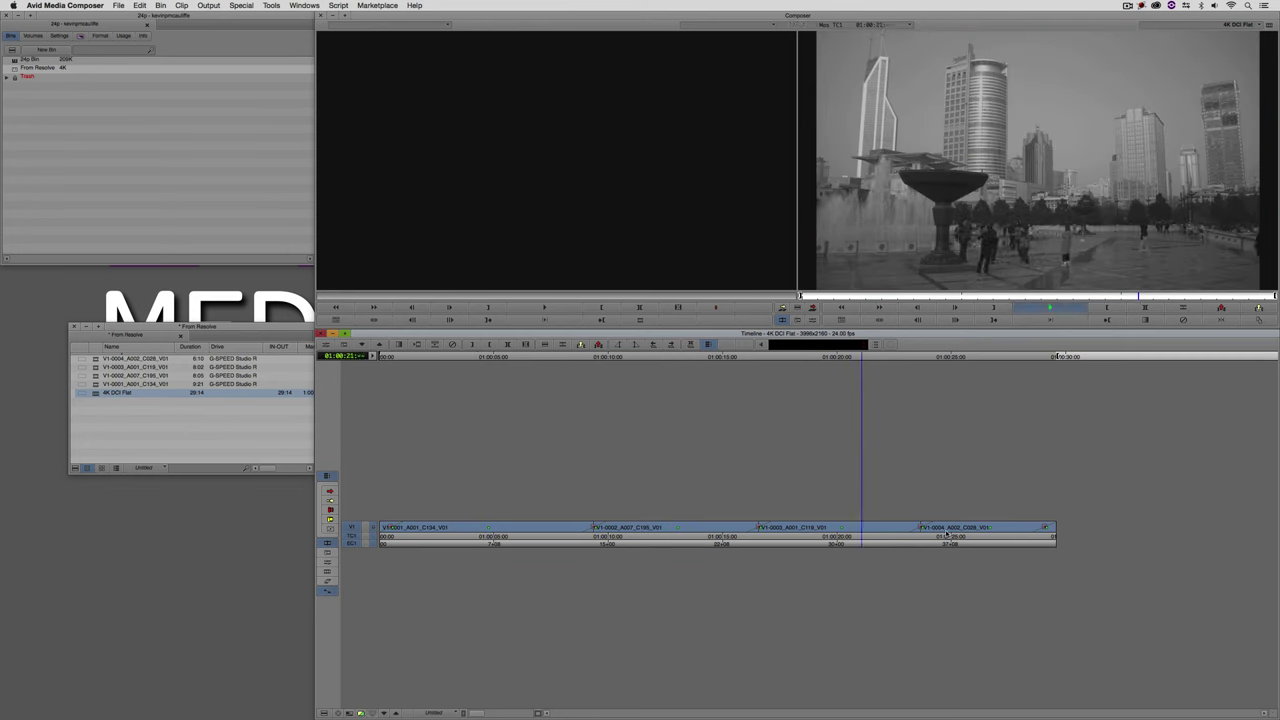
{"action": "left_click", "coordinate": [947, 535]}
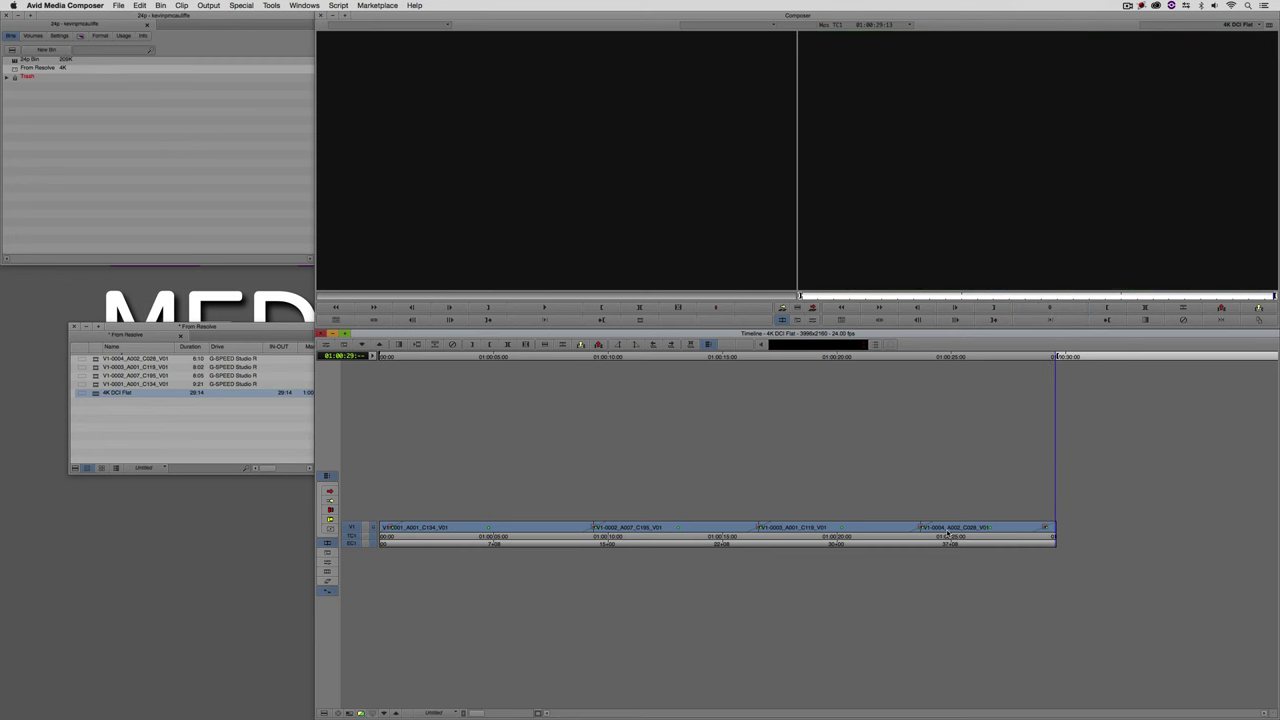
{"action": "key", "text": "End"}
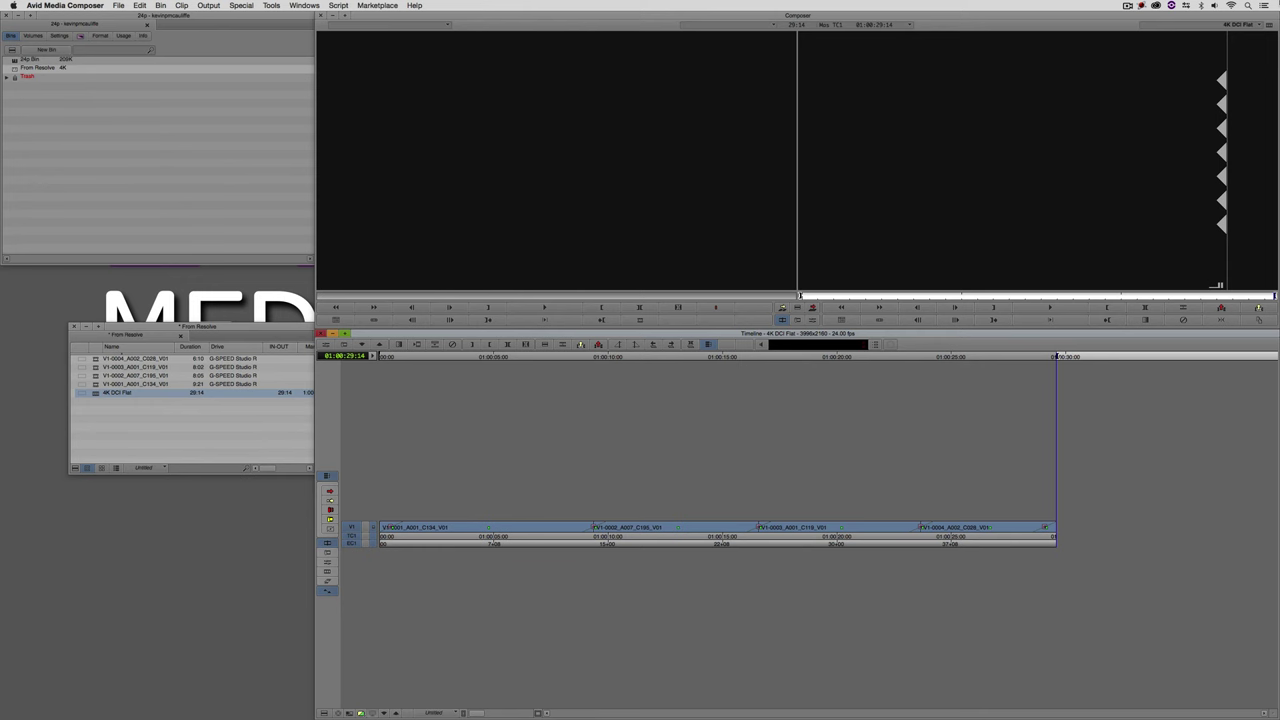
- Switch to DaVinci Resolve and show the project's timelines on the Edit page
{"action": "key", "text": "super+Tab"}
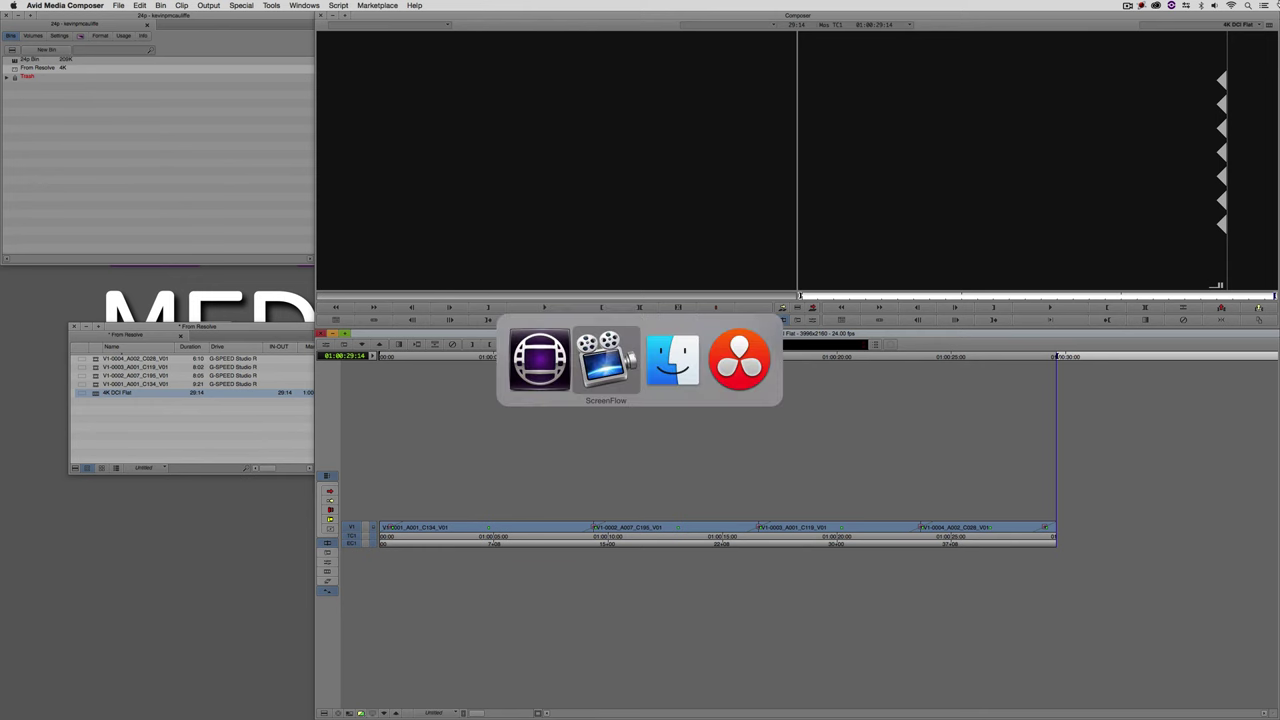
{"action": "key", "text": "super+Tab"}
{"action": "key", "text": "super+Tab"}
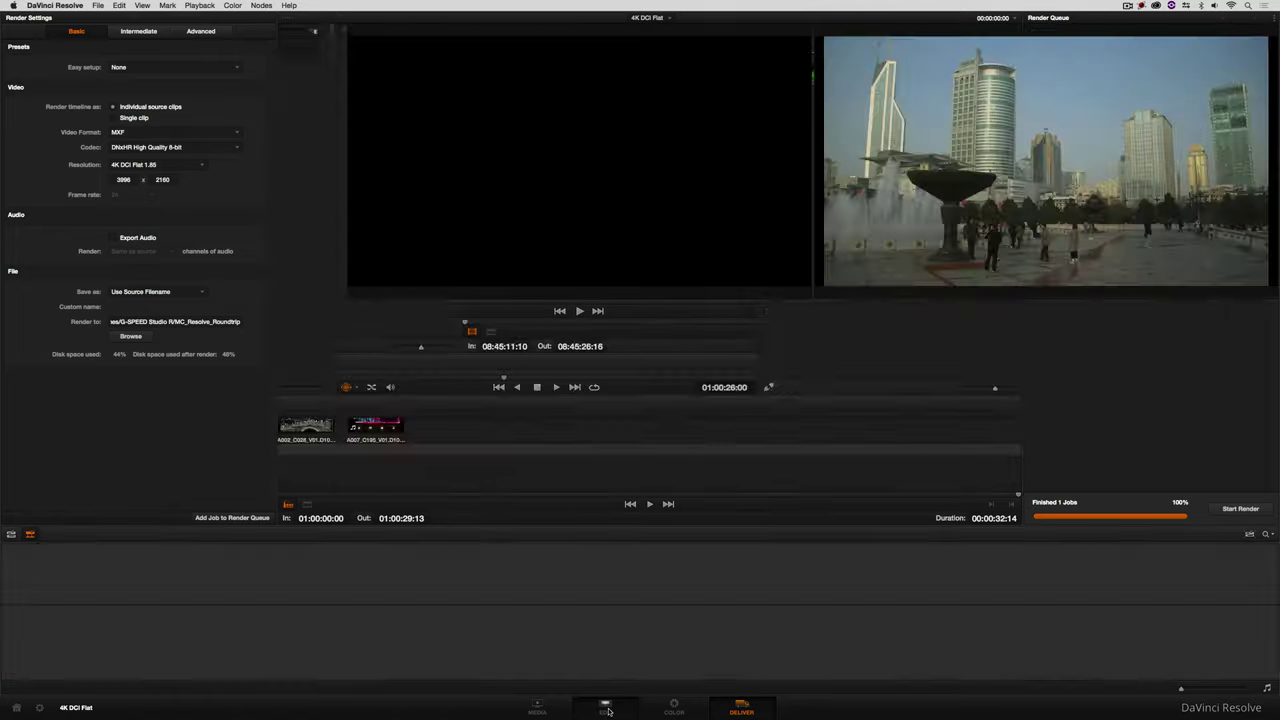
{"action": "left_click", "coordinate": [606, 710]}
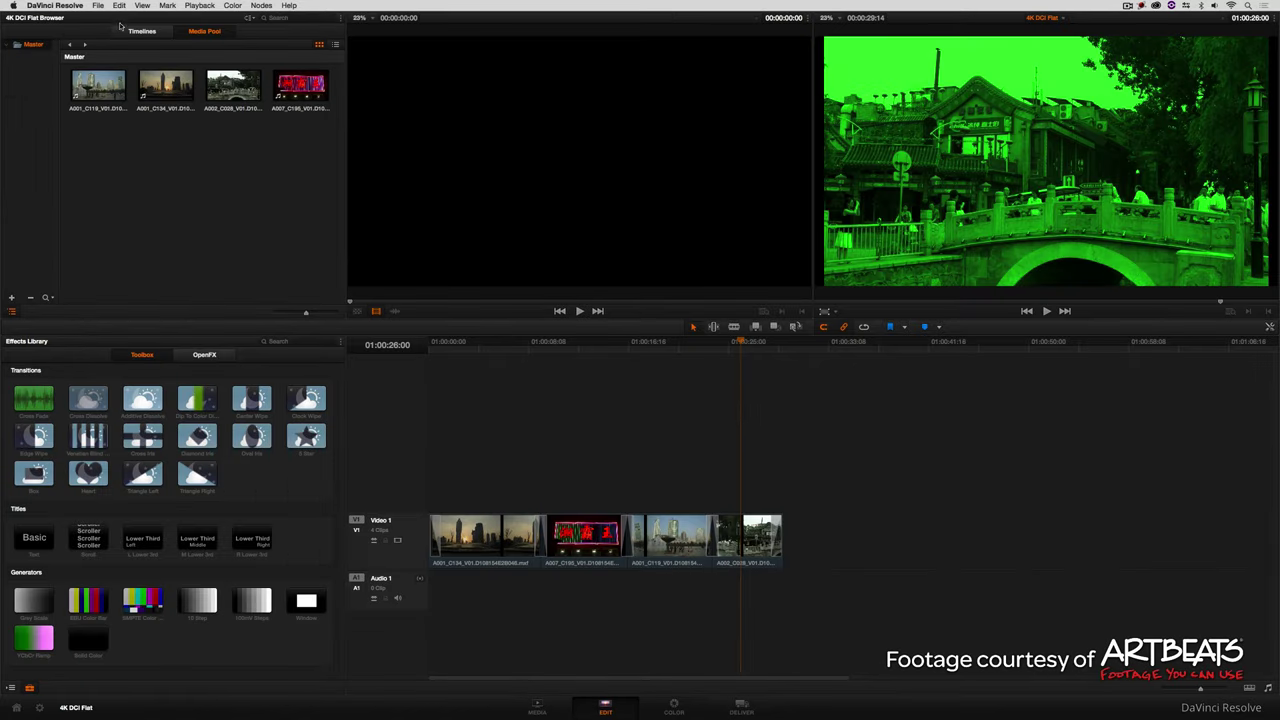
{"action": "left_click", "coordinate": [138, 31]}
- Start an AAF import and choose 4K DCI Flat.aaf from the Desktop as the source file
{"action": "left_click", "coordinate": [99, 6]}
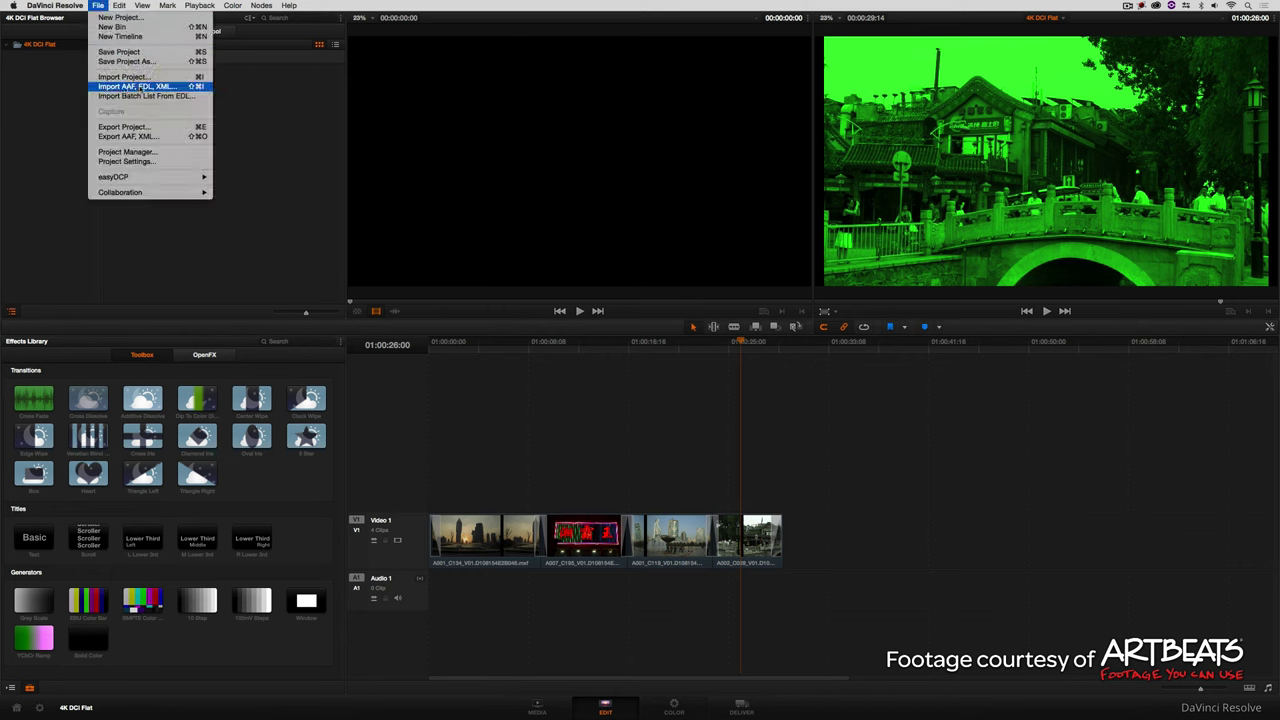
{"action": "left_click", "coordinate": [130, 87]}
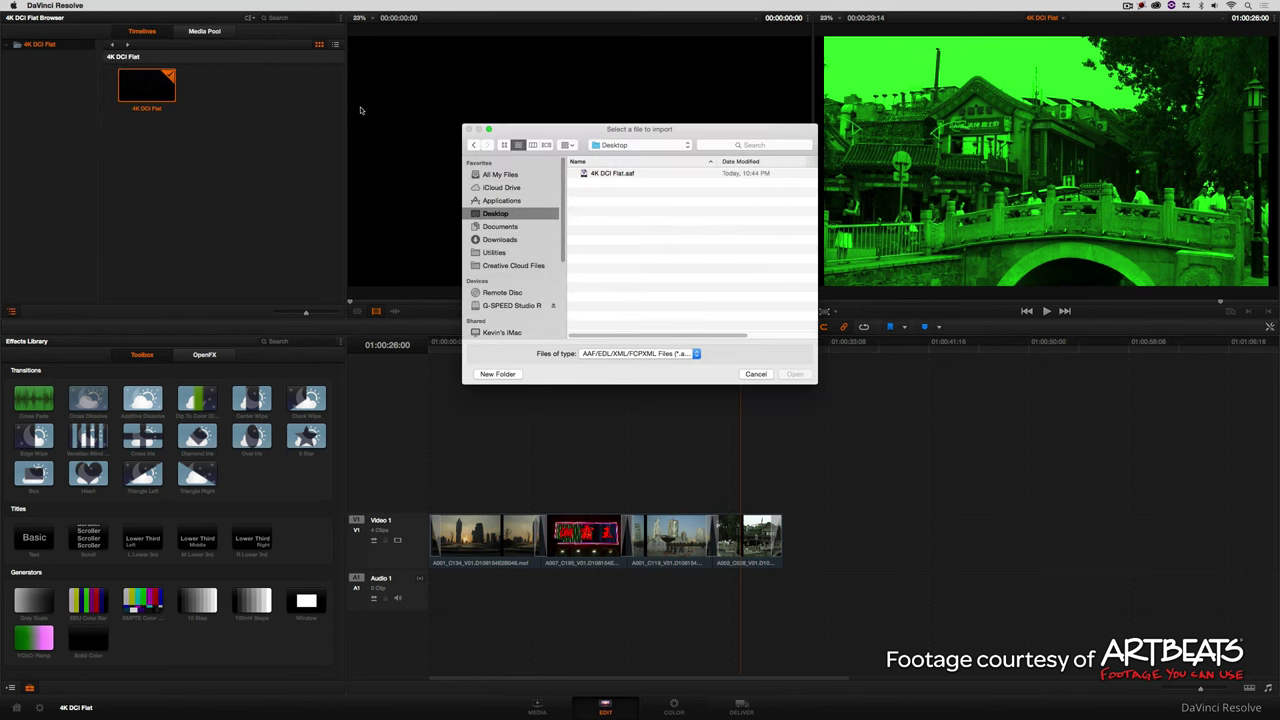
{"action": "left_click", "coordinate": [605, 175]}
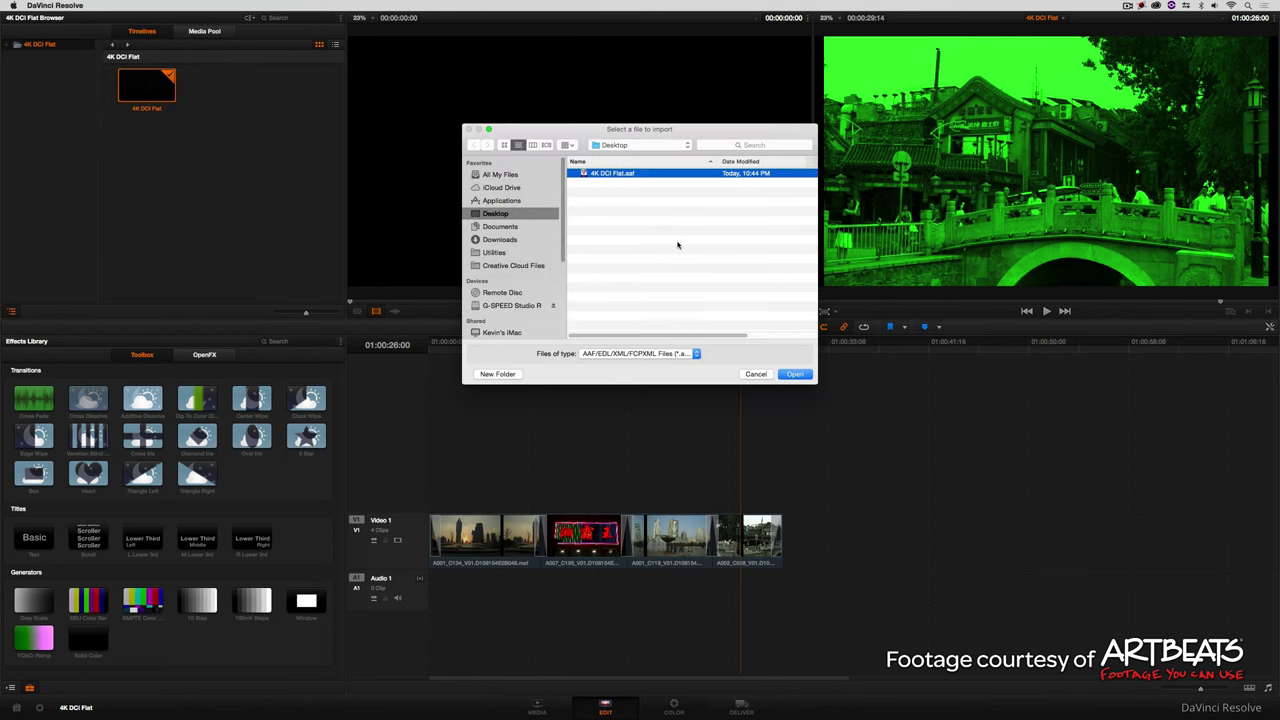
{"action": "left_click", "coordinate": [794, 374]}
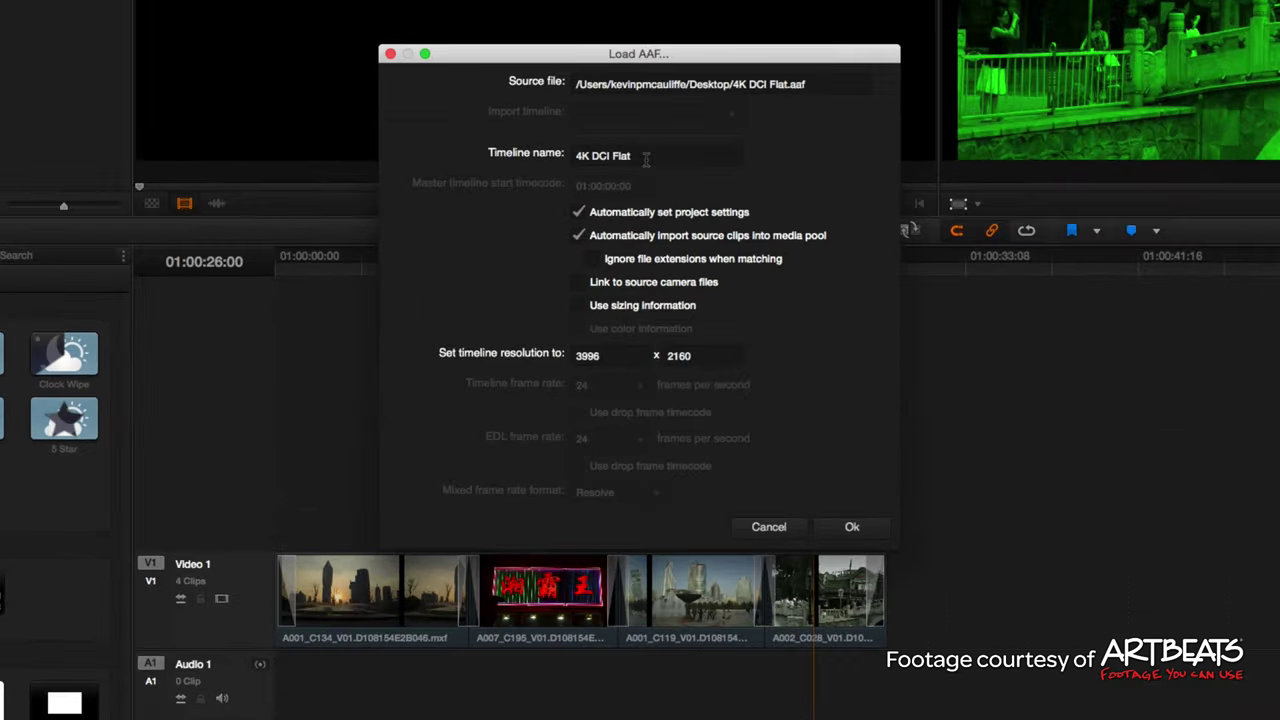
- Name the imported timeline 4K DCI Flat 4K Original, enable Link to source camera files and load the AAF
{"action": "left_click", "coordinate": [642, 155]}
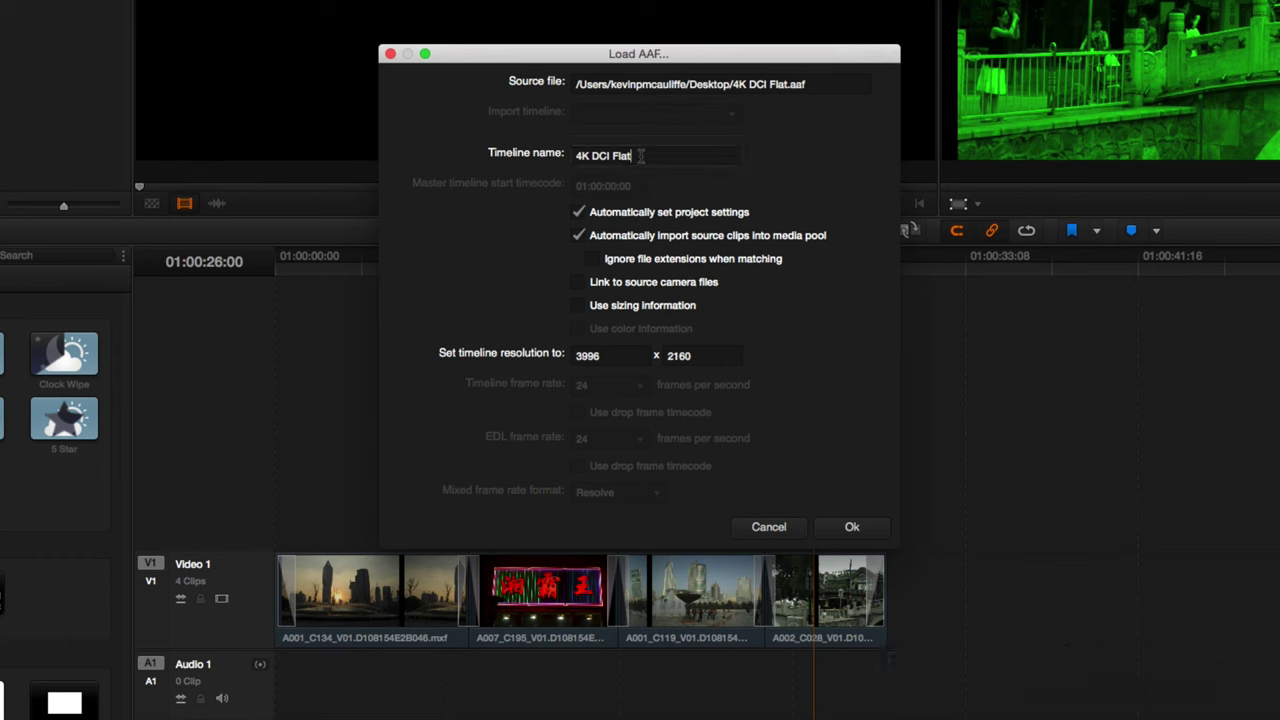
{"action": "type", "text": "4K Orig"}
{"action": "type", "text": "inal"}
{"action": "left_click", "coordinate": [603, 284]}
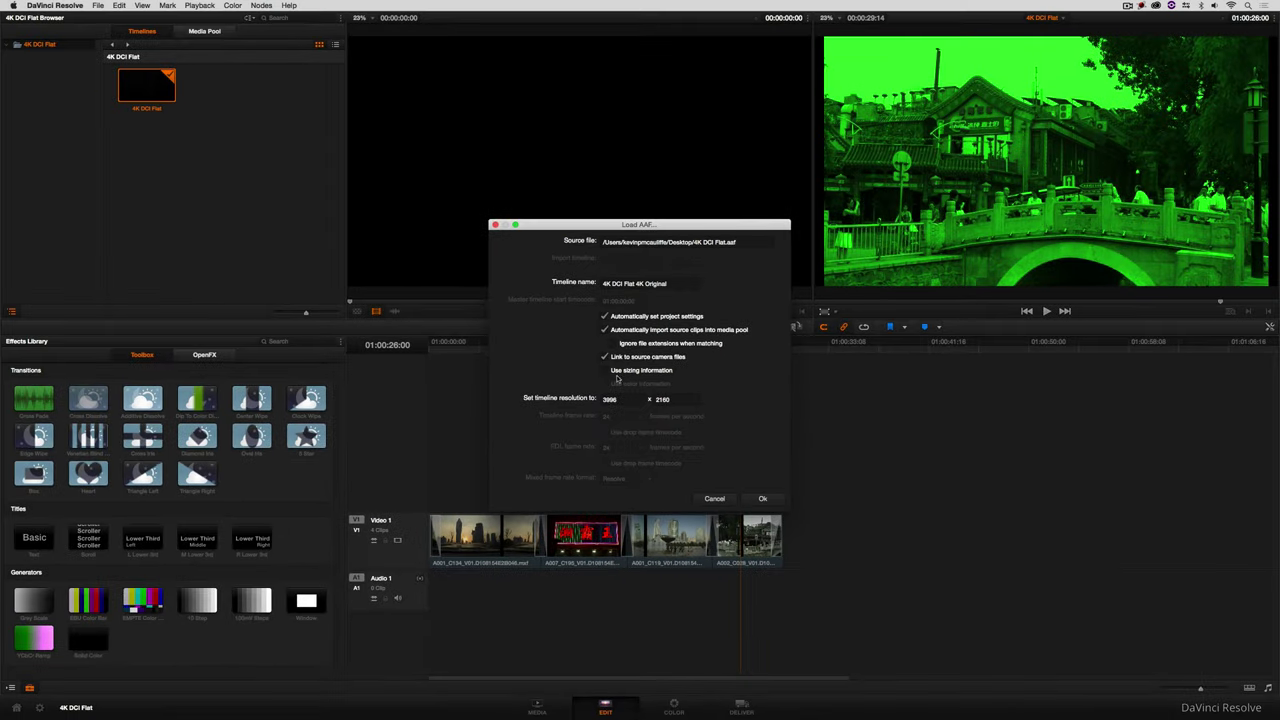
{"action": "left_click", "coordinate": [763, 499]}
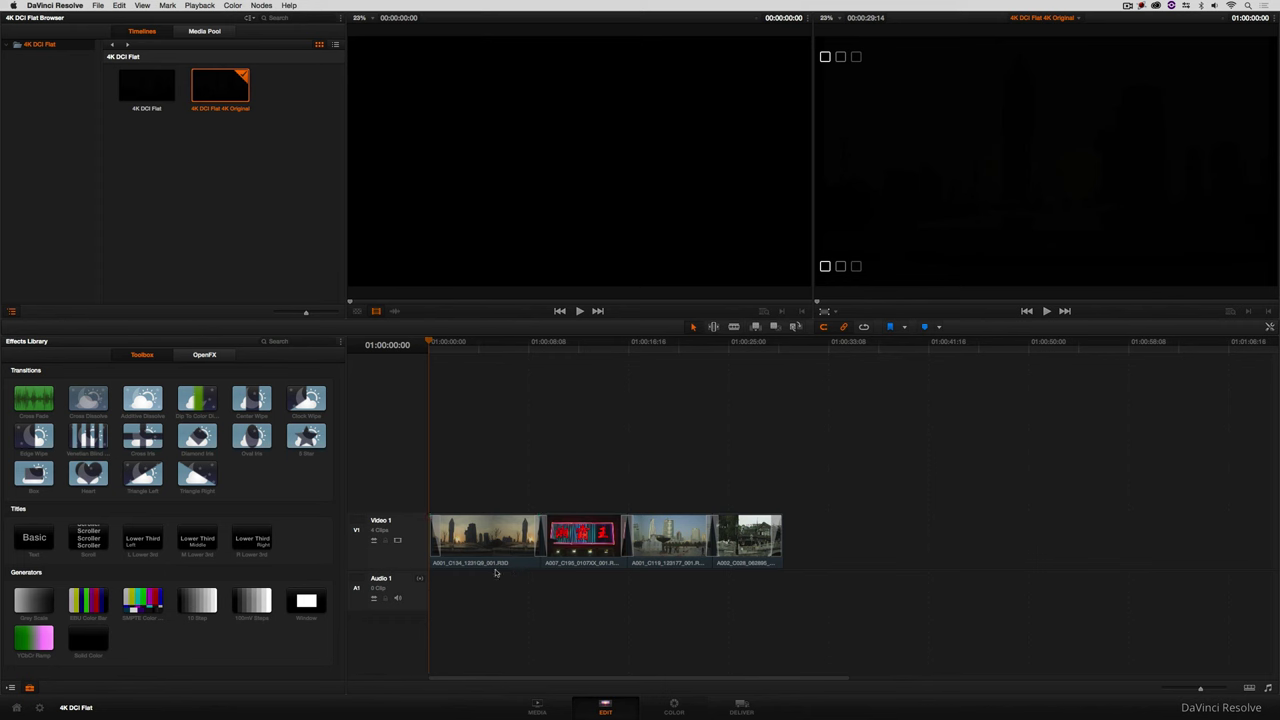
- Play part of the first clip in the 4K DCI Flat 4K Original timeline and check the neon sign clip
{"action": "left_click", "coordinate": [470, 344]}
{"action": "key", "text": "space"}
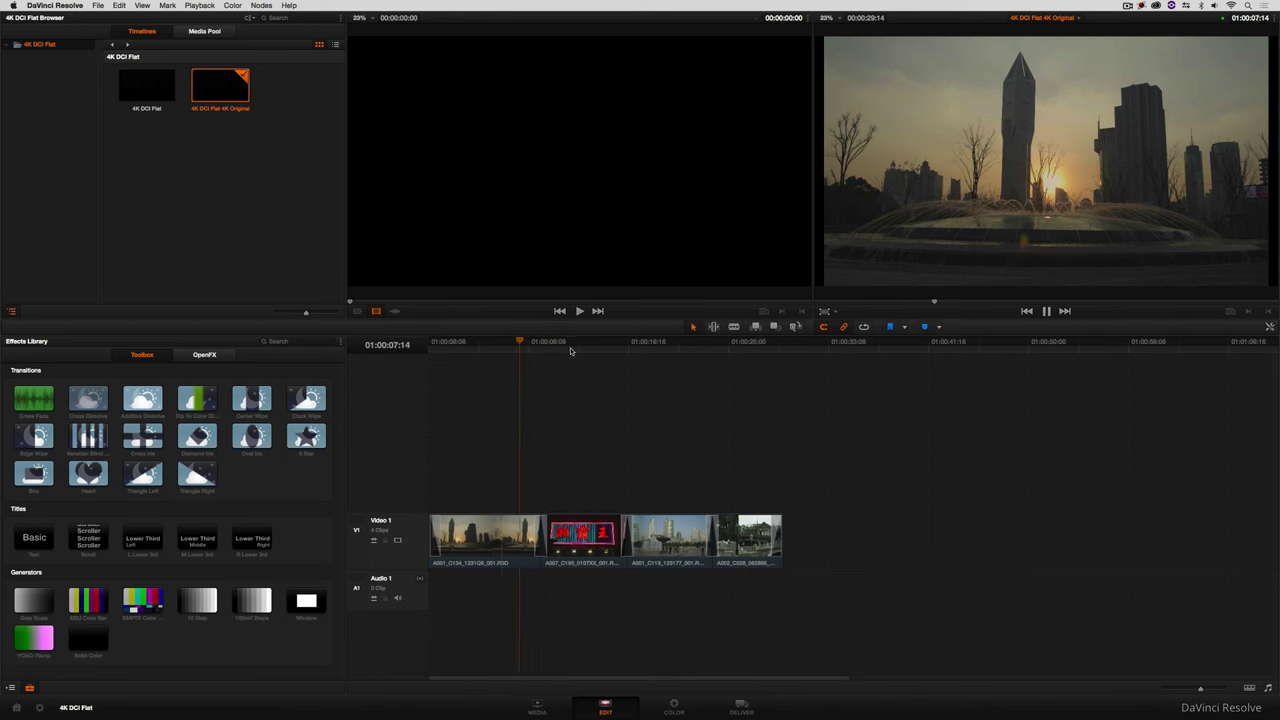
{"action": "key", "text": "space"}
{"action": "left_click_drag", "start_coordinate": [577, 348], "coordinate": [577, 420]}
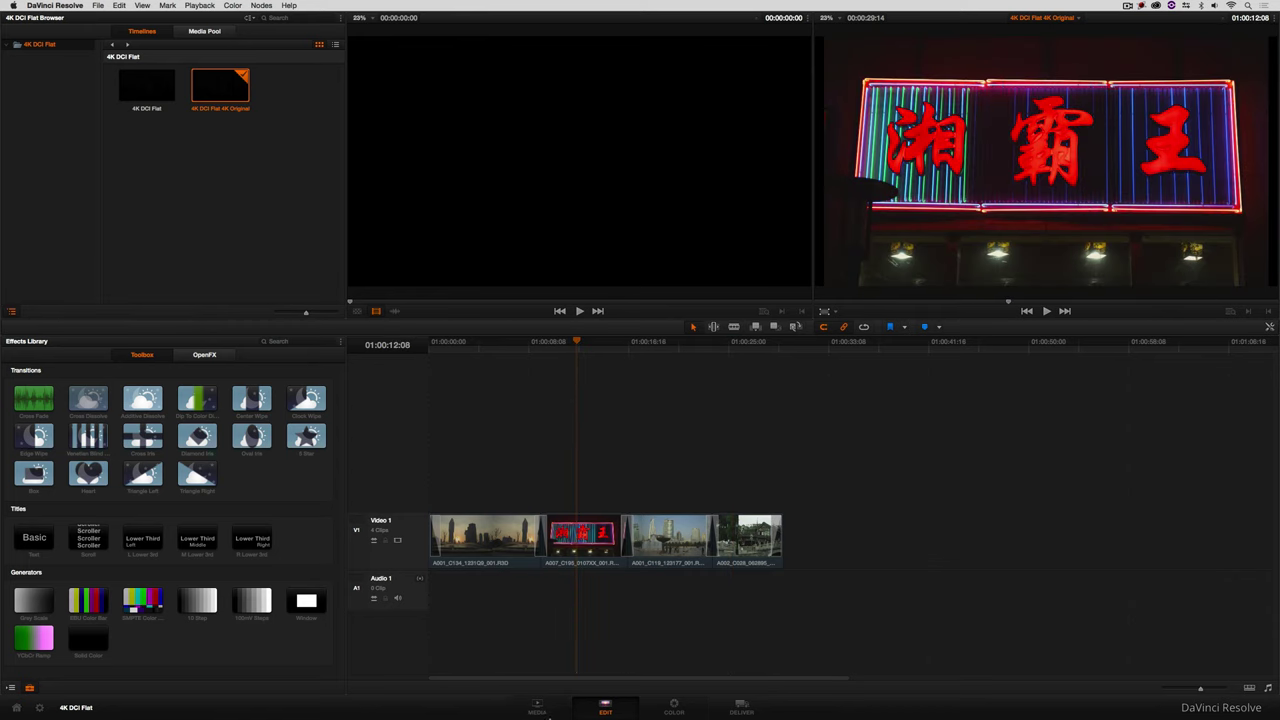
- Show the clips in the Media Pool and open the Media page
{"action": "left_click", "coordinate": [204, 31]}
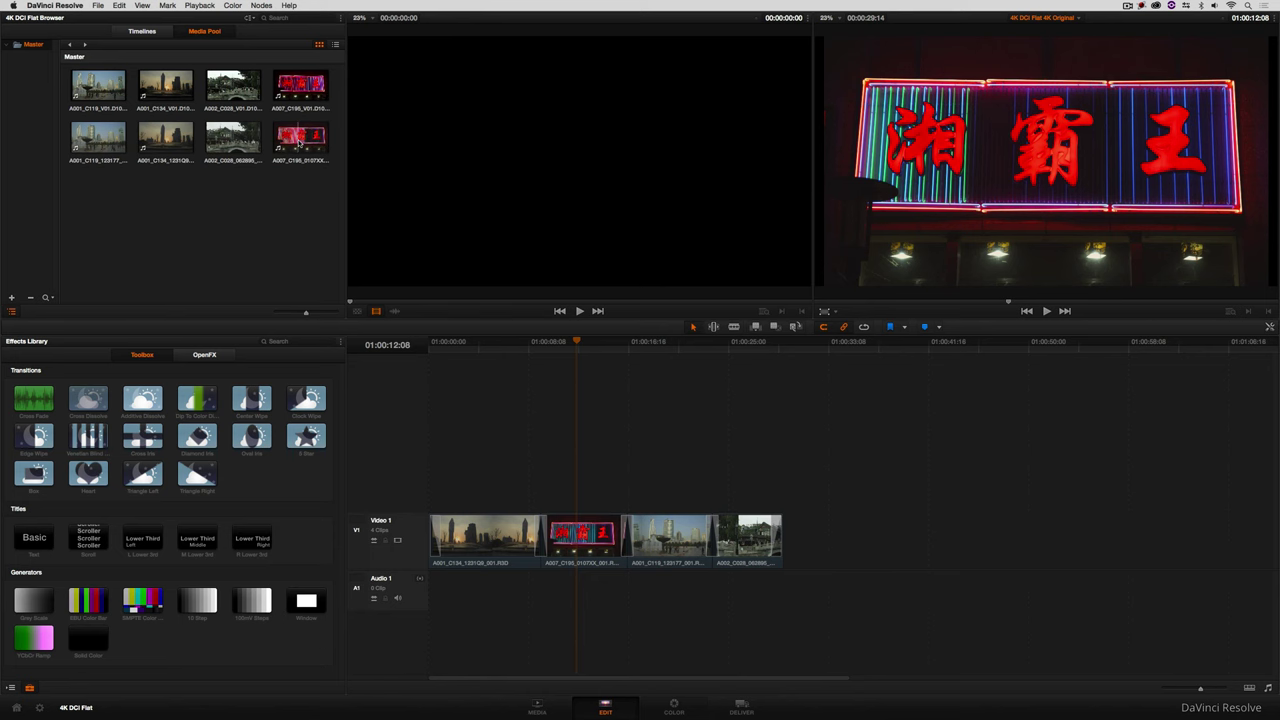
{"action": "left_click", "coordinate": [537, 707]}
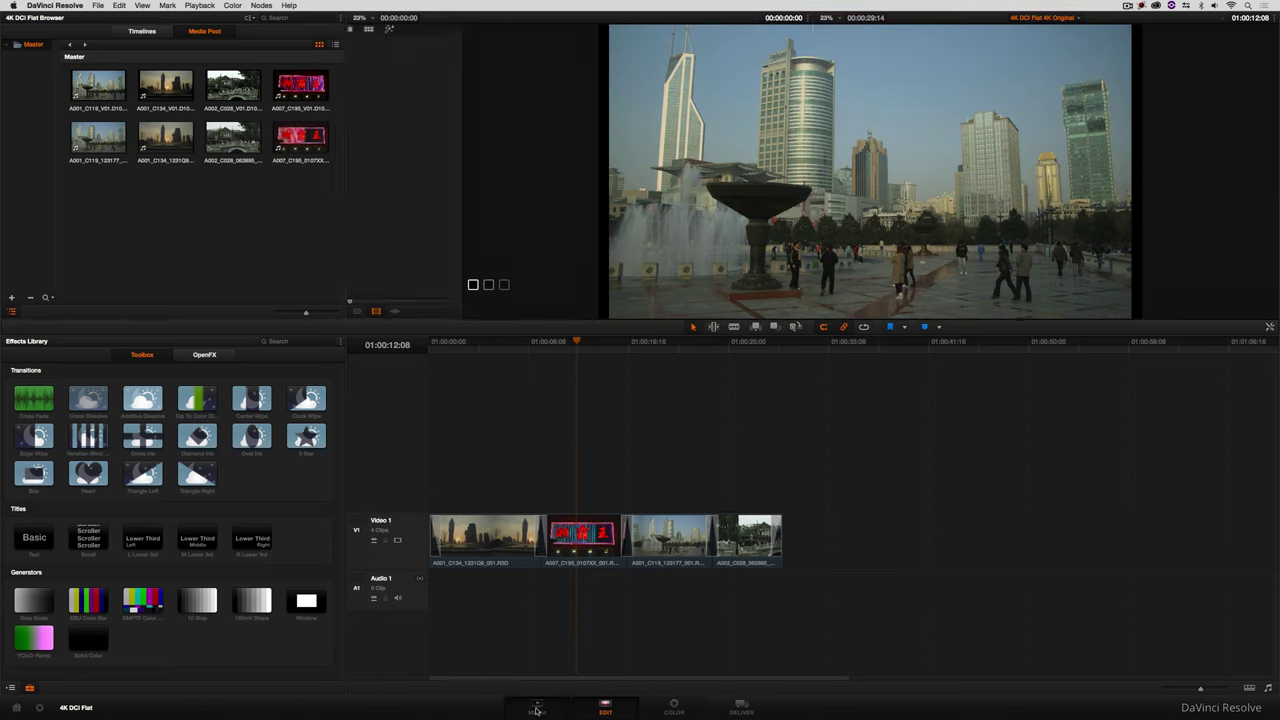